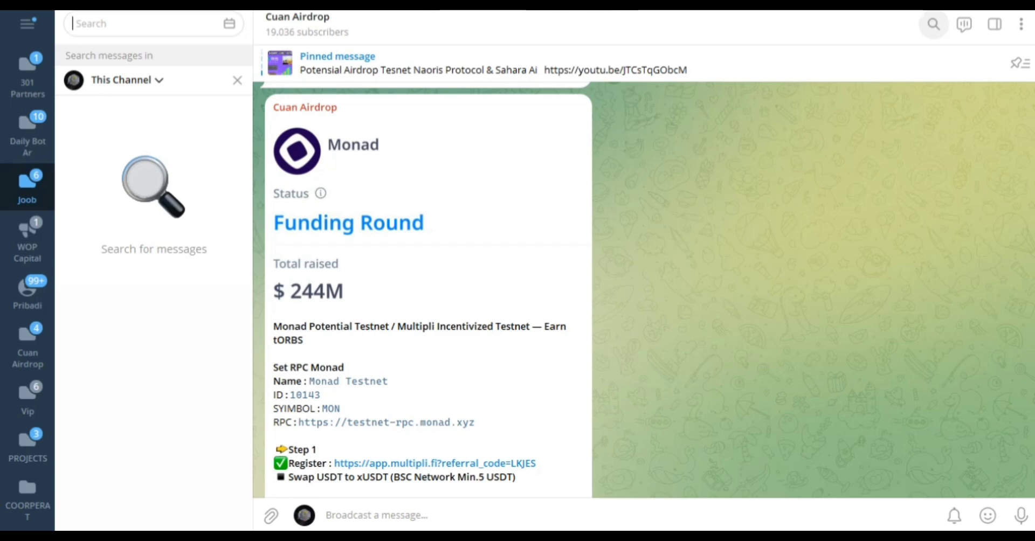
- Read the Monad / Multipli testnet post in the Cuan Airdrop channel, including the RPC settings and the registration steps
scroll(428, 291, "down", 2)
scroll(429, 291, "up", 1)
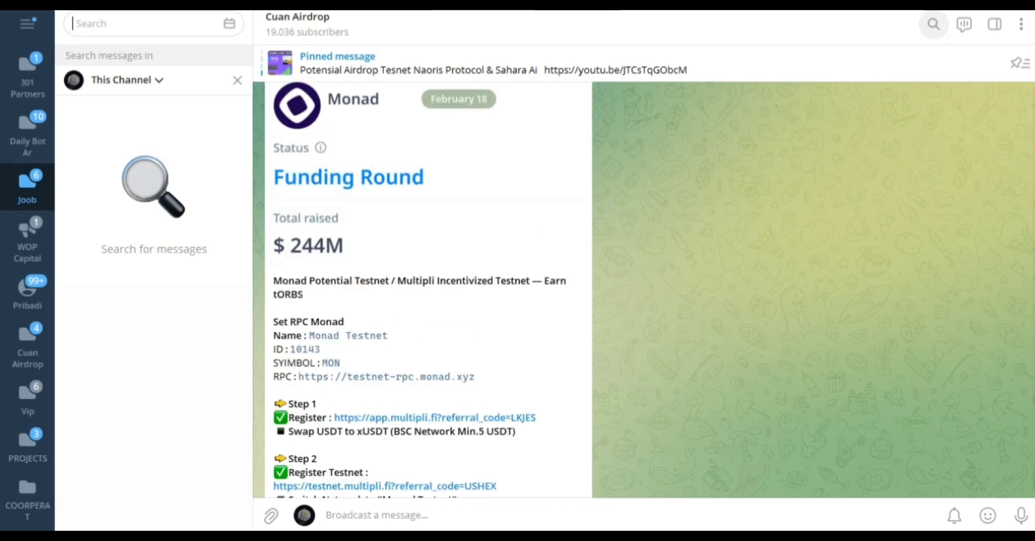
scroll(428, 291, "up", 2)
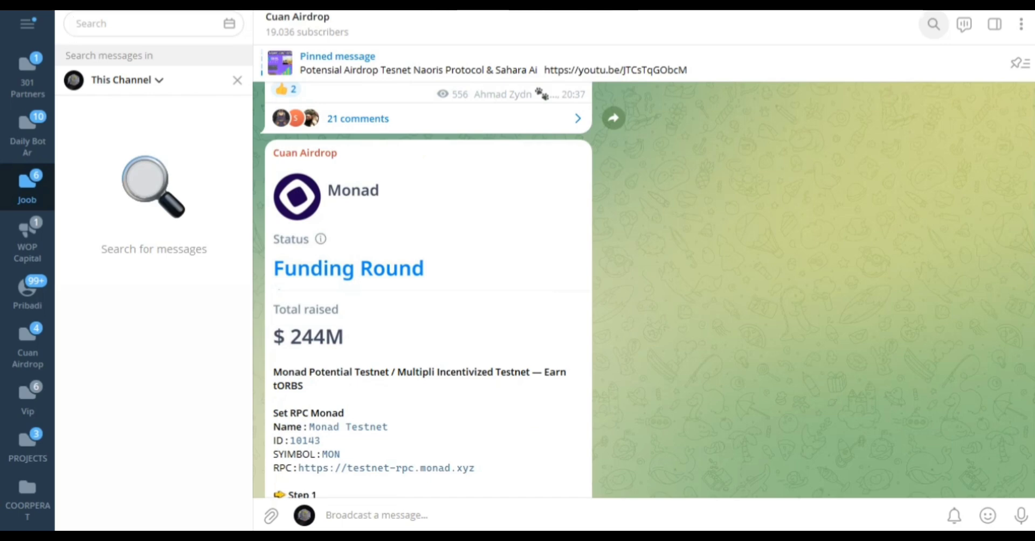
scroll(428, 291, "down", 2)
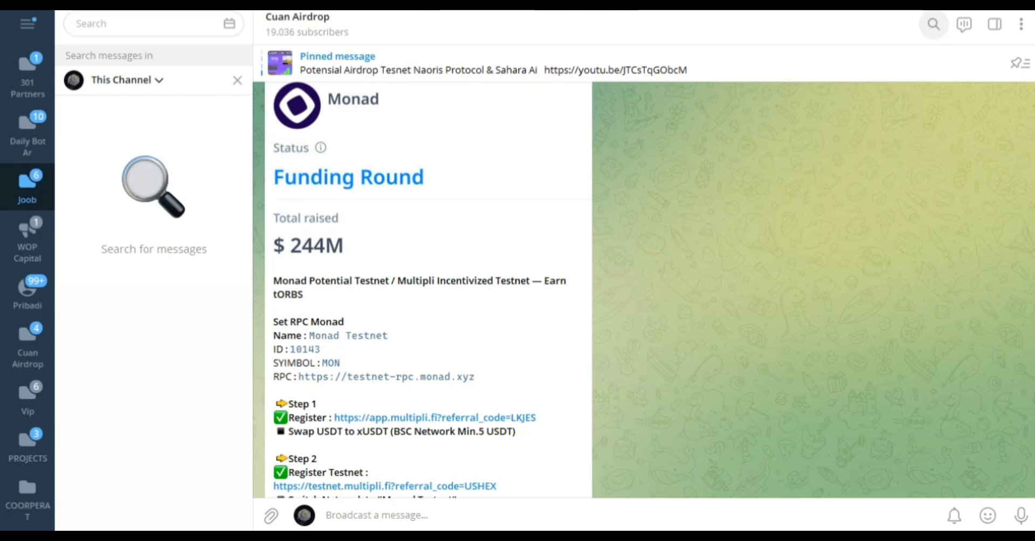
scroll(422, 291, "down", 2)
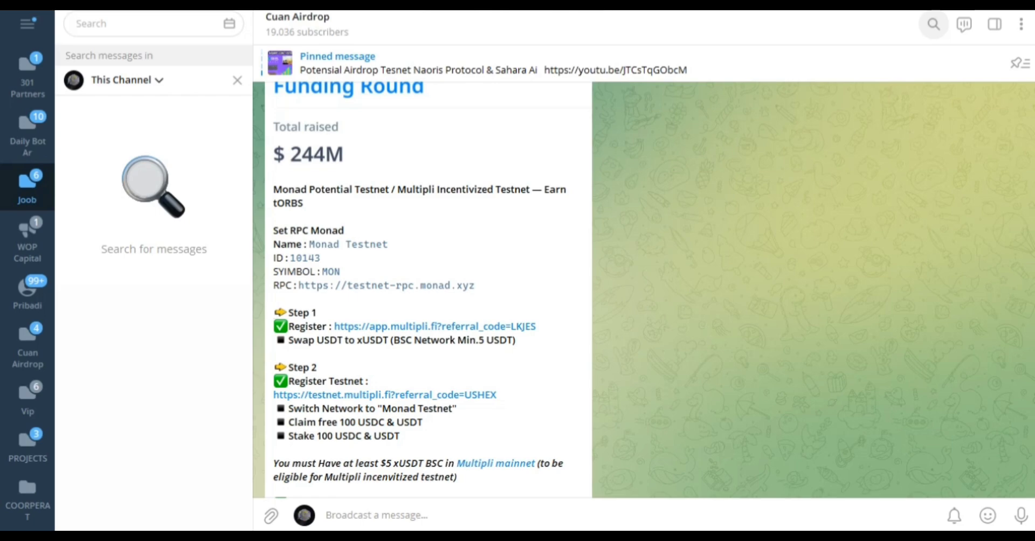
scroll(422, 291, "up", 3)
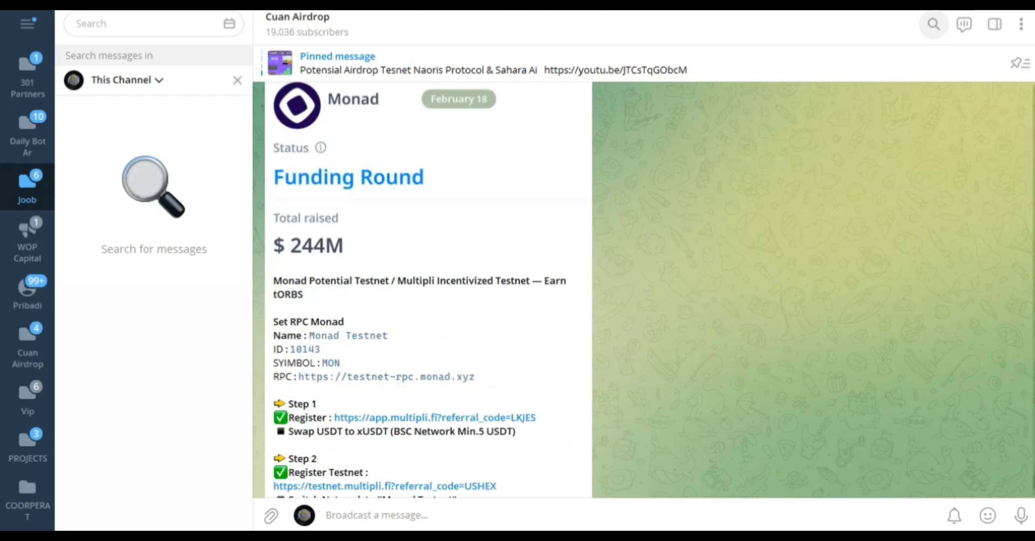
scroll(422, 291, "up", 1)
scroll(422, 292, "down", 5)
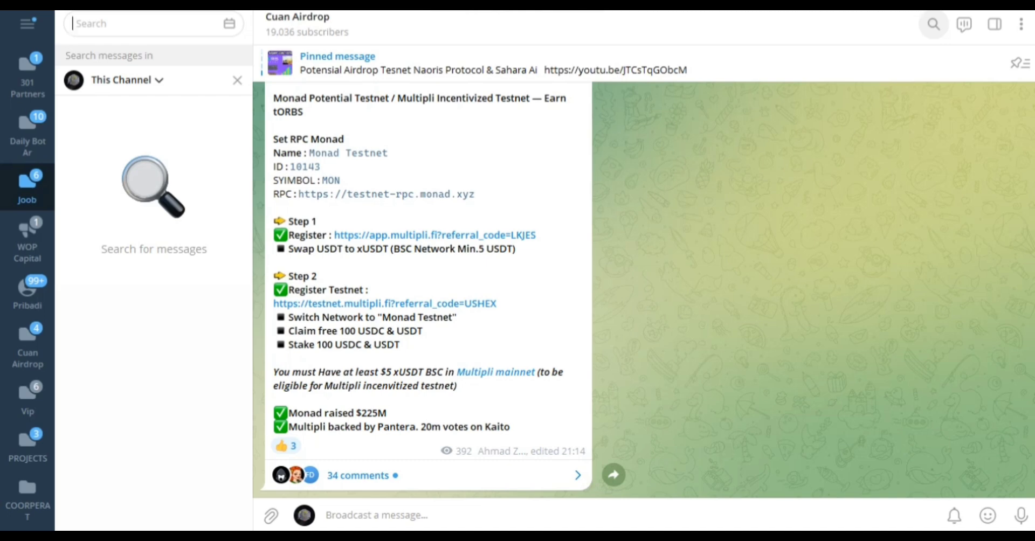
scroll(428, 286, "up", 2)
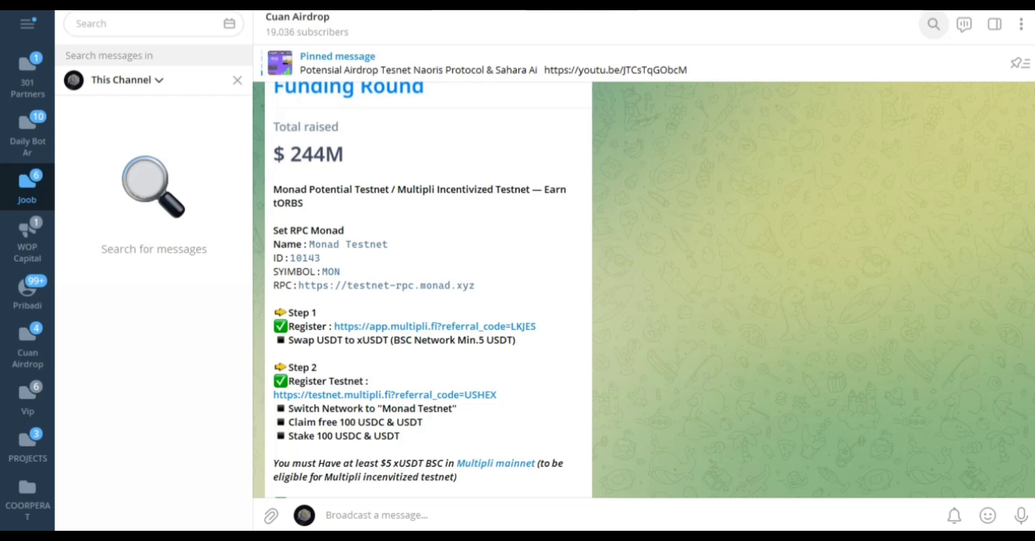
scroll(429, 291, "up", 1)
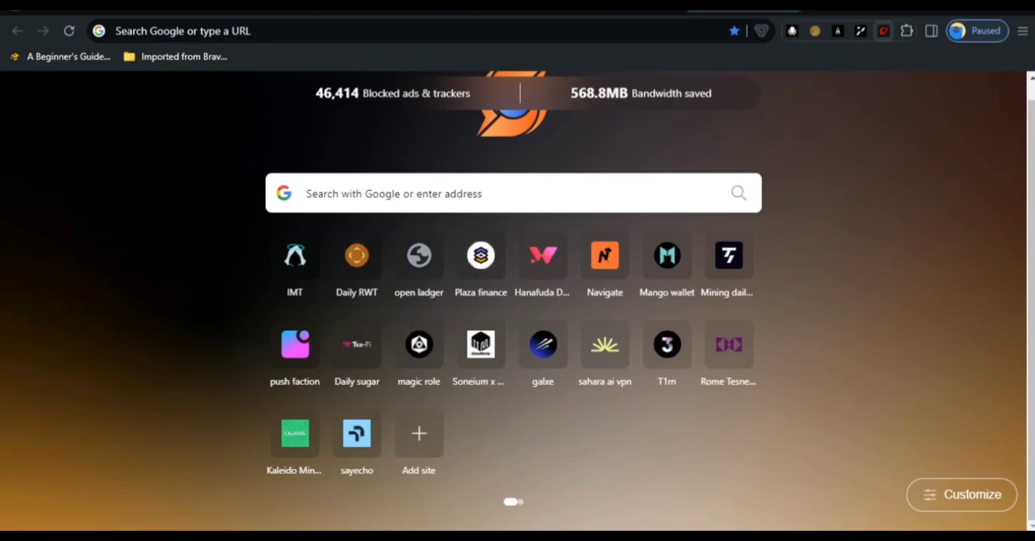
- In the browser's wallet extension, preview swapping 66% of the BNB balance to USDT on BNB Chain without executing it
left_click(907, 30)
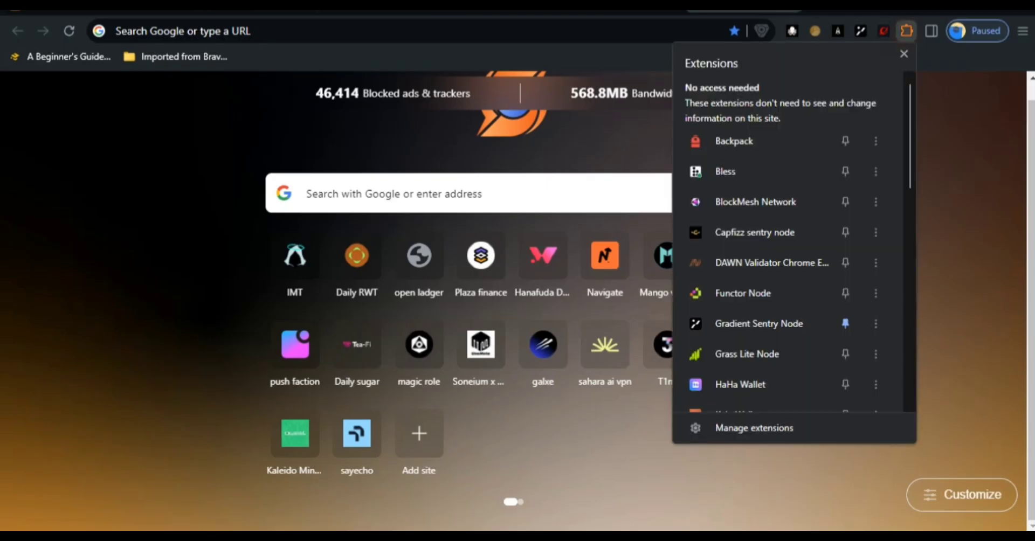
scroll(787, 243, "down", 7)
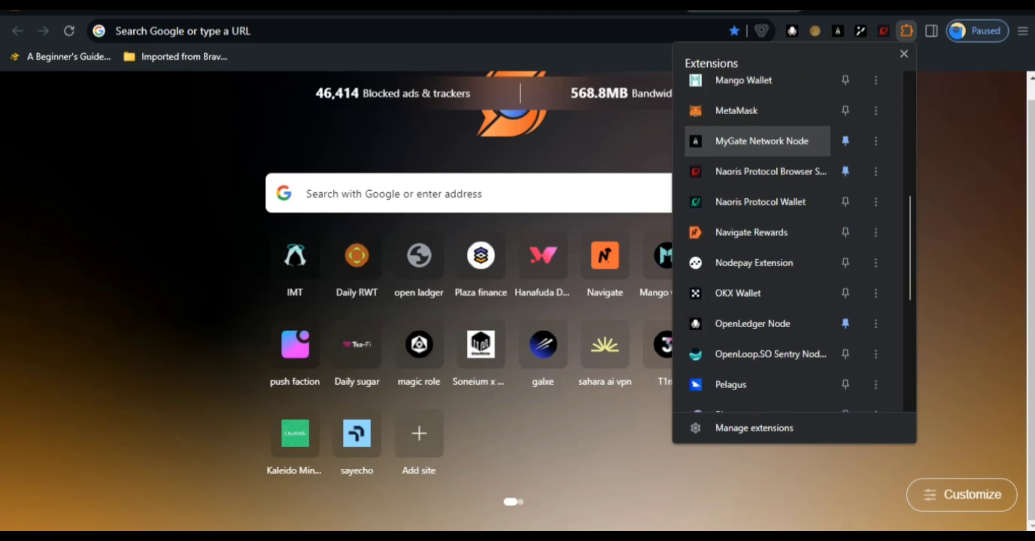
scroll(755, 297, "down", 5)
left_click(755, 233)
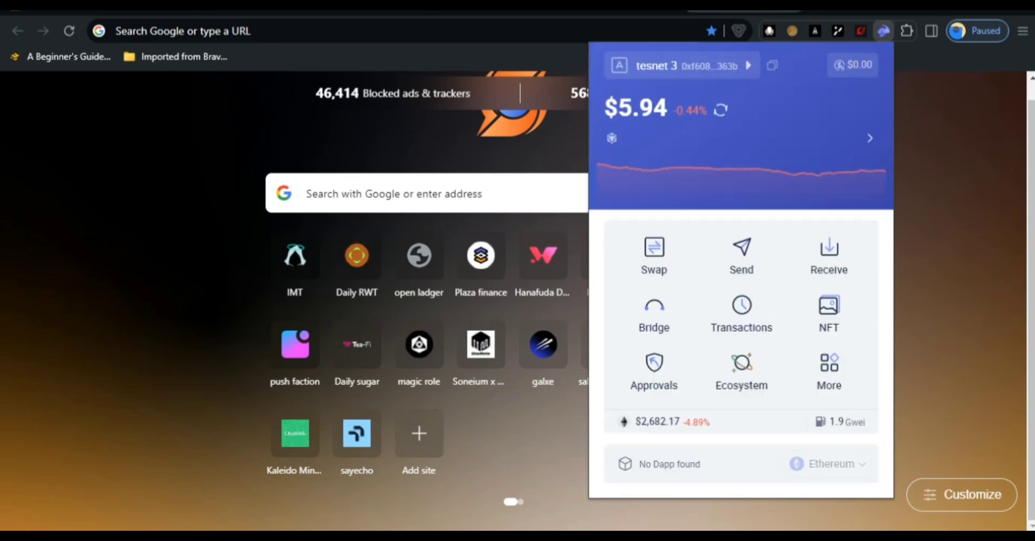
left_click(661, 253)
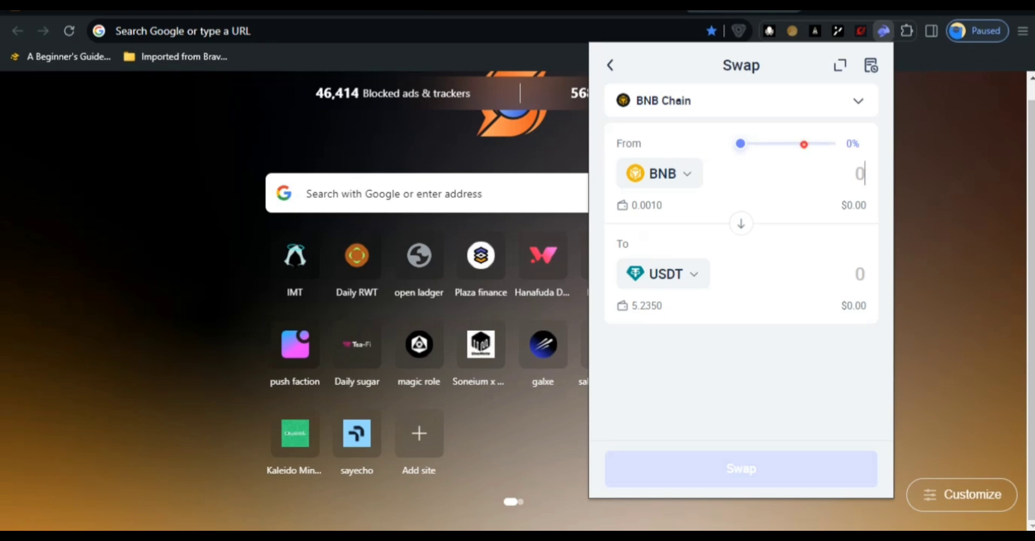
left_click(802, 144)
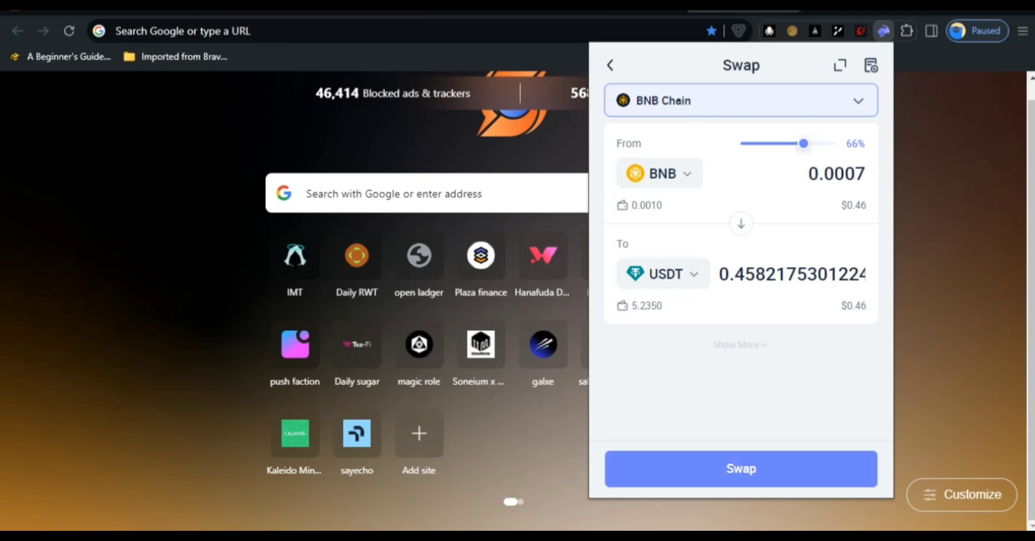
left_click(610, 66)
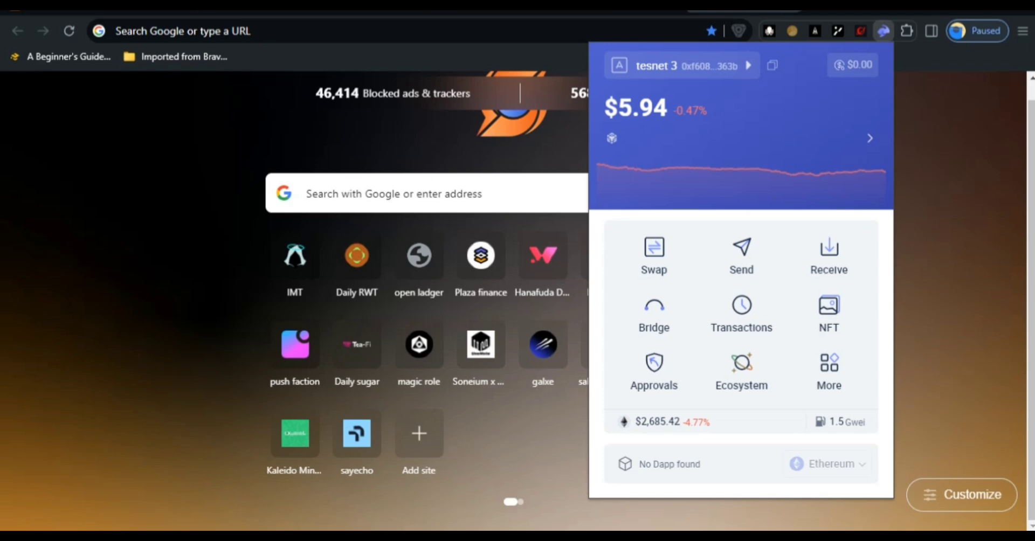
left_click(913, 135)
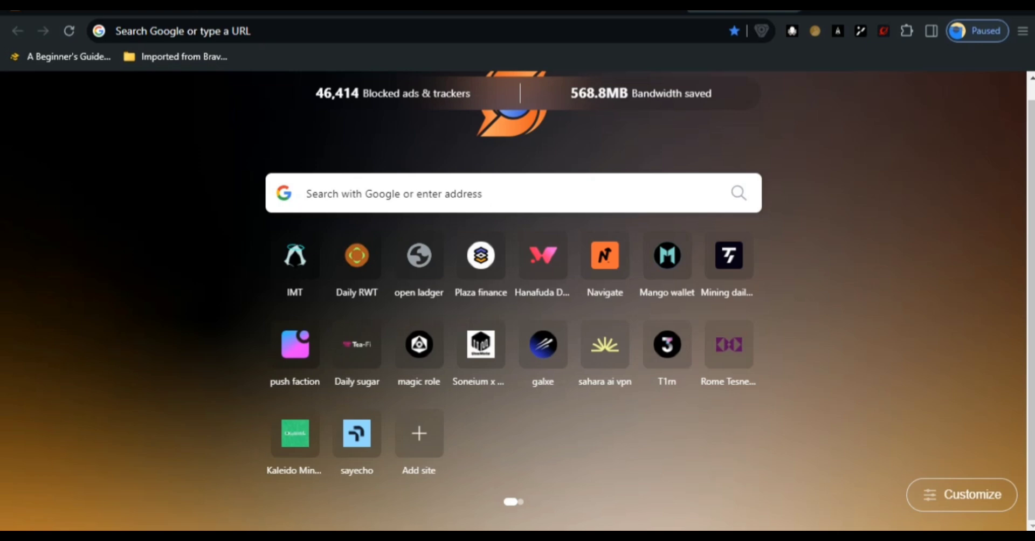
- Check the RPC details in the Telegram post, then open the form for adding a custom network in the browser's wallet extension
mouse_move(738, 537)
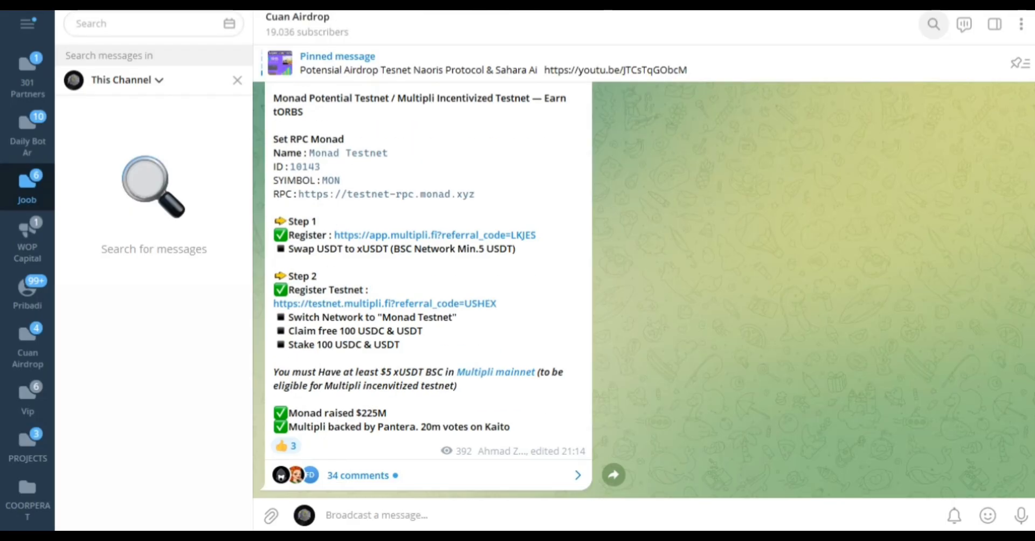
scroll(426, 292, "up", 2)
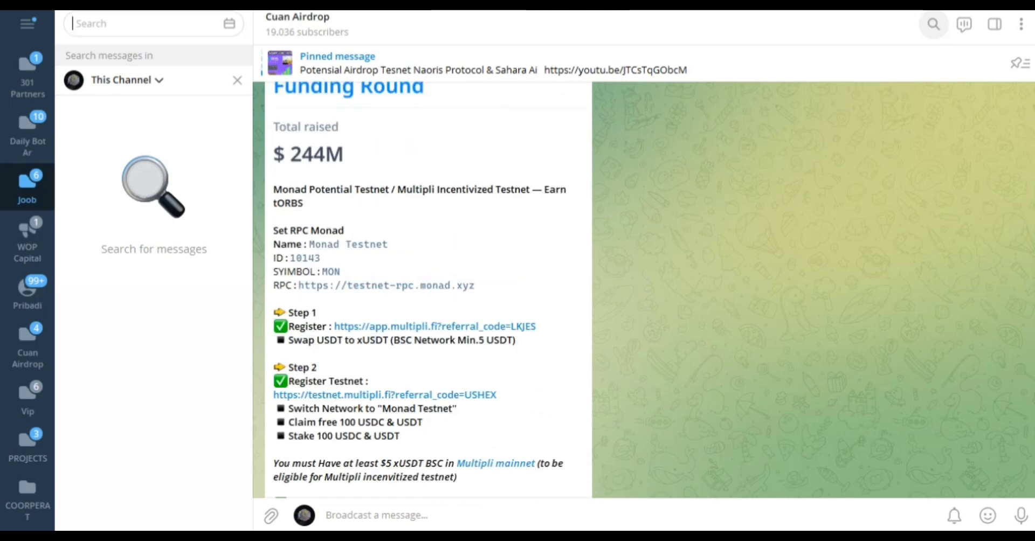
key("alt+Tab")
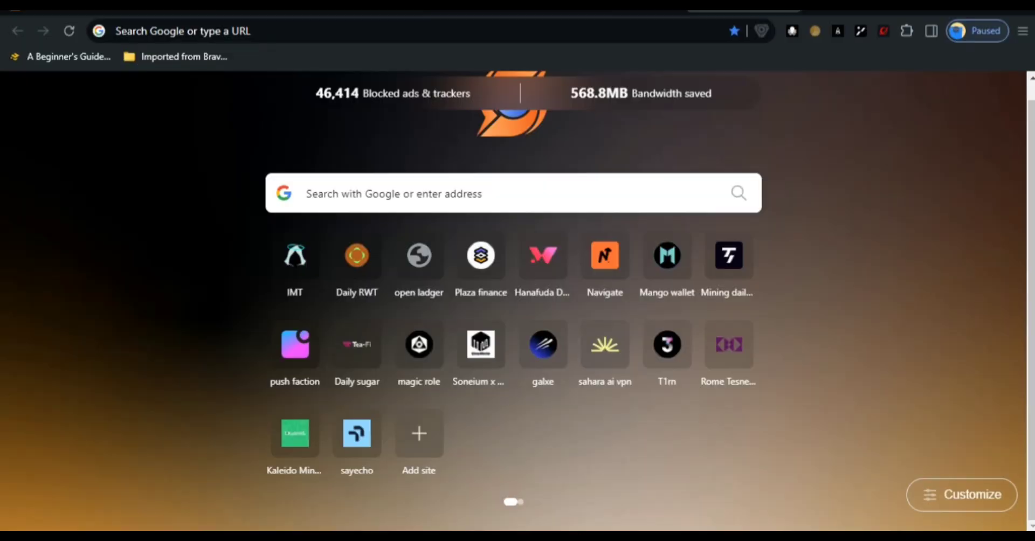
left_click(907, 31)
scroll(755, 243, "down", 7)
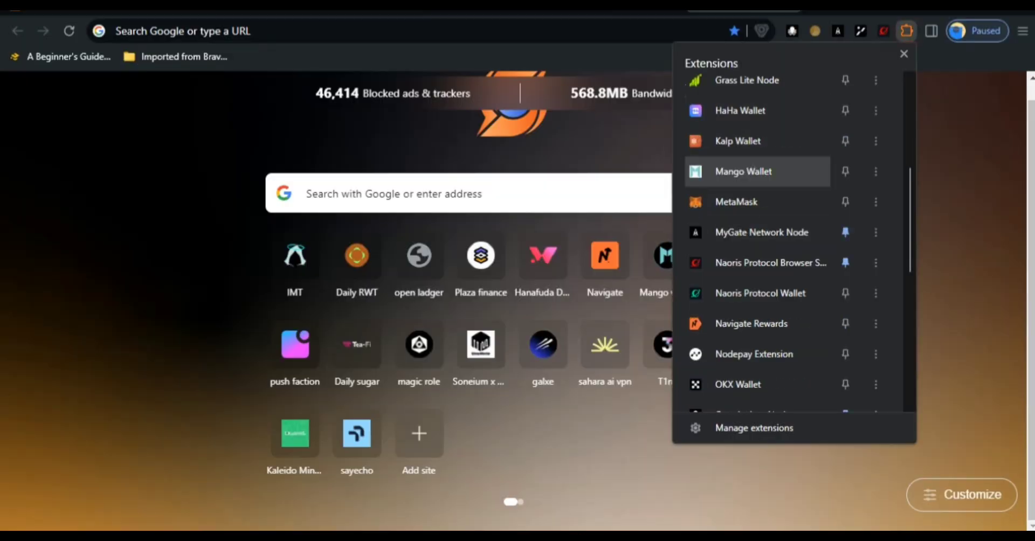
left_click(742, 354)
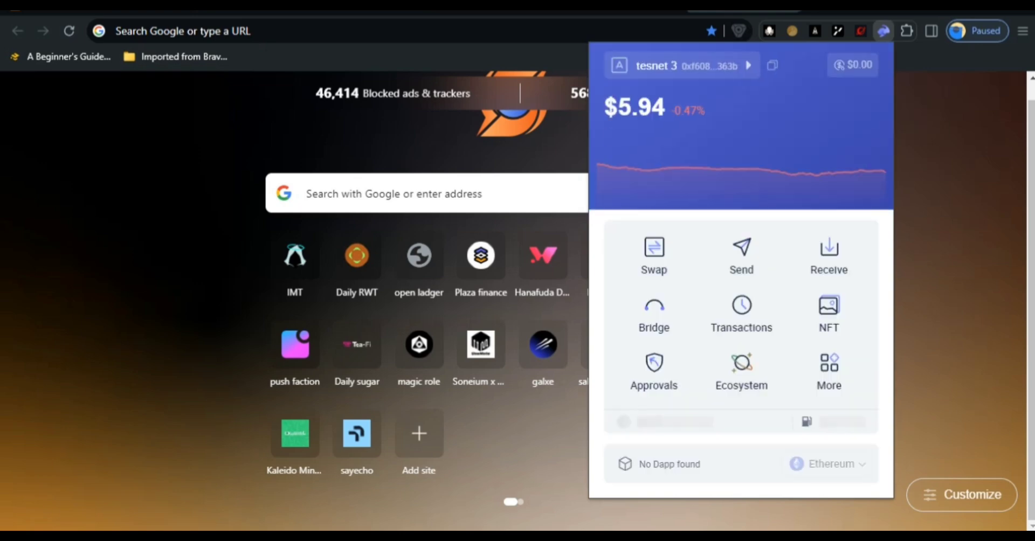
left_click(863, 138)
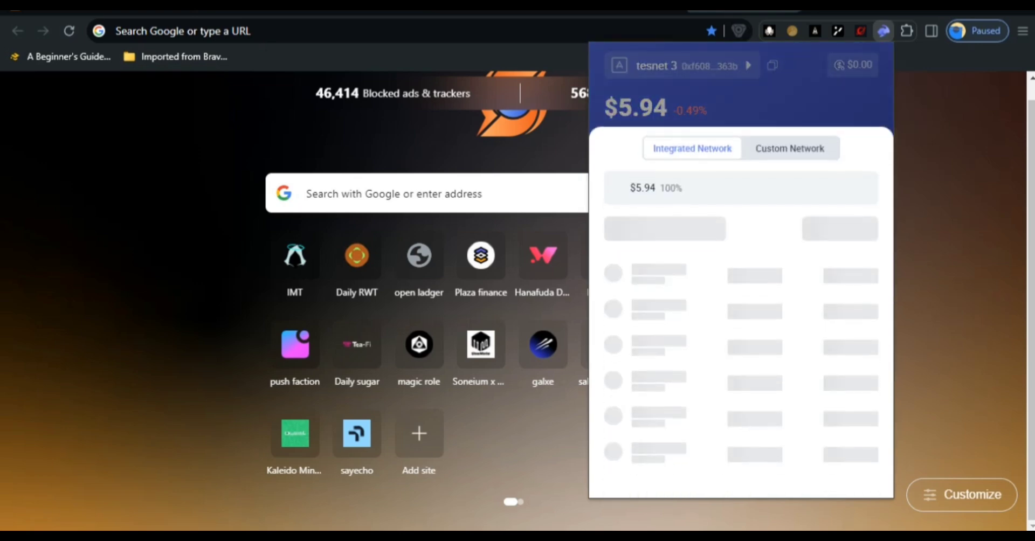
left_click(804, 150)
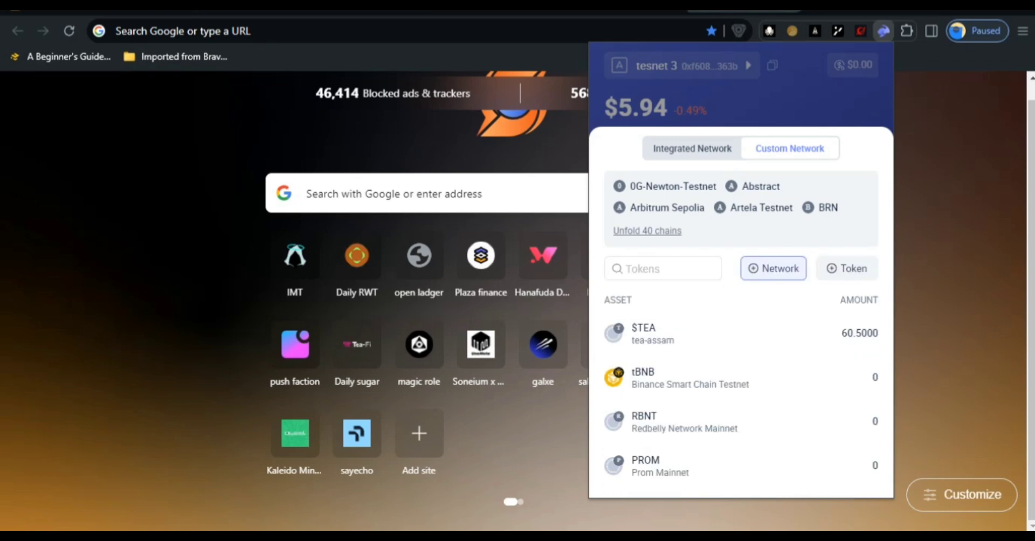
left_click(768, 275)
left_click(765, 269)
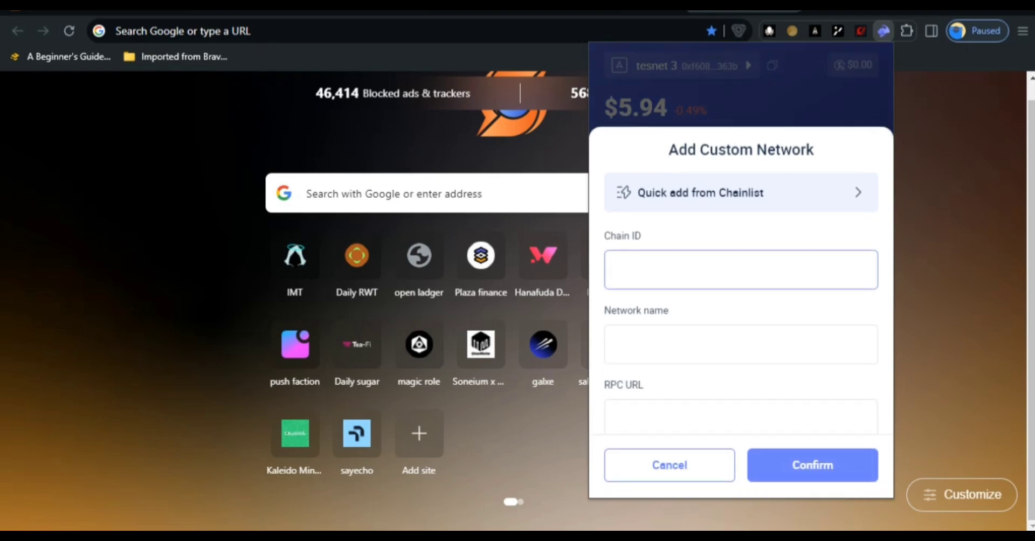
- Copy the network ID 10143 from the Telegram post into the wallet form's Chain ID
key("alt+Tab")
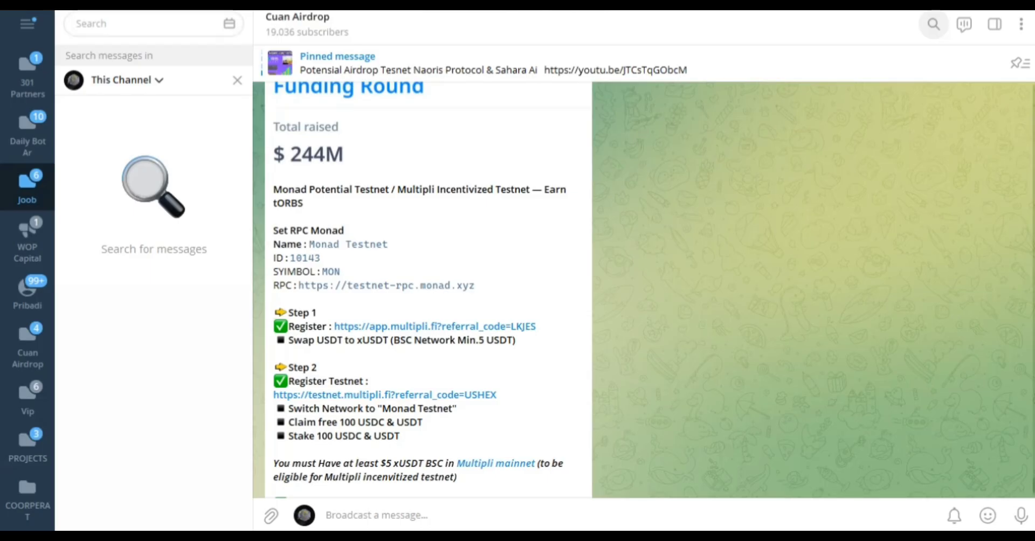
left_click(304, 258)
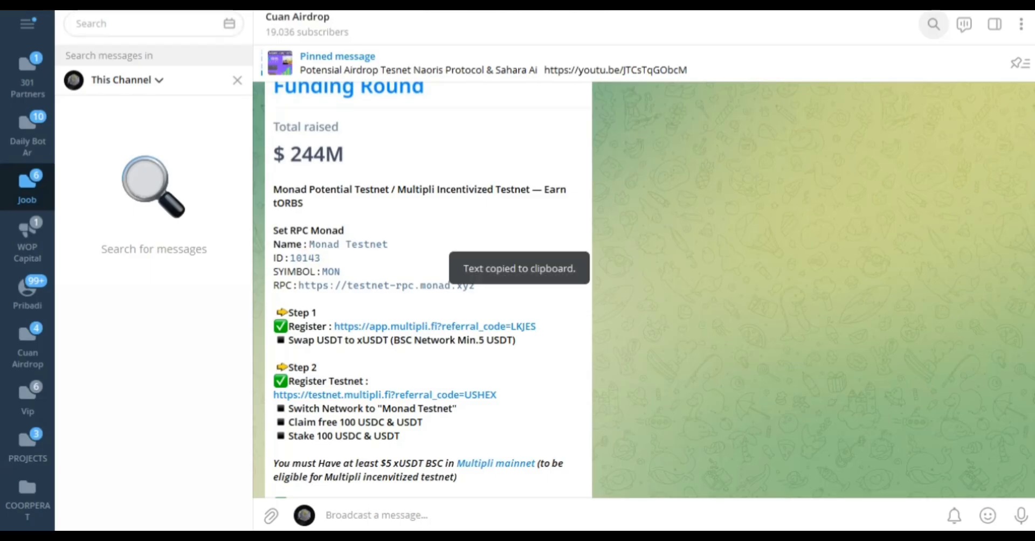
key("alt+Tab")
left_click(667, 268)
key("ctrl+v")
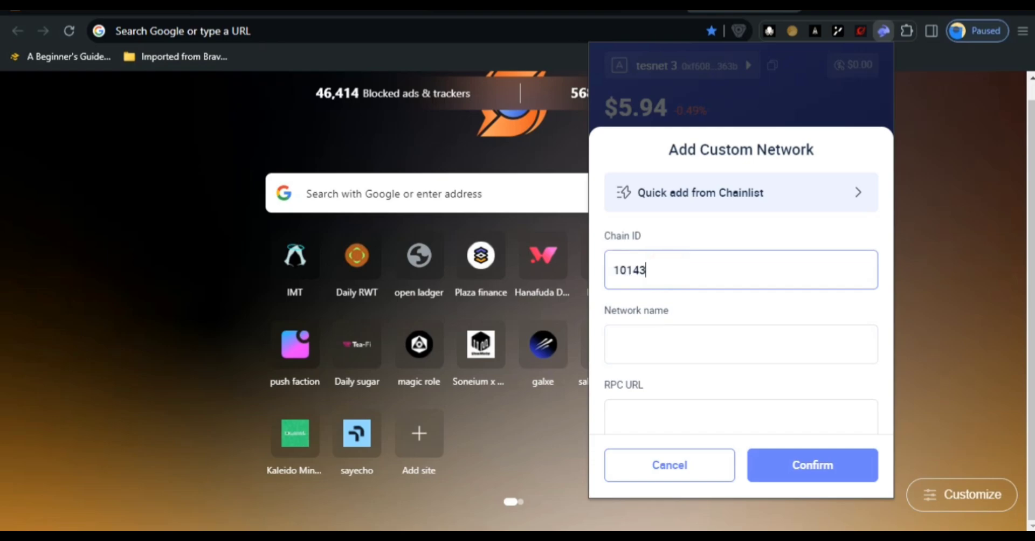
- Copy the name Monad Testnet from the Telegram post into the wallet form's network name
left_click(690, 344)
key("alt+Tab")
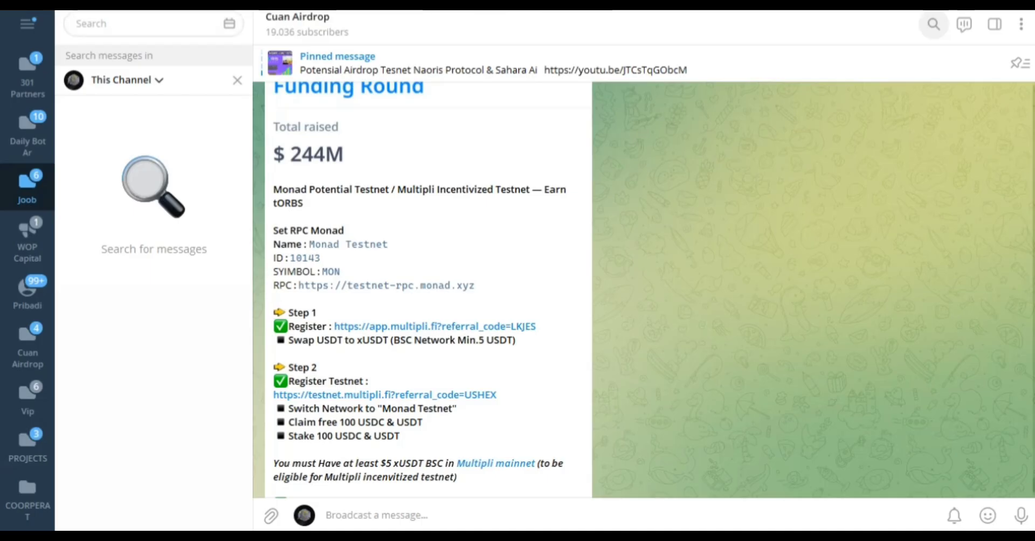
left_click(348, 245)
key("alt+Tab")
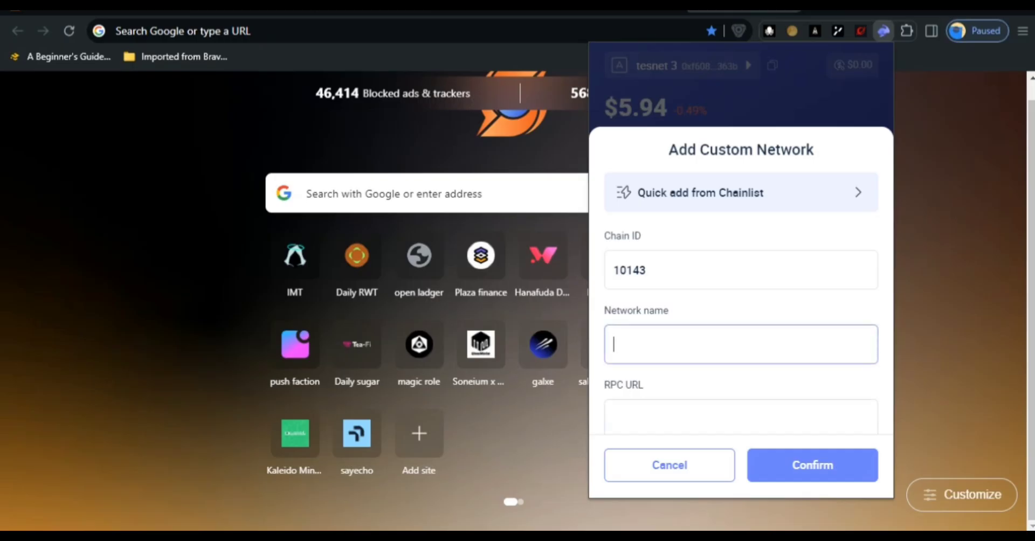
key("ctrl+v")
left_click(698, 358)
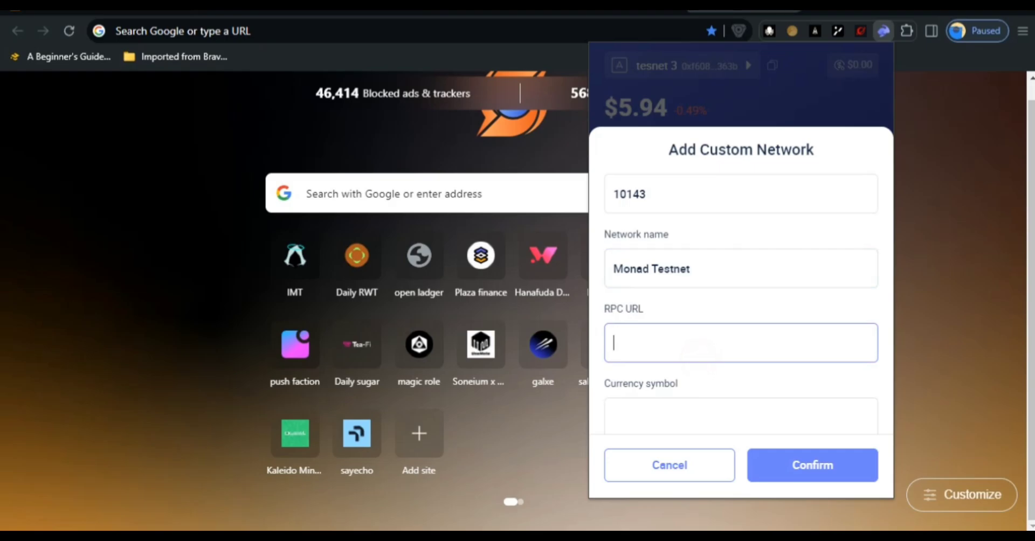
key("alt+Tab")
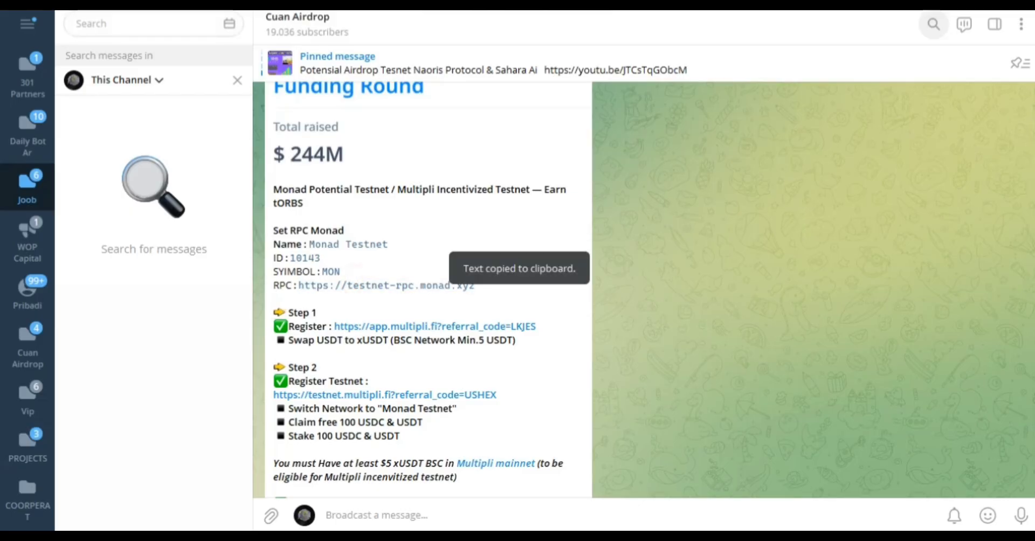
key("alt+Tab")
key("ctrl+v")
scroll(741, 307, "down", 2)
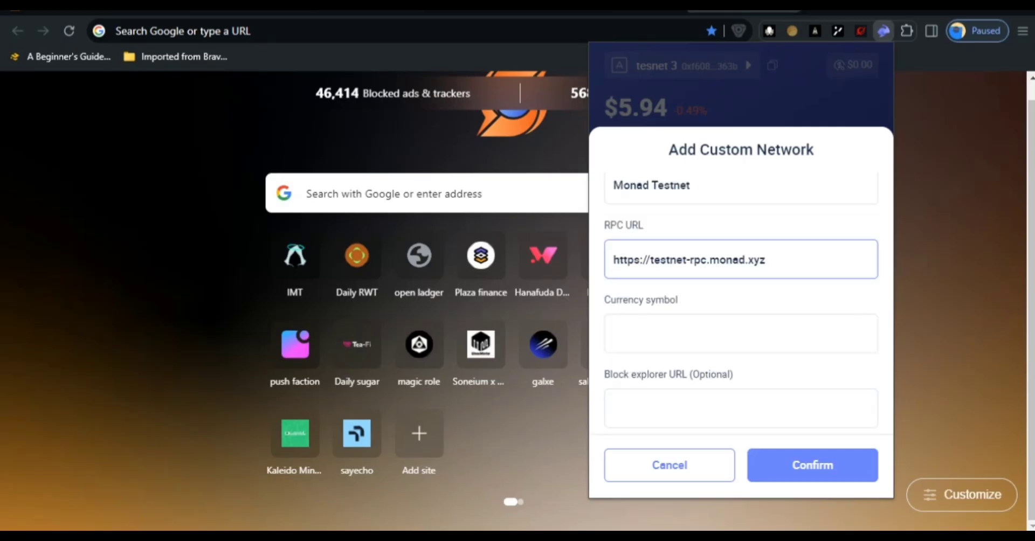
- Copy the symbol MON from the Telegram post into the wallet form's currency symbol
left_click(679, 338)
key("alt+Tab")
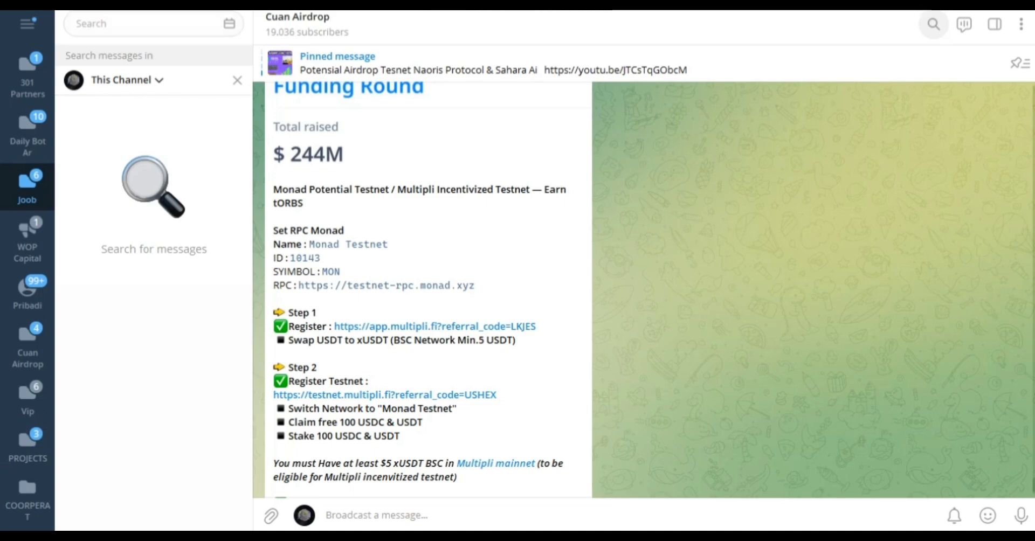
left_click(330, 272)
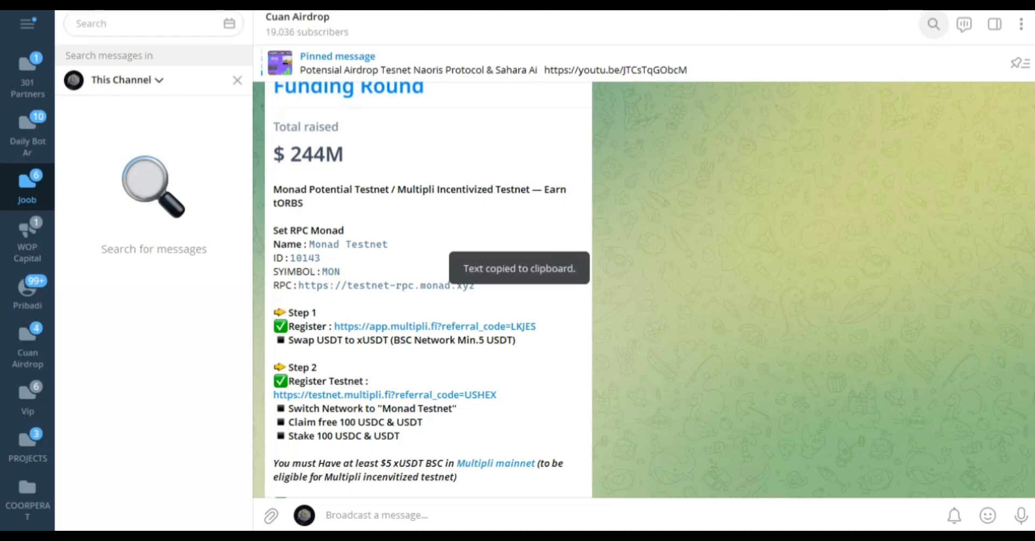
key("alt+Tab")
key("ctrl+v")
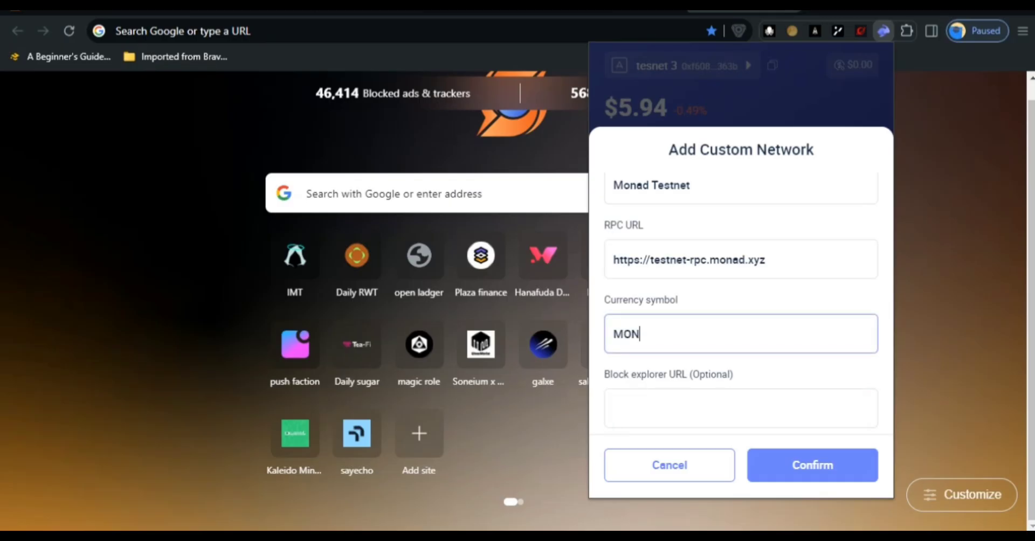
left_click(742, 408)
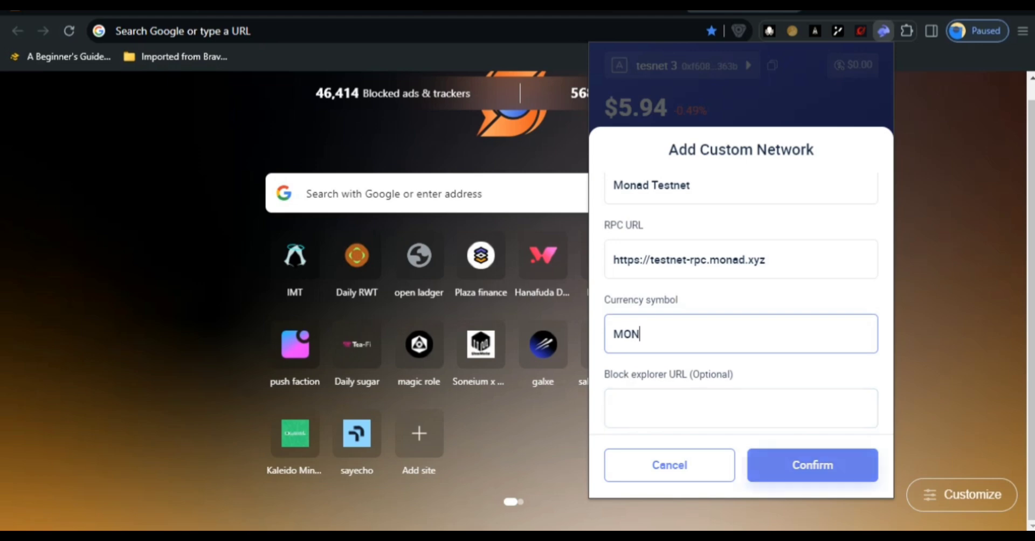
- Confirm adding the Monad Testnet custom network to the wallet
left_click(813, 465)
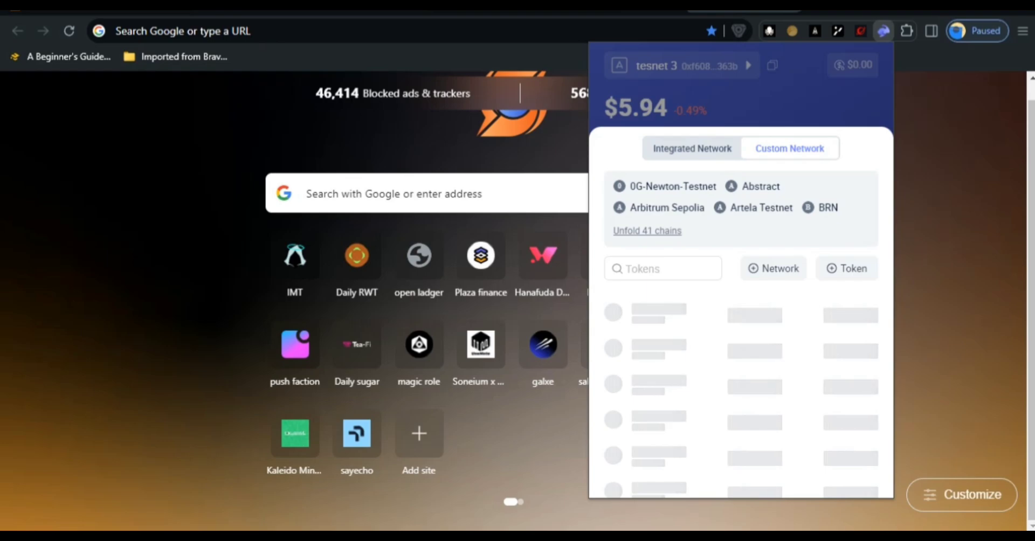
- Open the Multipli registration link from Step 1 of the Telegram post and refresh the page to its new version
key("alt+Tab")
scroll(426, 286, "down", 1)
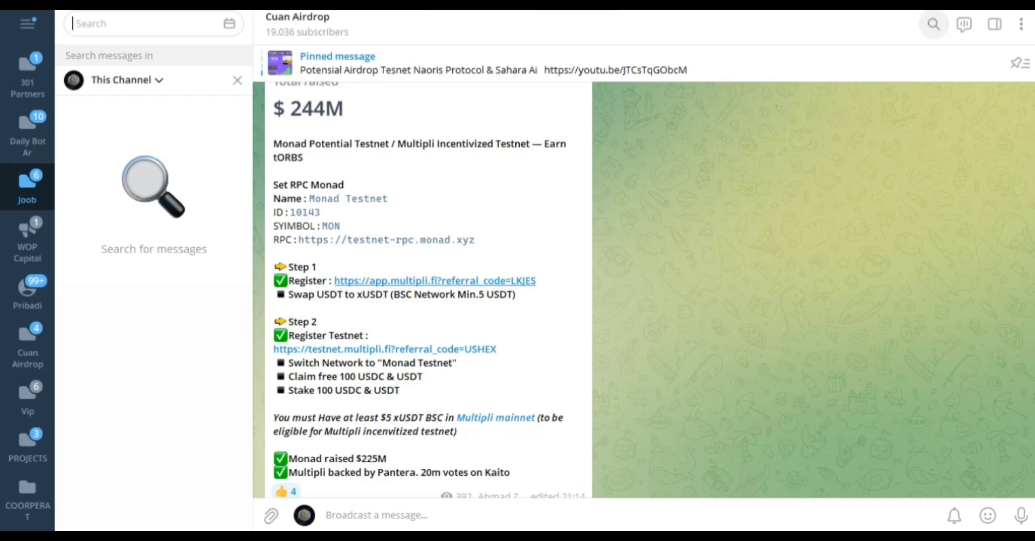
left_click(434, 280)
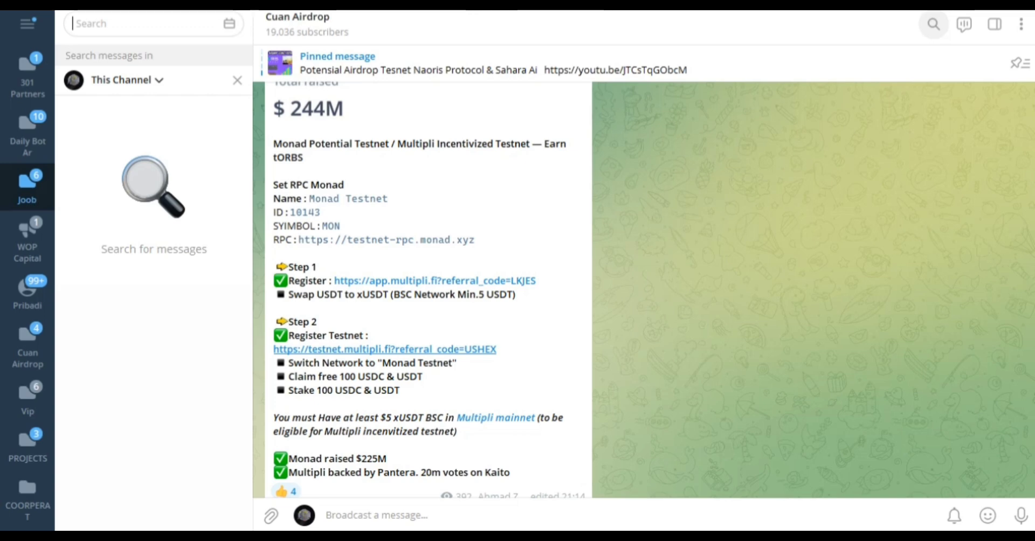
scroll(422, 290, "down", 1)
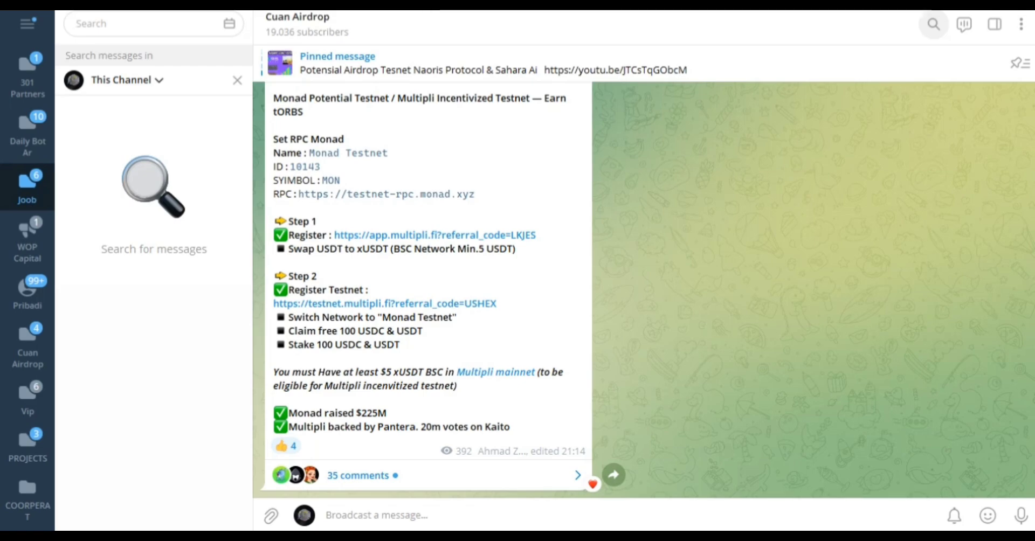
left_click(435, 235)
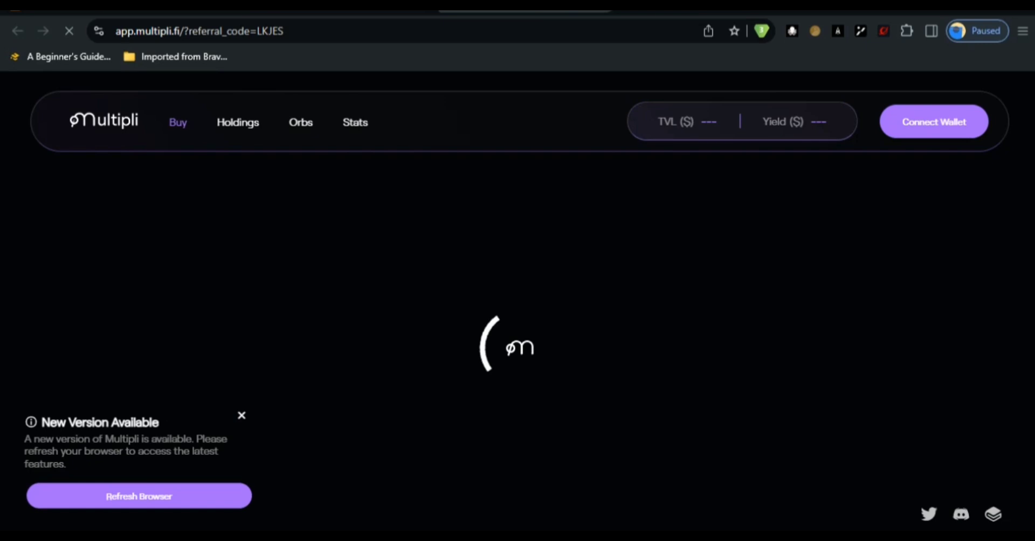
left_click(139, 496)
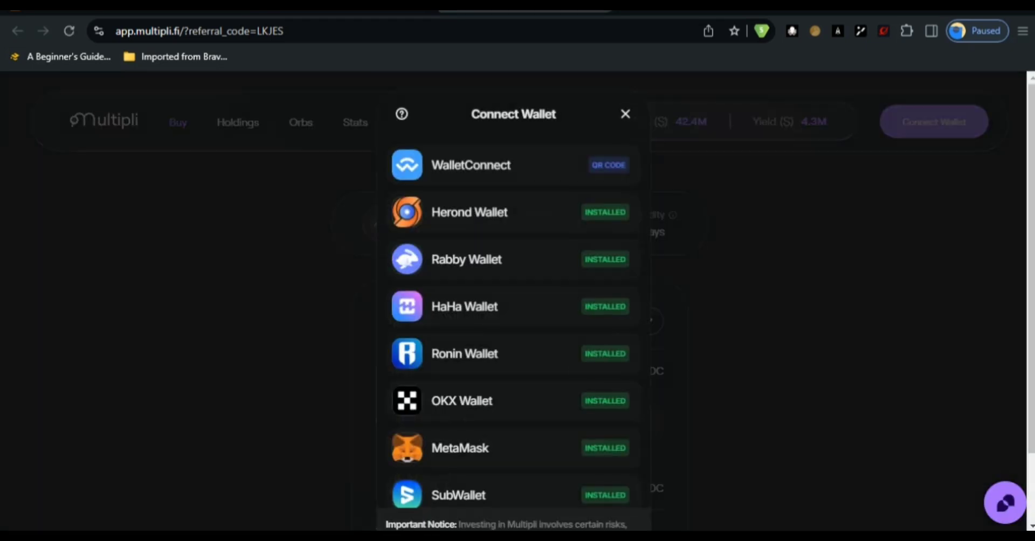
- Connect Rabby Wallet to Multipli and sign the message verifying ownership of the wallet
left_click(502, 248)
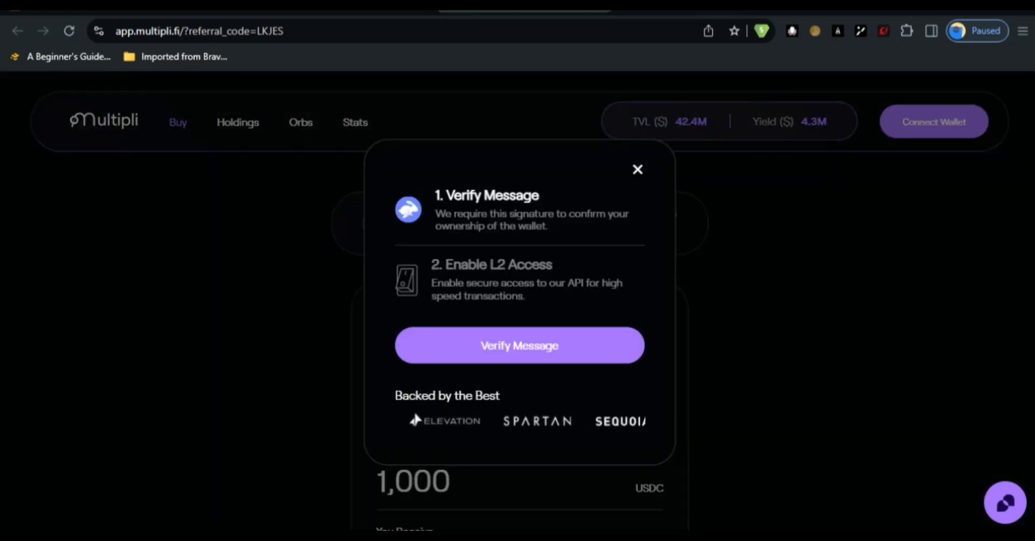
left_click(544, 345)
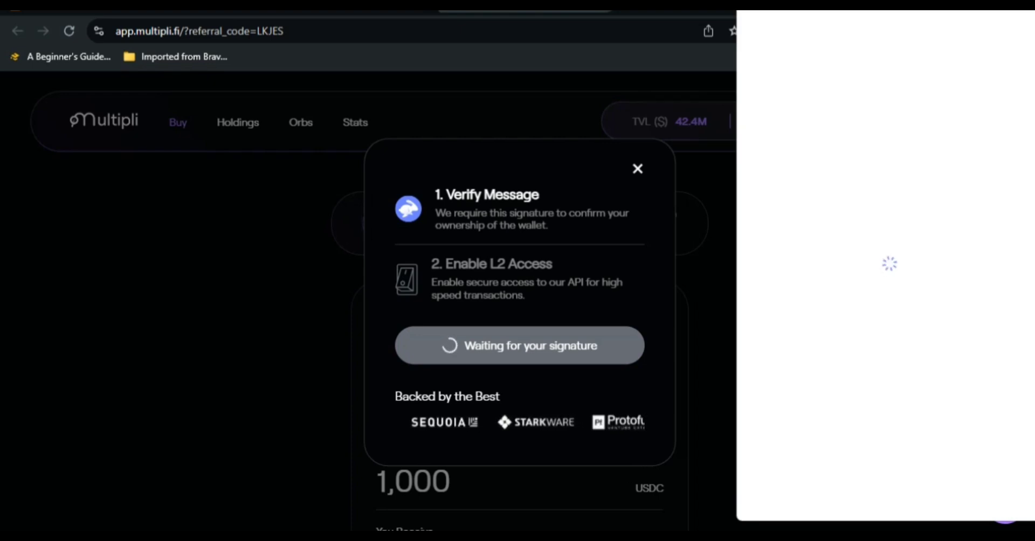
left_click(787, 487)
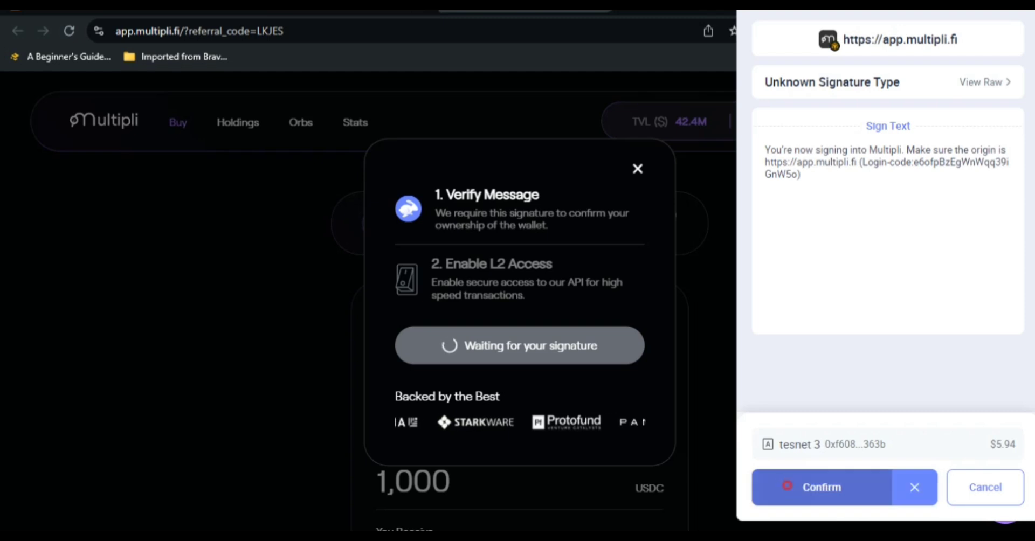
left_click(787, 487)
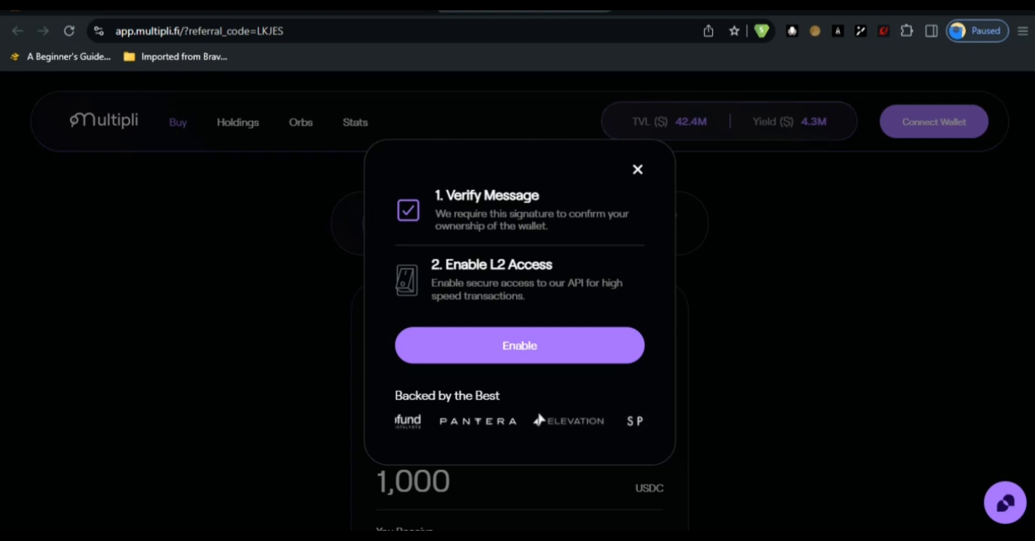
- Enable L2 access for the connected wallet and sign the request
left_click(577, 348)
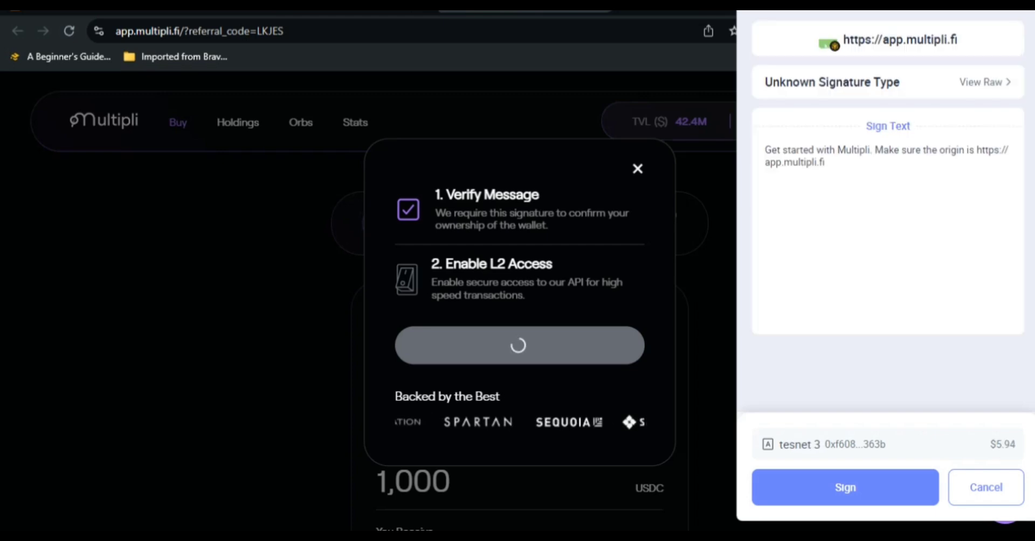
left_click(845, 488)
left_click(822, 488)
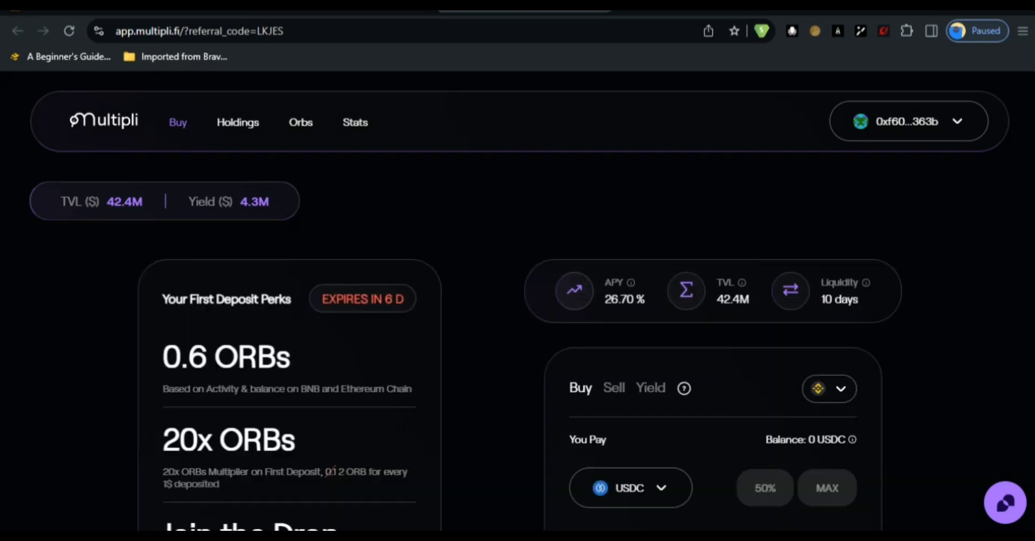
- Choose USDT as the token to pay with on BNB Smart Chain and set the amount to the maximum, 5.23 USDT
scroll(518, 323, "down", 3)
scroll(517, 323, "up", 3)
scroll(518, 323, "down", 3)
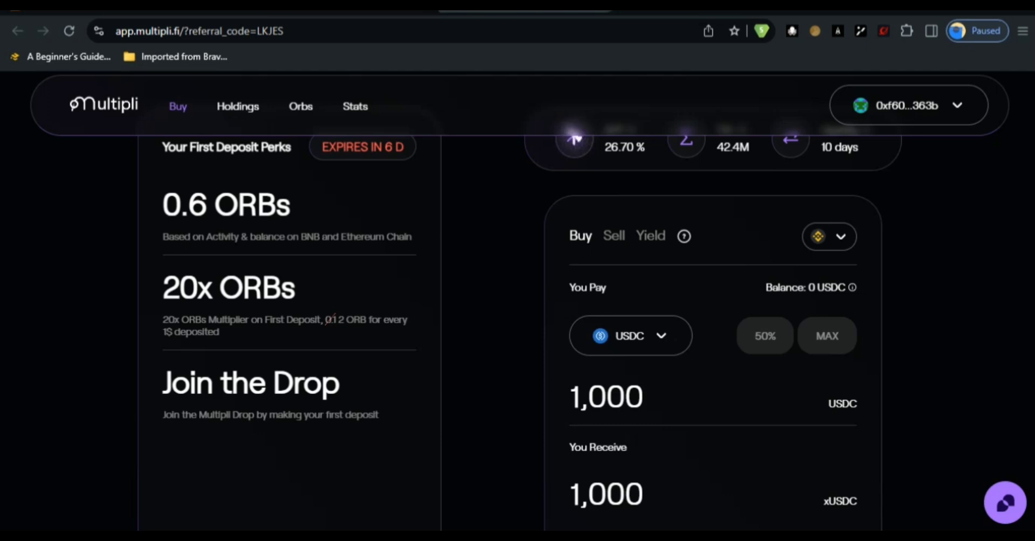
left_click(829, 237)
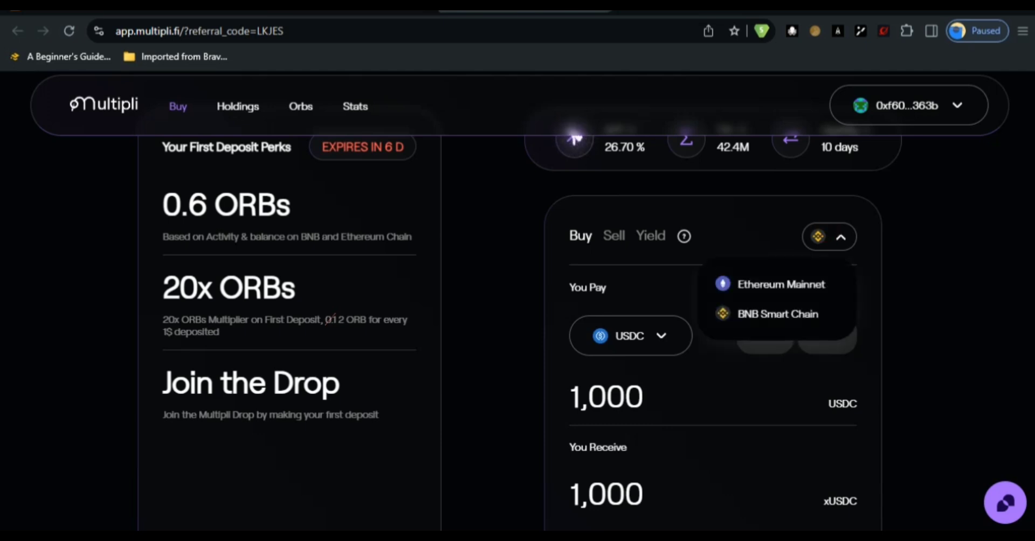
left_click(830, 237)
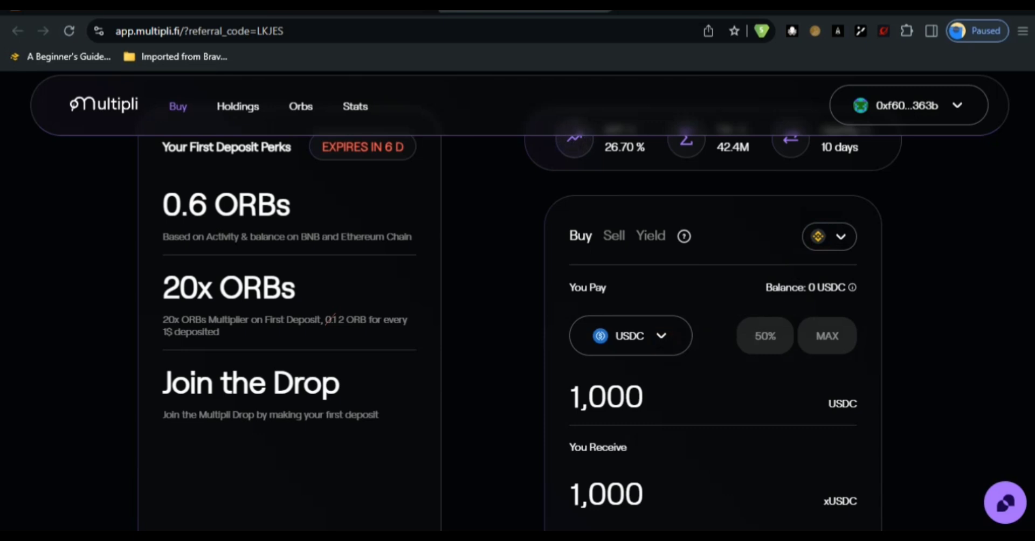
left_click(661, 336)
left_click(636, 418)
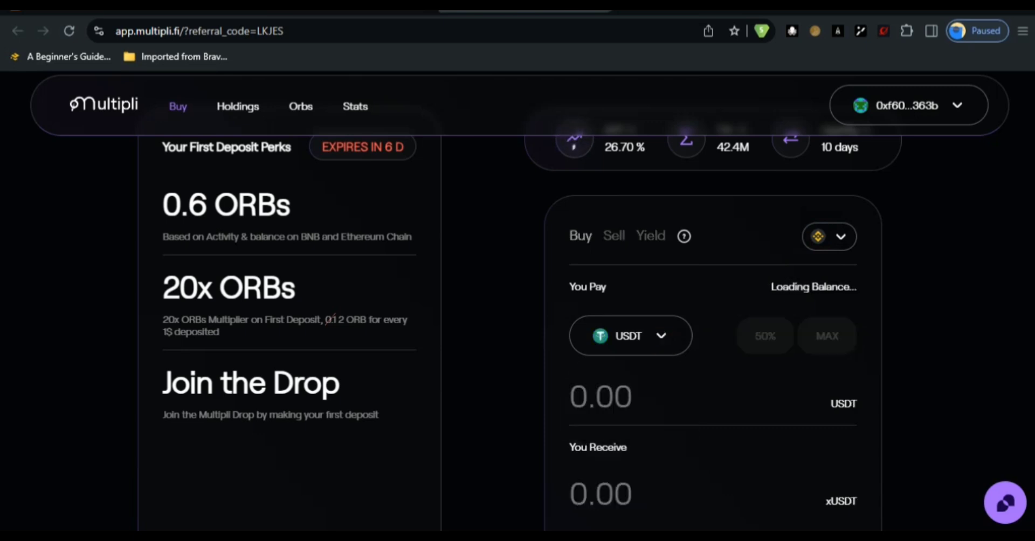
left_click(827, 336)
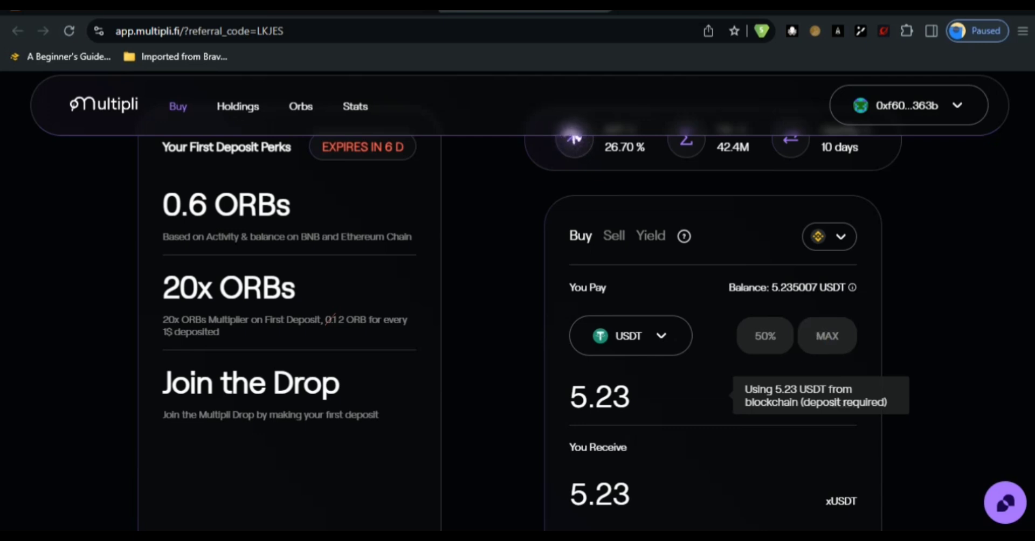
- Try to generate yield with the 5.23 USDT amount
scroll(711, 323, "down", 3)
scroll(712, 438, "down", 1)
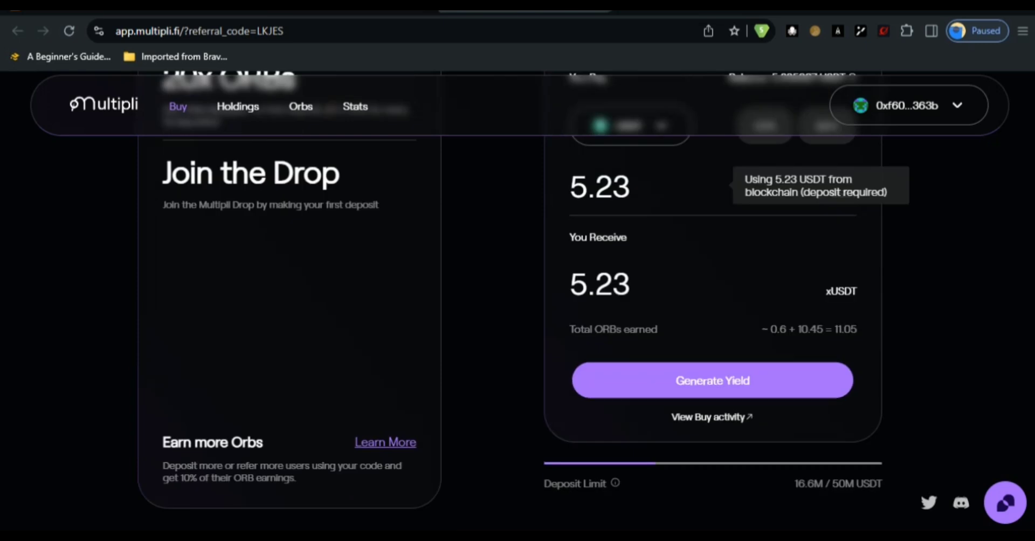
left_click(725, 384)
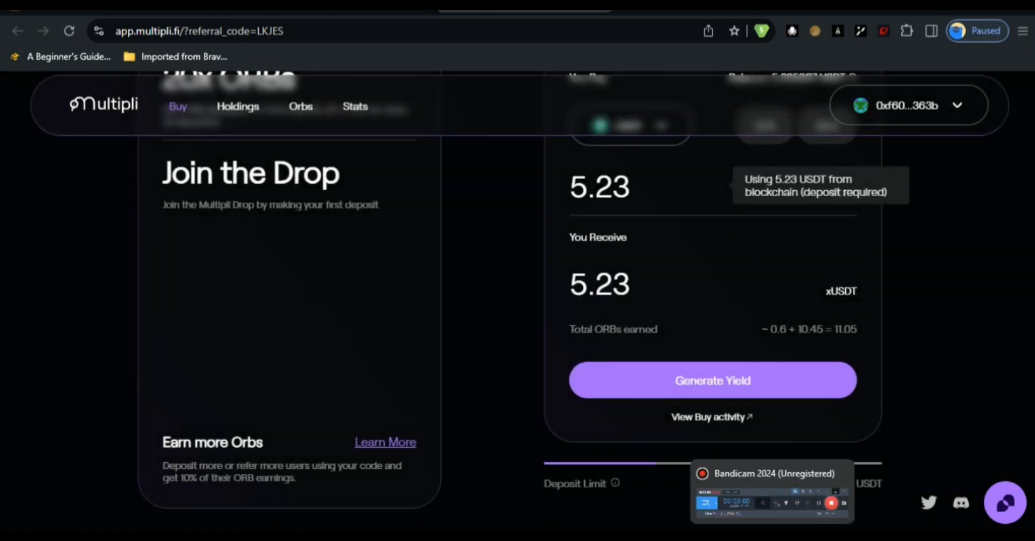
left_click(772, 499)
left_click(382, 31)
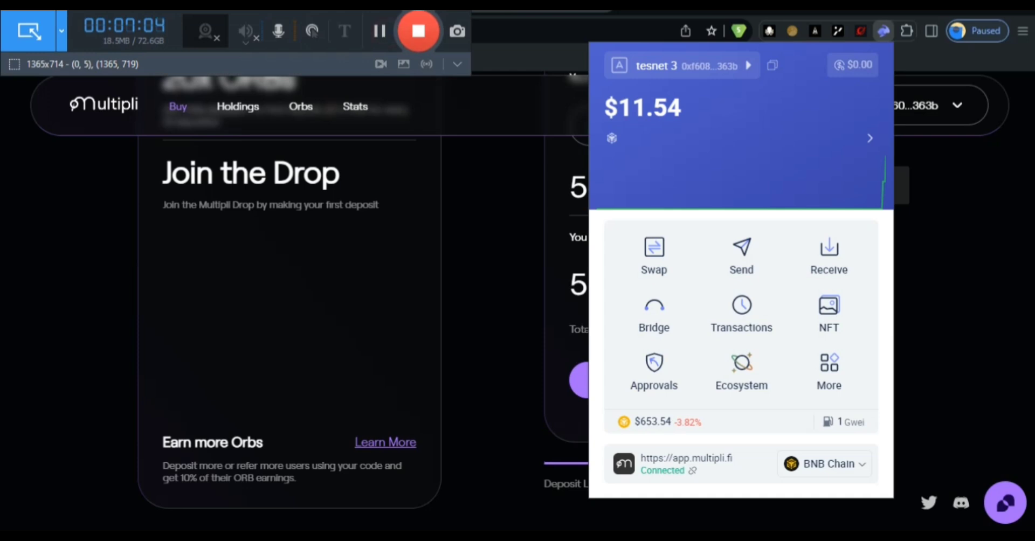
- Open the Rabby wallet extension and check its balance on the integrated networks
left_click(907, 31)
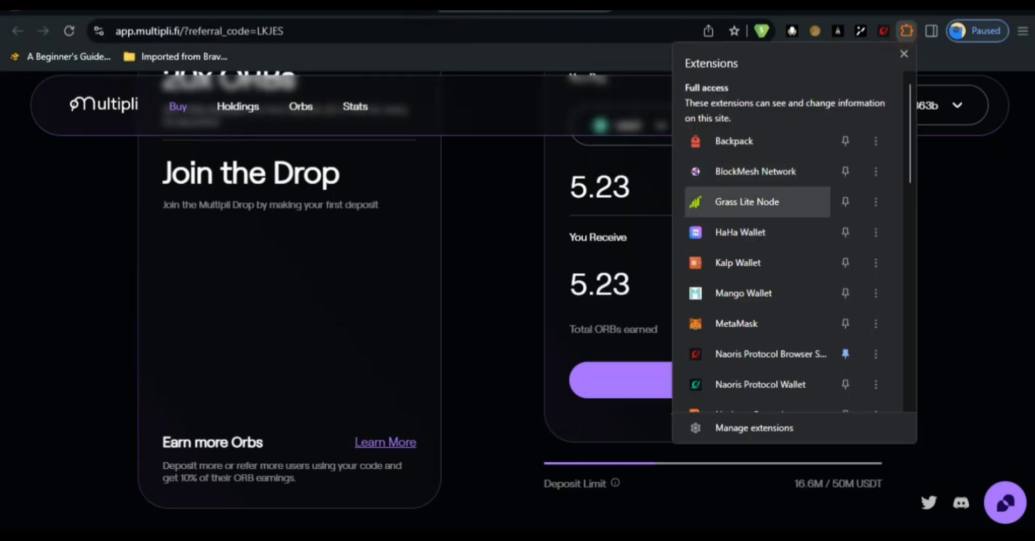
scroll(758, 232, "down", 4)
left_click(742, 293)
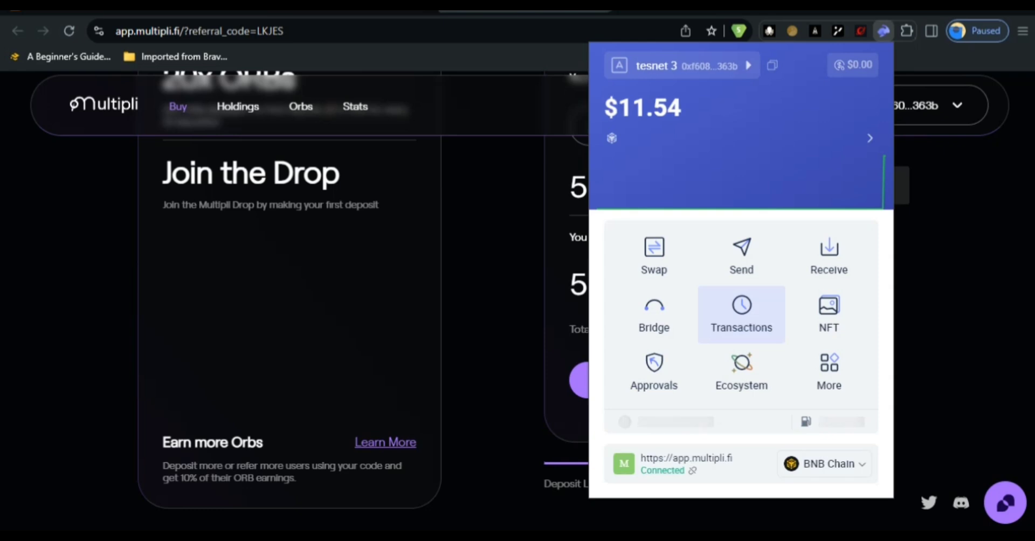
left_click(850, 133)
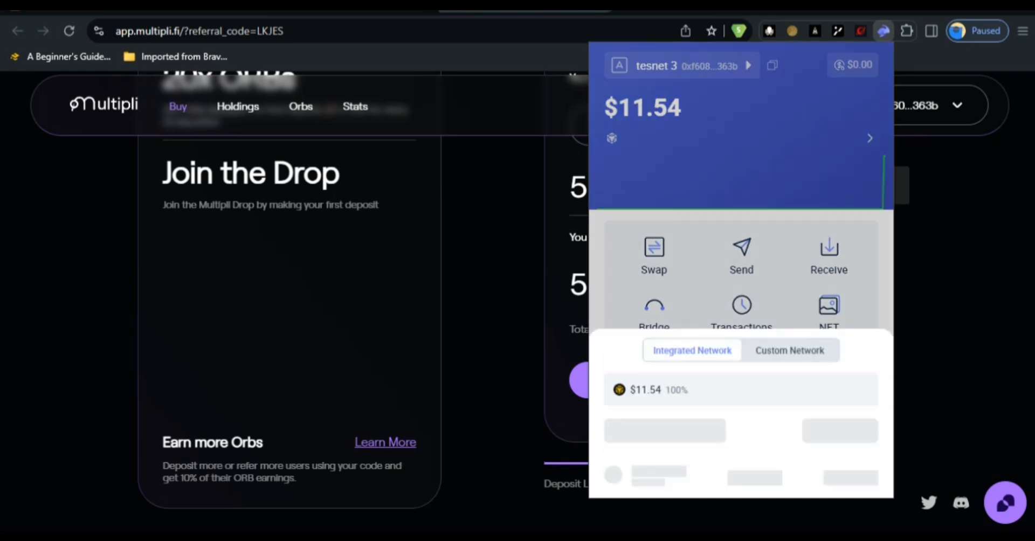
left_click(782, 97)
- Swap 82% of the BNB balance, 0.0079 BNB, to USDT on BNB Chain and sign the transaction
left_click(653, 253)
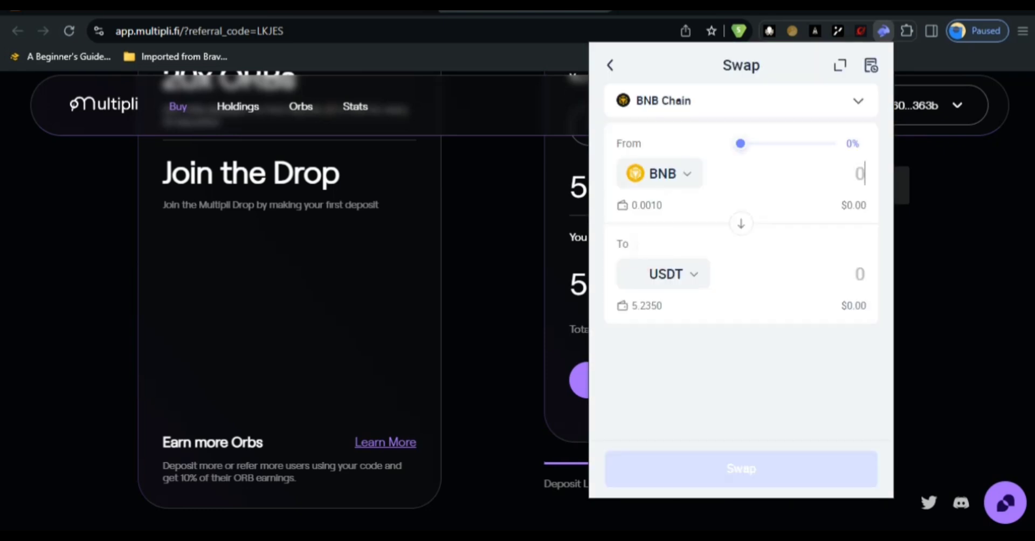
left_click_drag(740, 144, 819, 144)
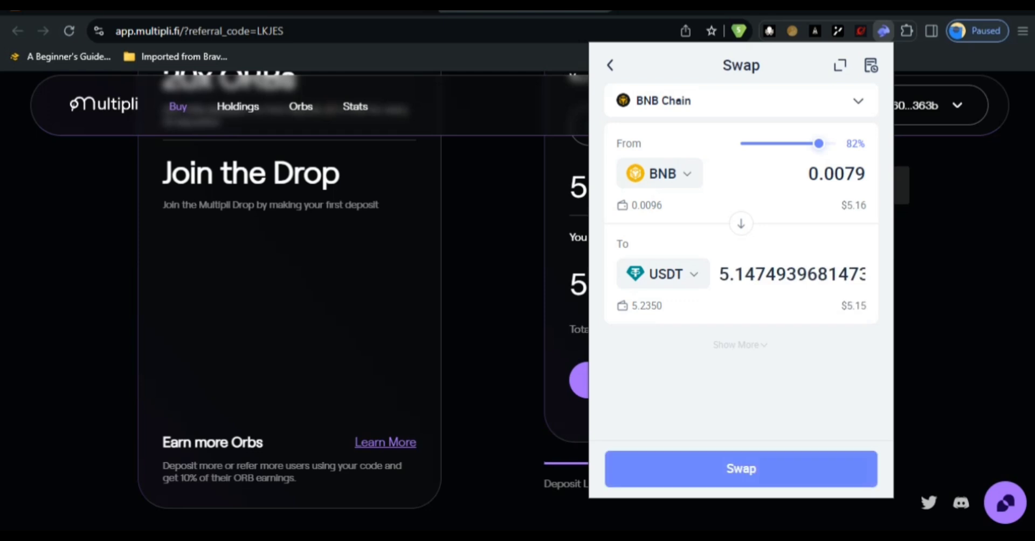
left_click(748, 460)
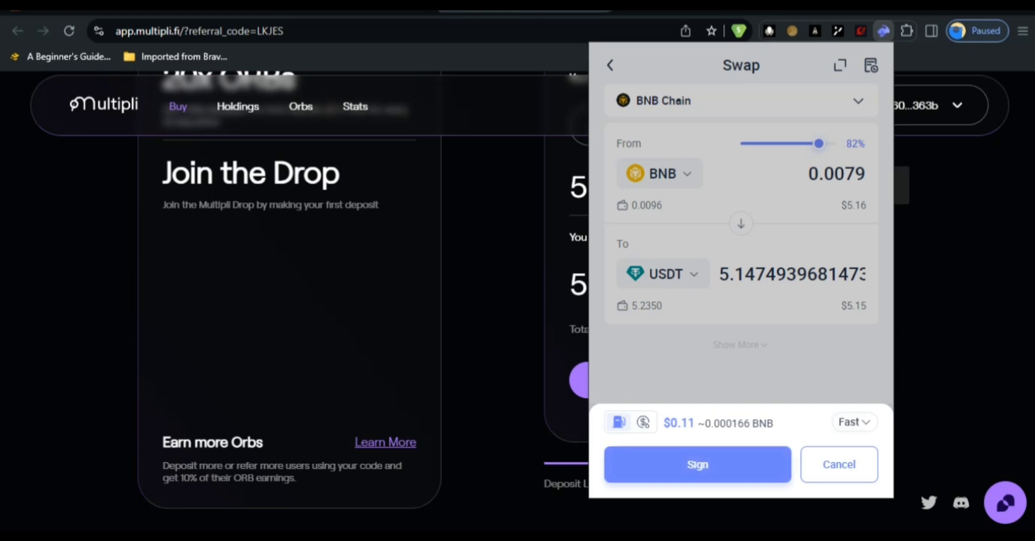
left_click(668, 458)
left_click(668, 458)
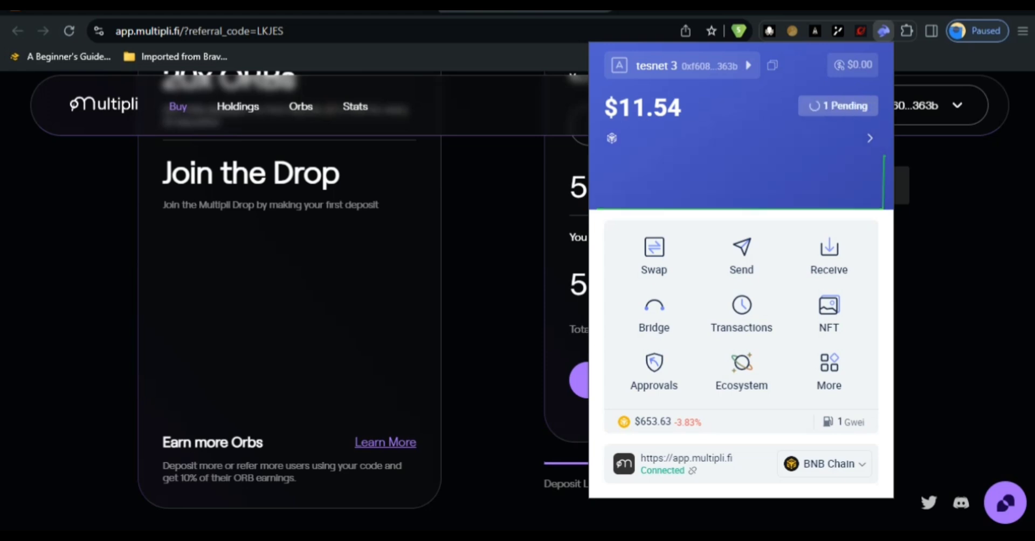
- Check the pending swap in the wallet's signature record and close the wallet
left_click(695, 110)
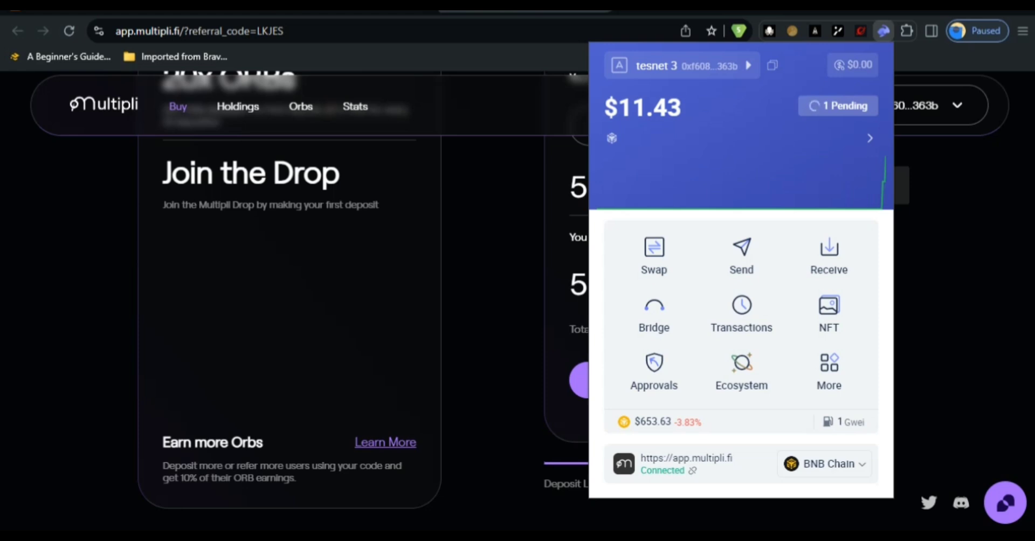
left_click(846, 105)
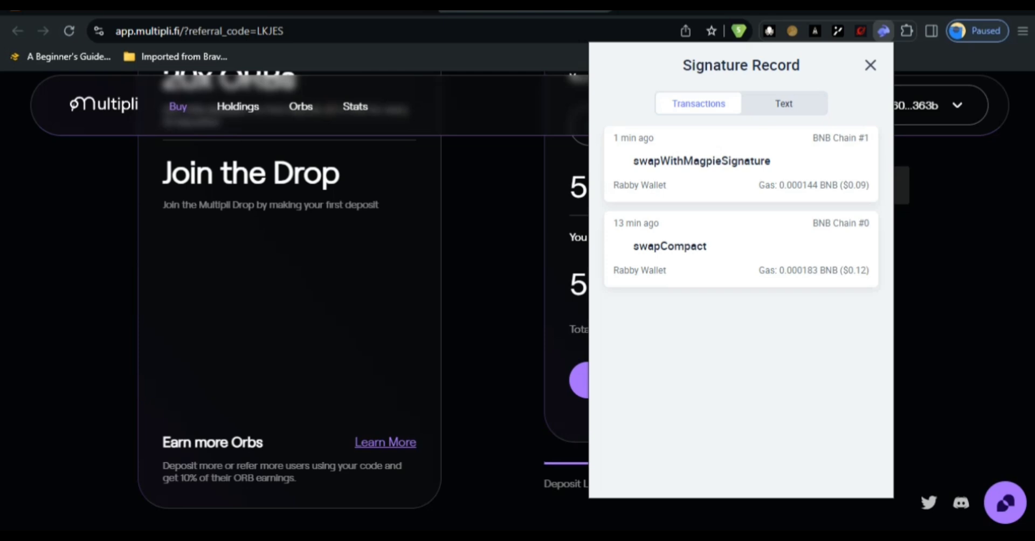
key("Escape")
left_click(966, 227)
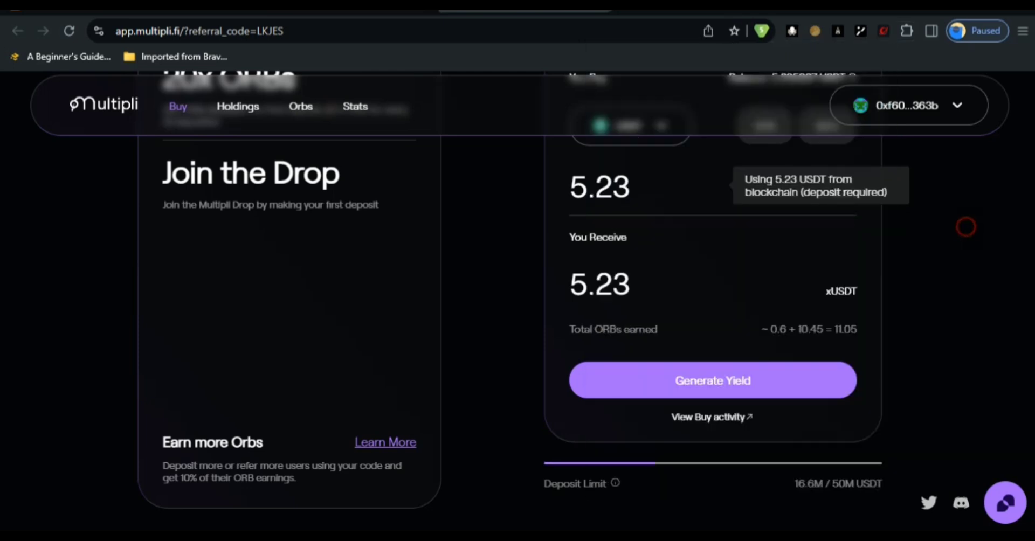
- Switch the Multipli payment token to USDC and back to USDT to reload the balance
scroll(712, 302, "up", 1)
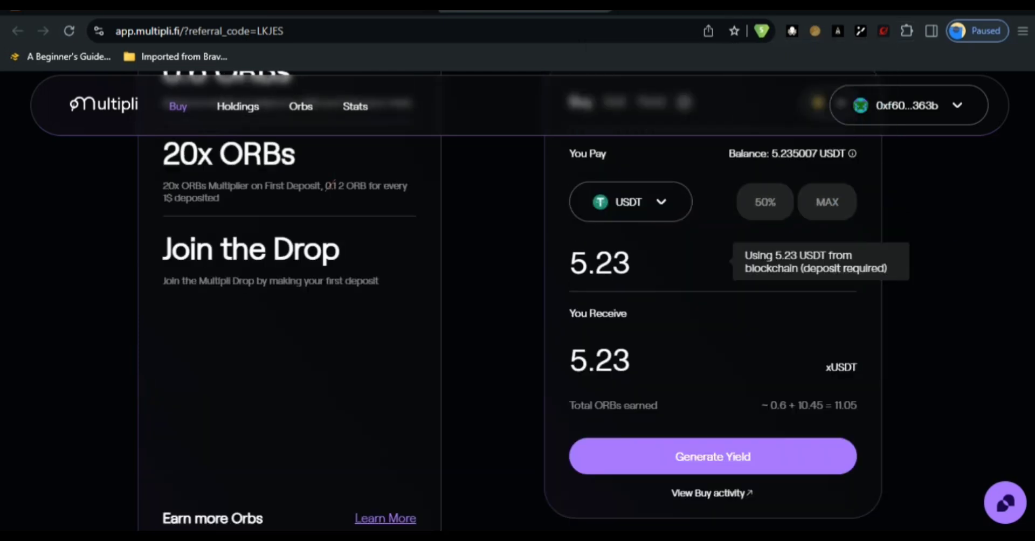
left_click(661, 201)
left_click(628, 254)
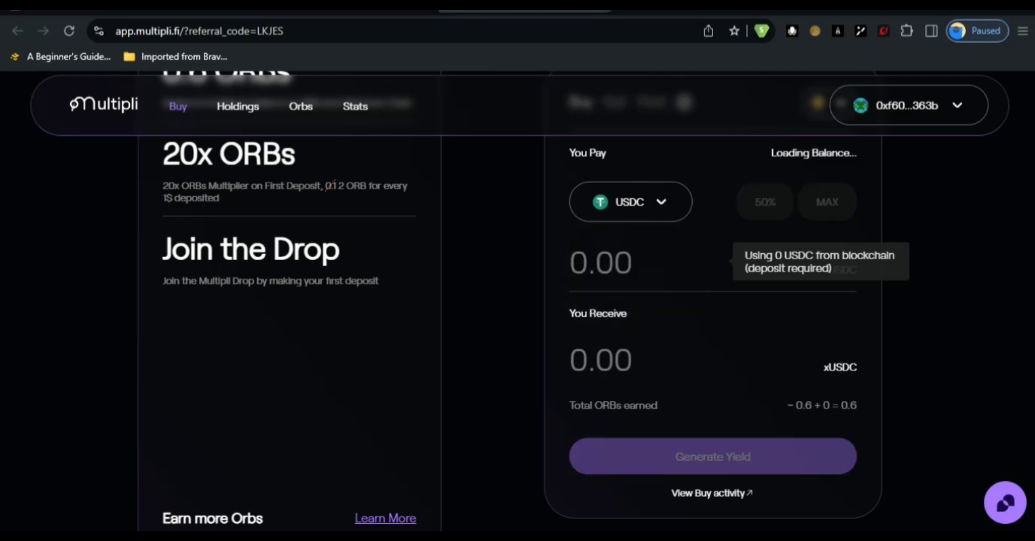
left_click(655, 202)
left_click(642, 283)
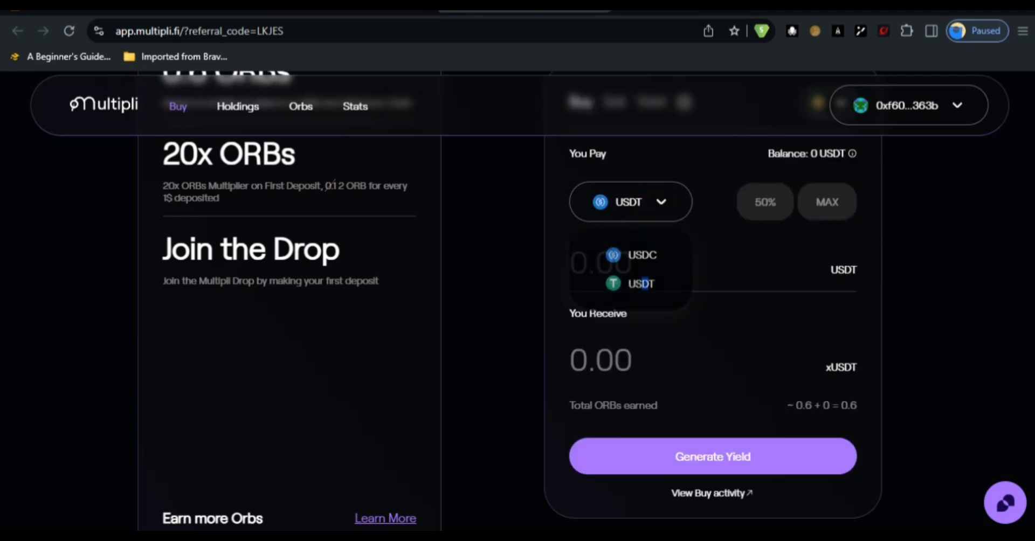
left_click(644, 282)
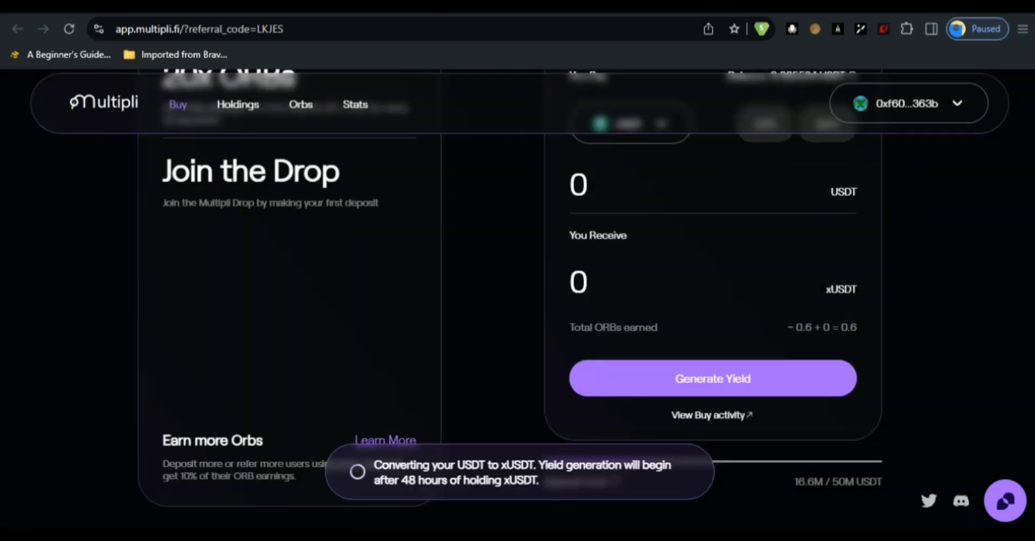
scroll(517, 297, "up", 5)
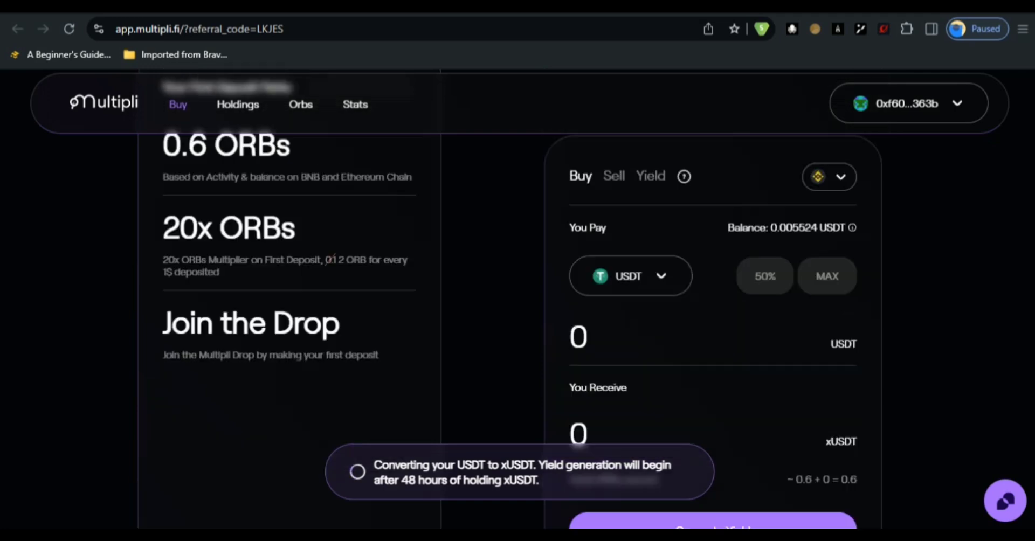
- Check the USDT to xUSDT conversion in the buy activity of the holdings
scroll(518, 296, "down", 3)
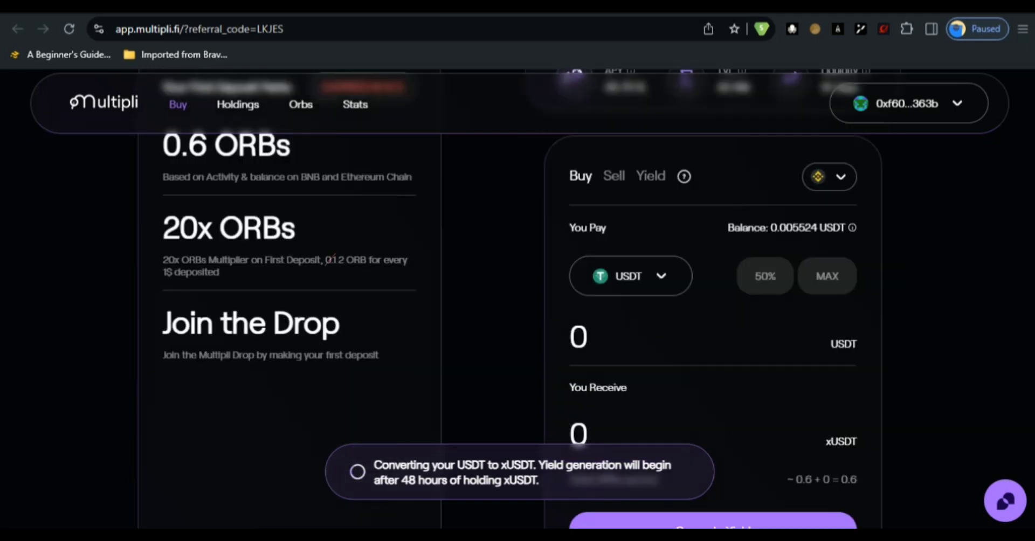
scroll(517, 297, "down", 3)
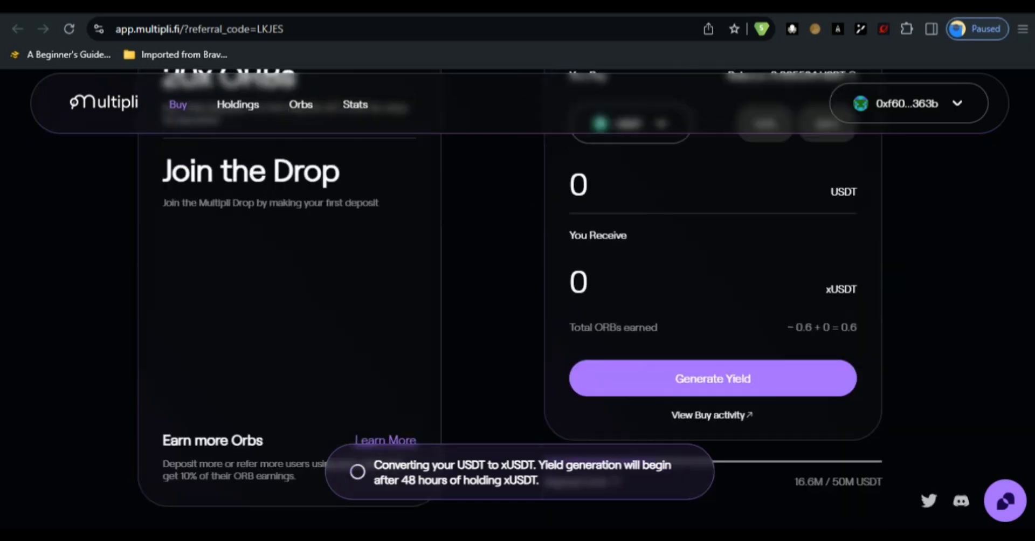
scroll(517, 297, "up", 3)
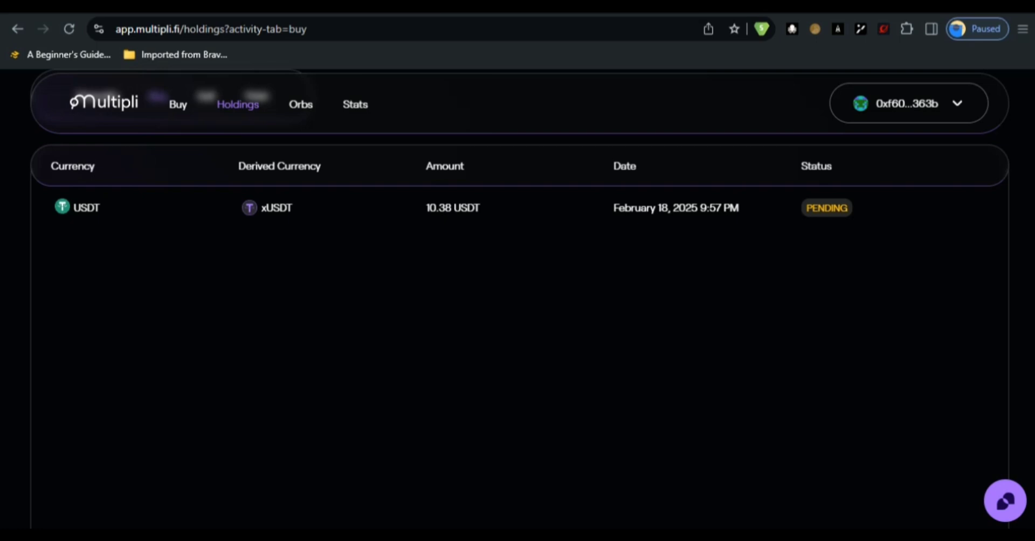
- Return to the Buy page, switch to the Sell form and select xUSDT as the token to sell
left_click(178, 104)
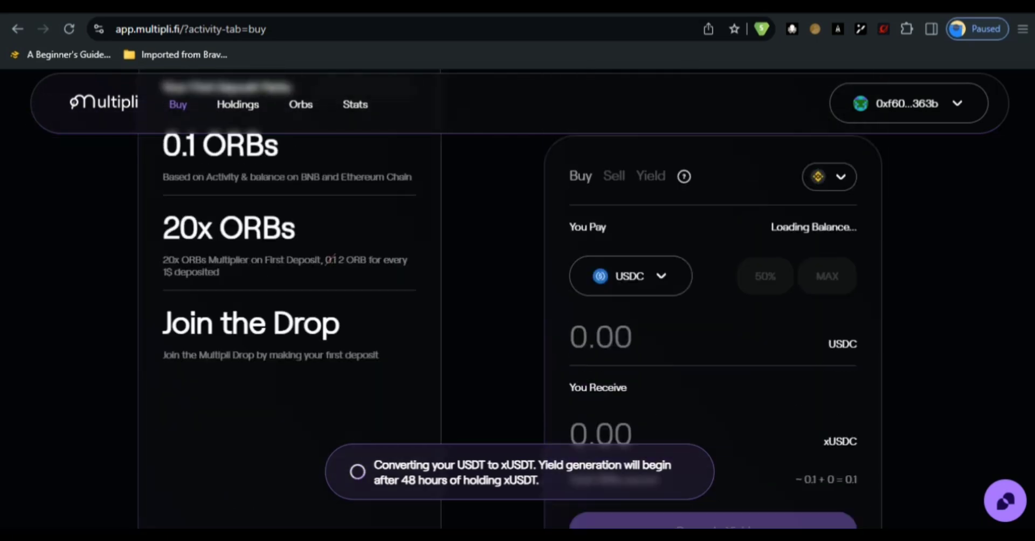
scroll(618, 252, "up", 1)
left_click(617, 252)
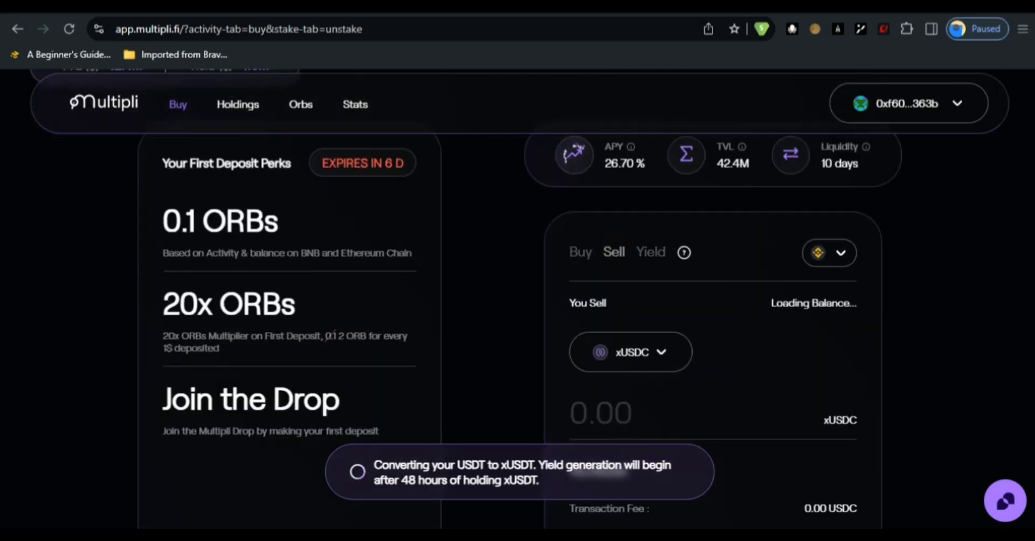
scroll(658, 216, "down", 2)
left_click(661, 202)
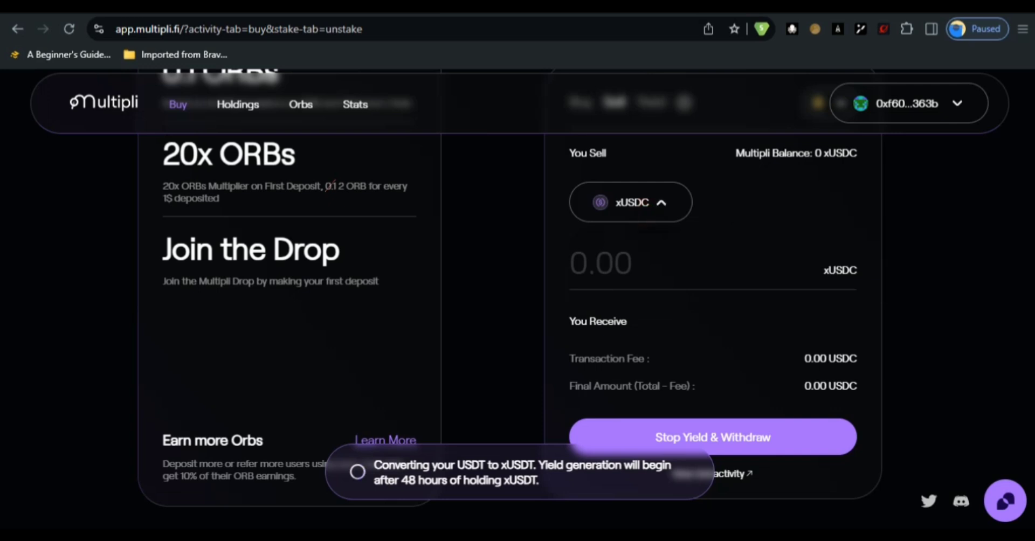
left_click(640, 284)
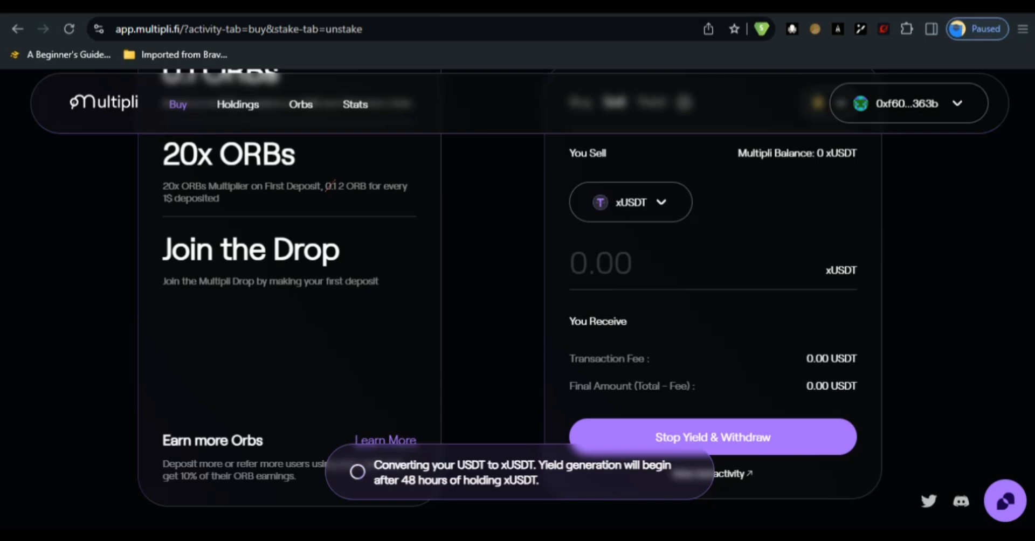
- Examine the liquidity period, xUSDT balance, transaction fee and final amount for selling, dismissing the conversion notice
scroll(518, 302, "up", 5)
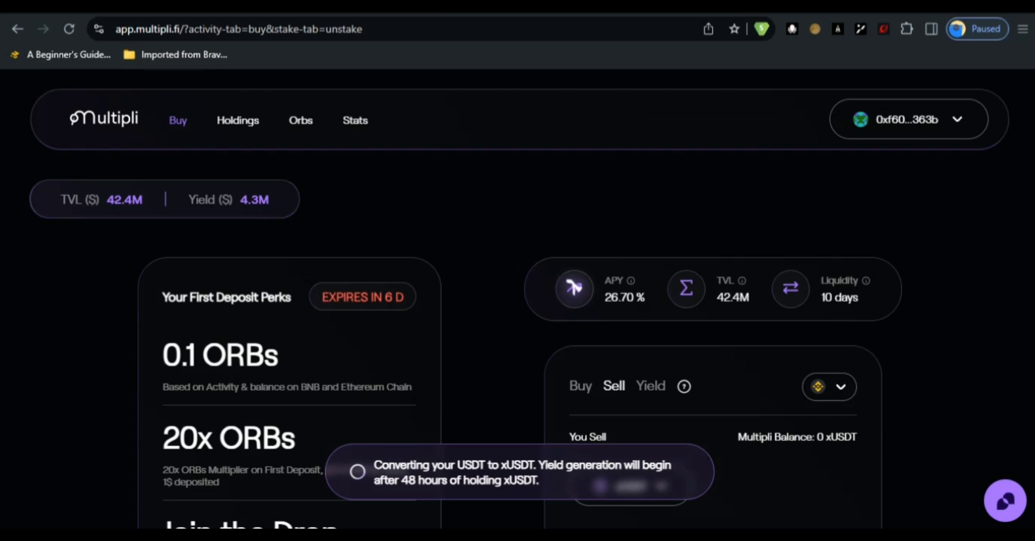
mouse_move(866, 281)
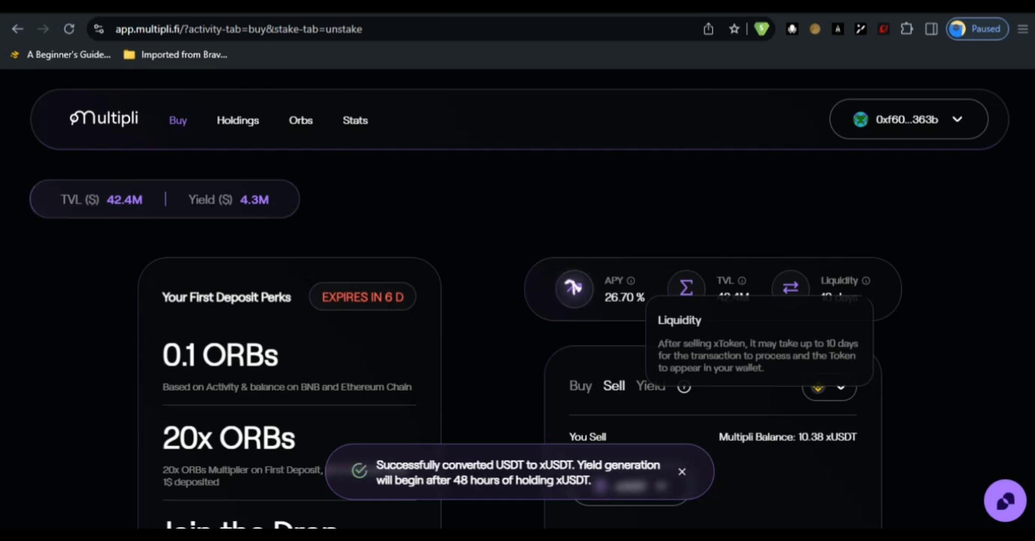
scroll(518, 302, "down", 3)
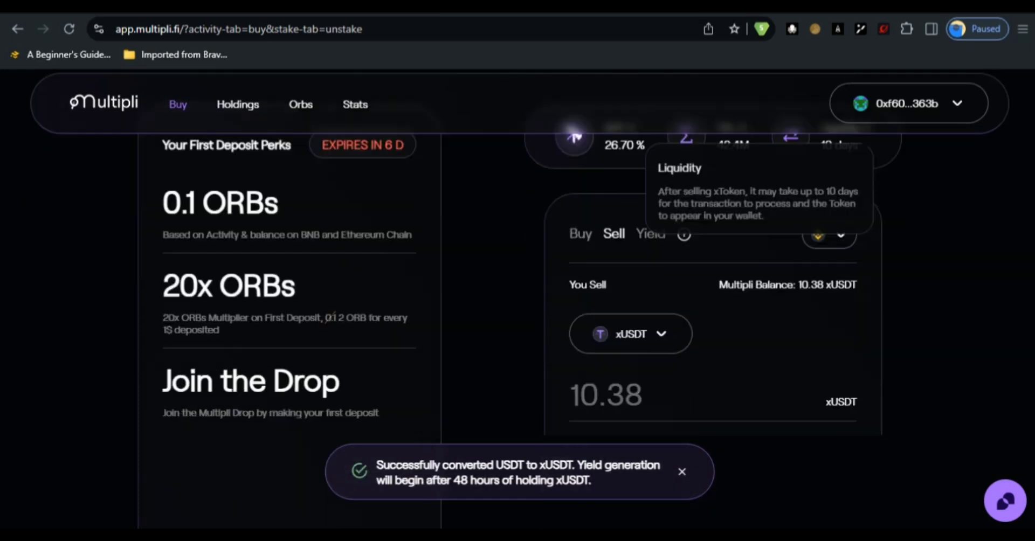
left_click(684, 469)
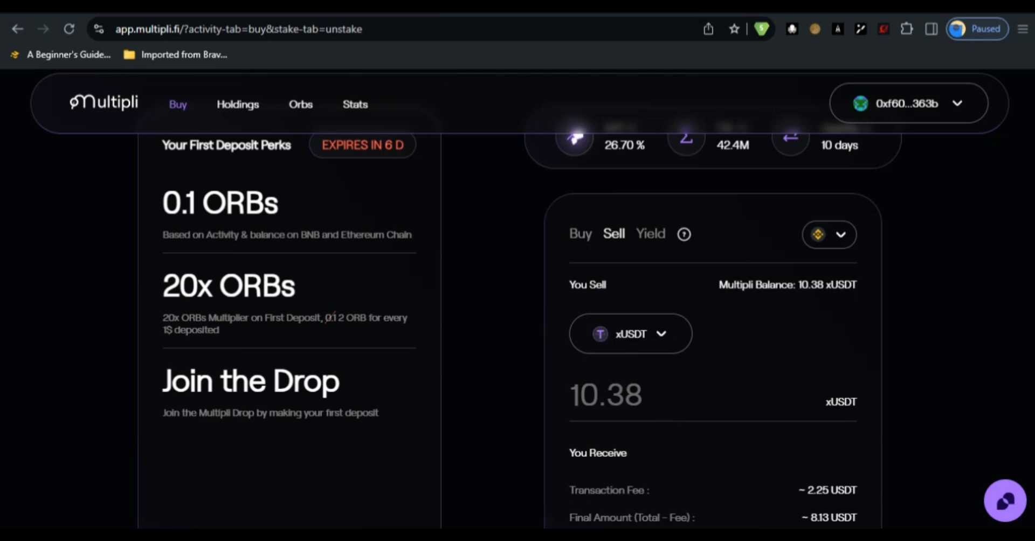
scroll(517, 323, "up", 2)
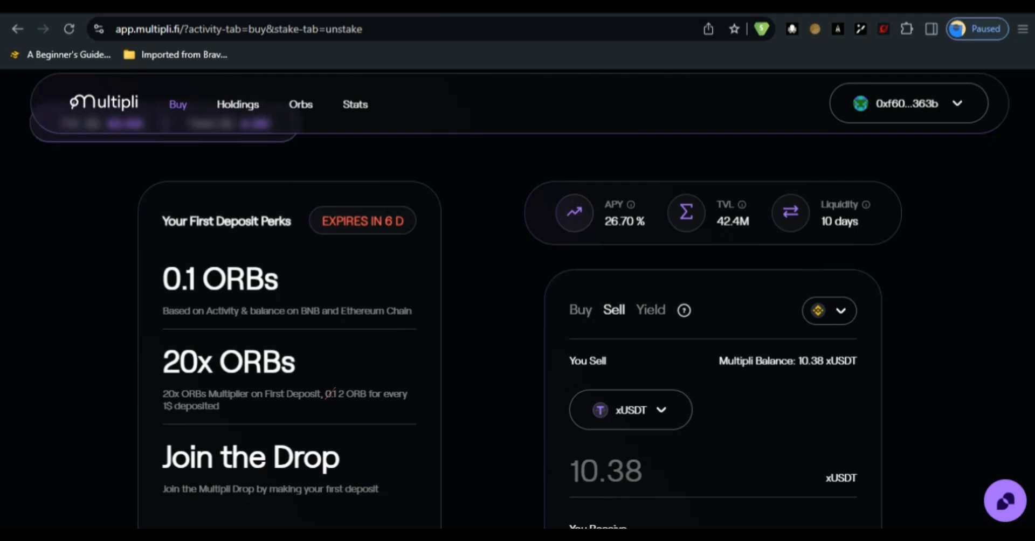
scroll(518, 302, "down", 3)
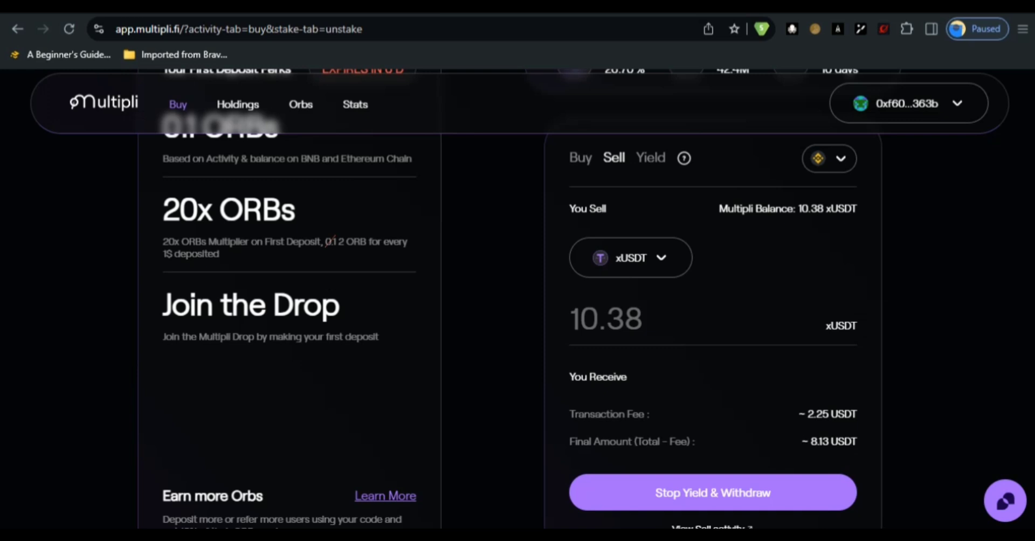
scroll(518, 301, "down", 1)
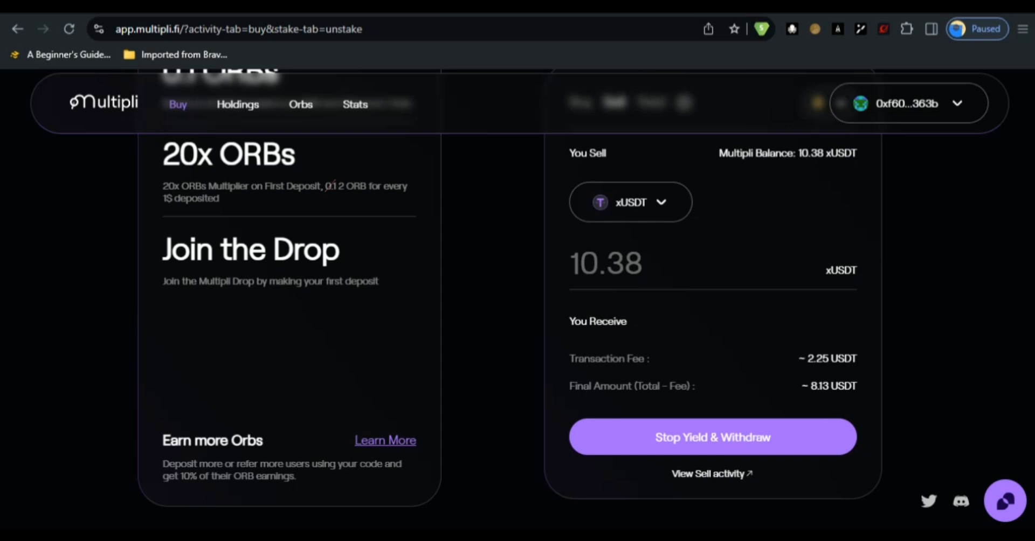
scroll(518, 302, "up", 3)
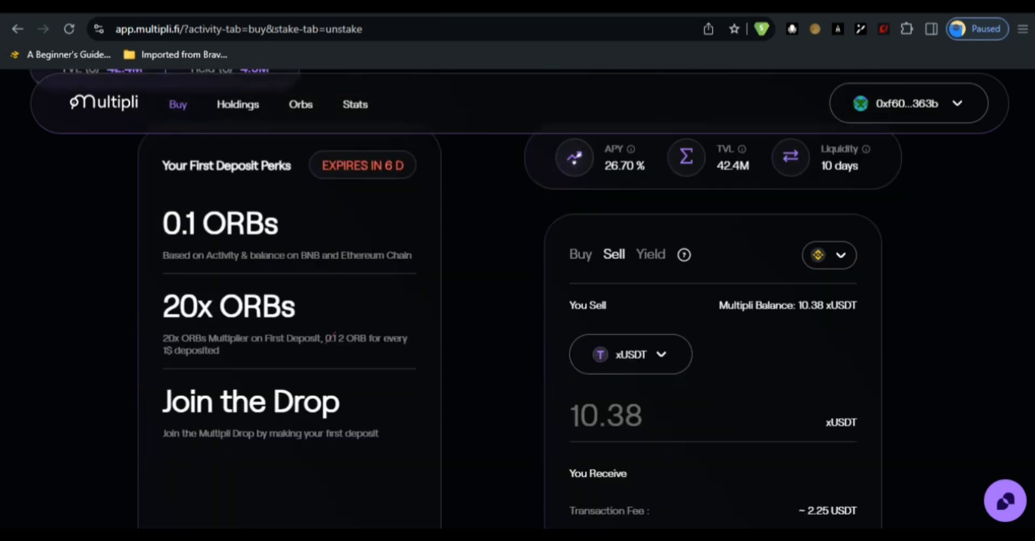
scroll(518, 302, "up", 2)
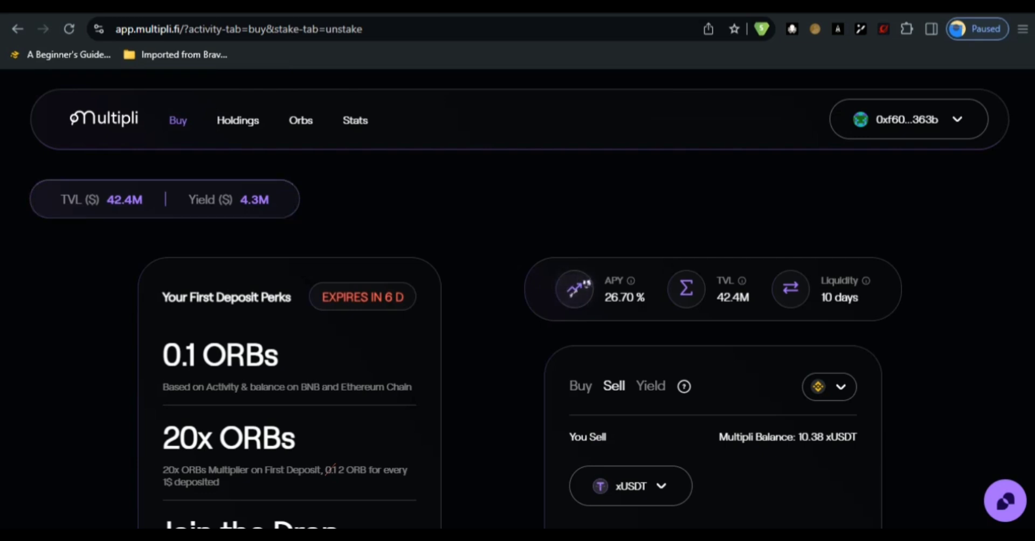
scroll(518, 324, "down", 3)
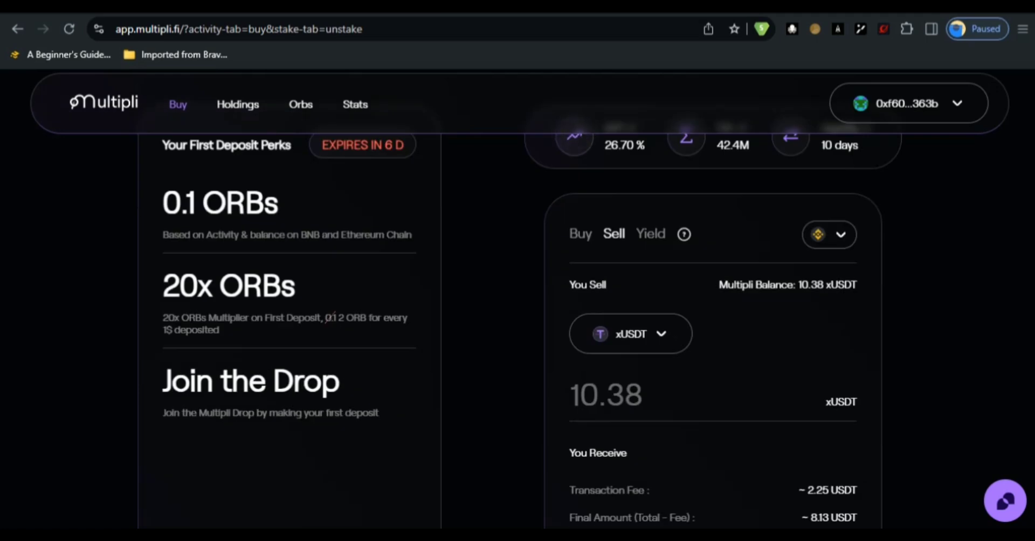
scroll(575, 291, "up", 3)
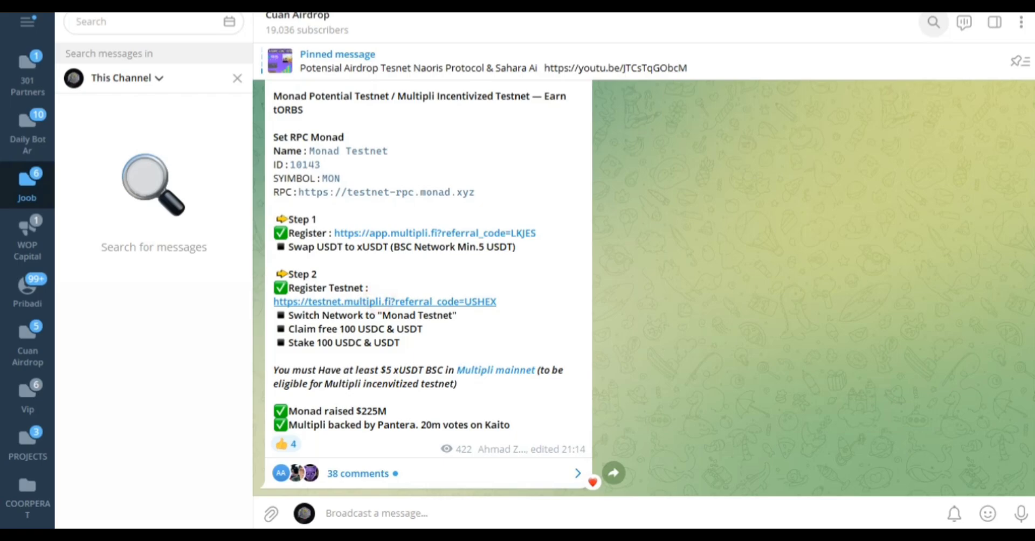
- Open the Multipli testnet registration link from the Telegram post and connect Rabby Wallet
left_click(372, 301)
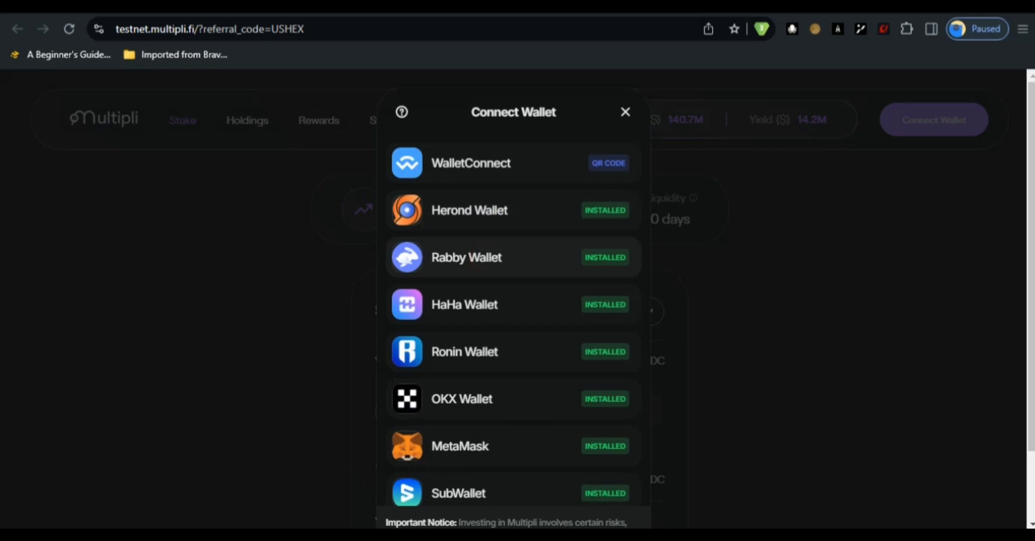
left_click(483, 258)
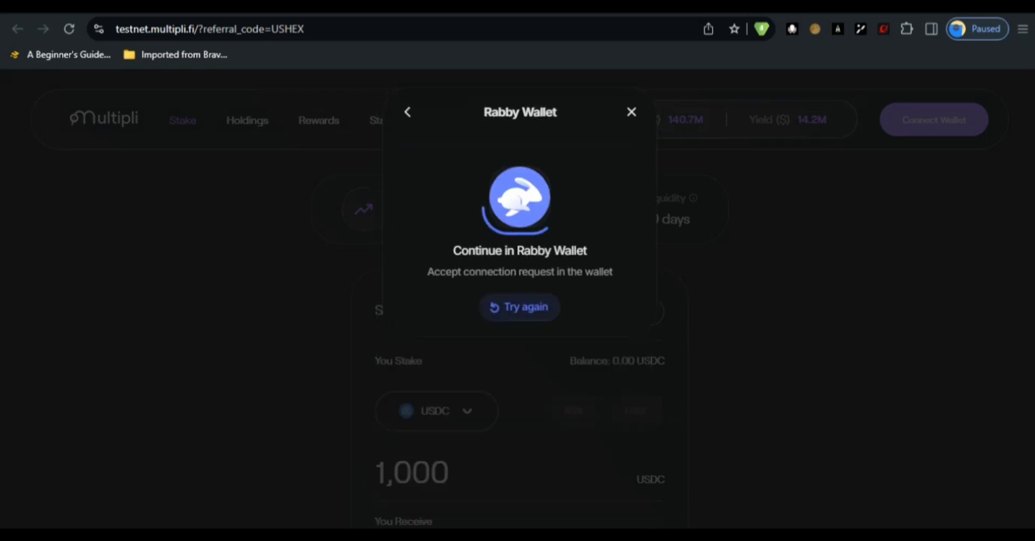
key("Escape")
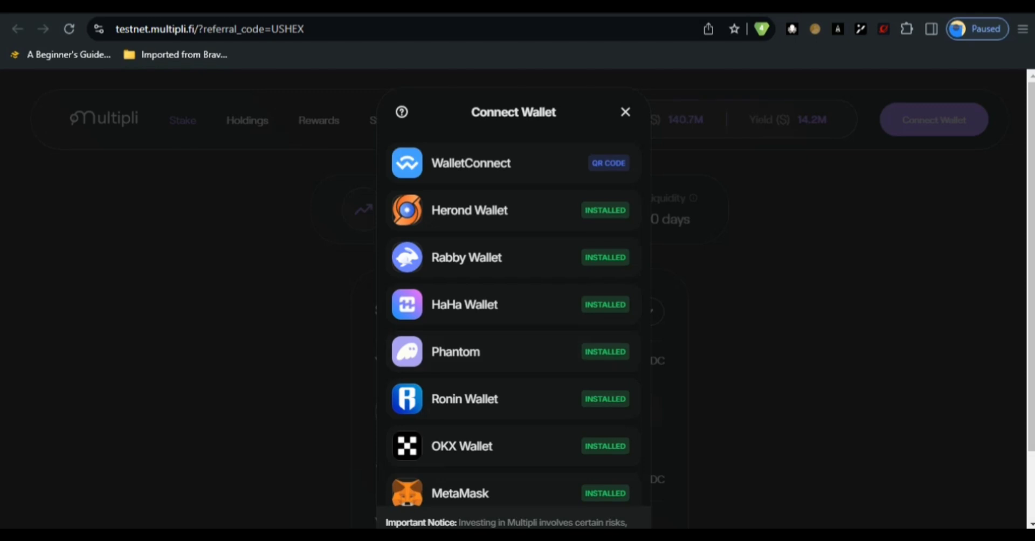
left_click(465, 399)
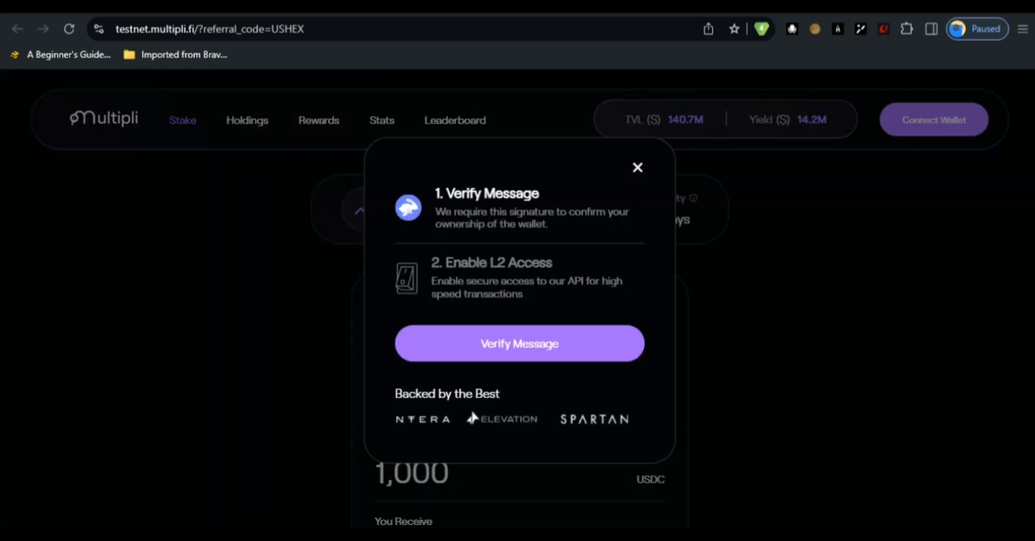
- Verify wallet ownership and enable L2 access on the Multipli testnet by signing the wallet requests
left_click(519, 343)
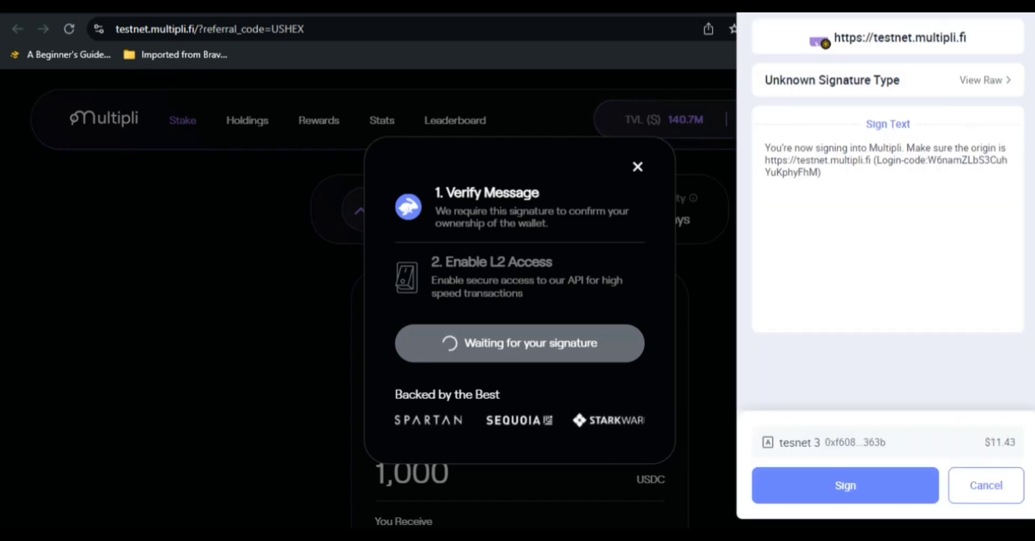
key("Return")
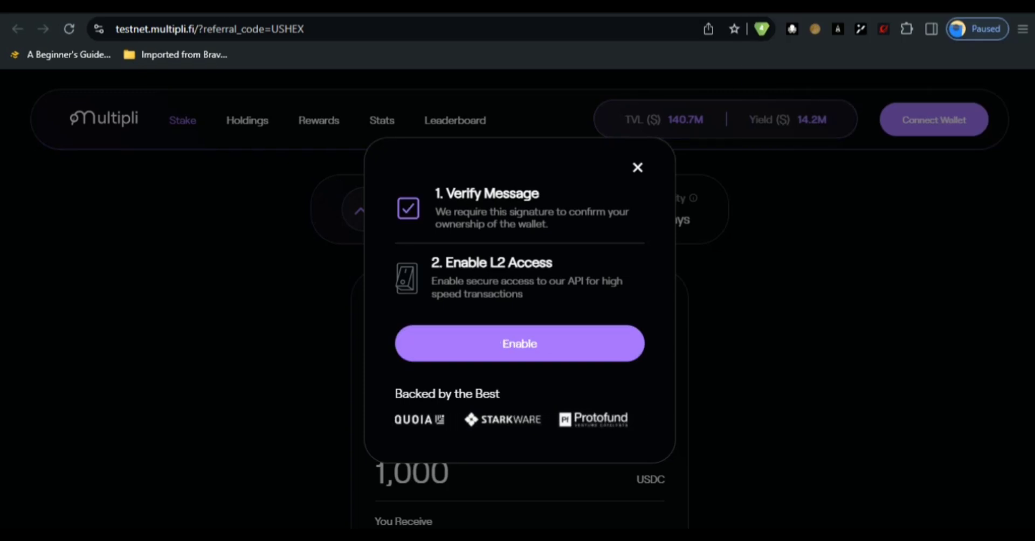
key("Return")
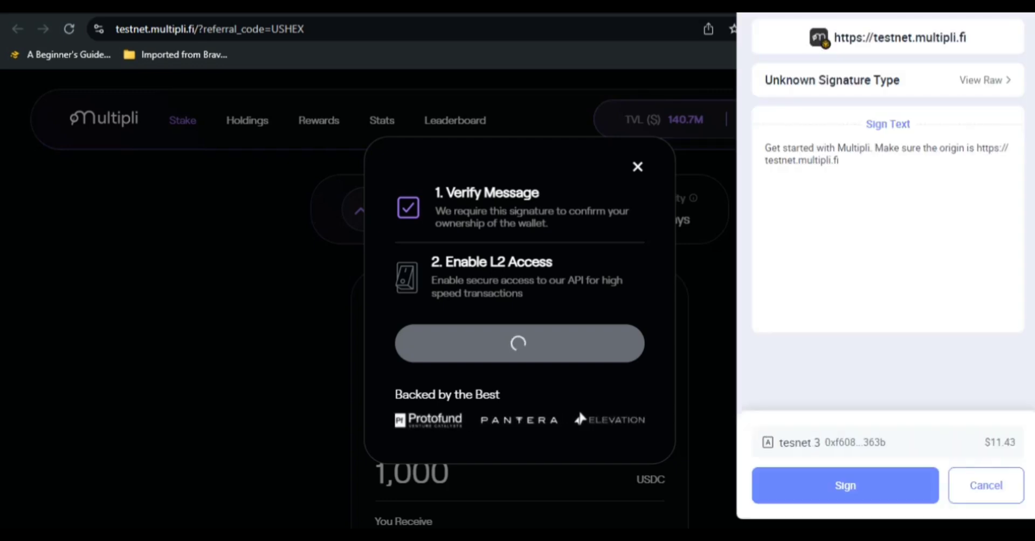
left_click(756, 485)
left_click(757, 486)
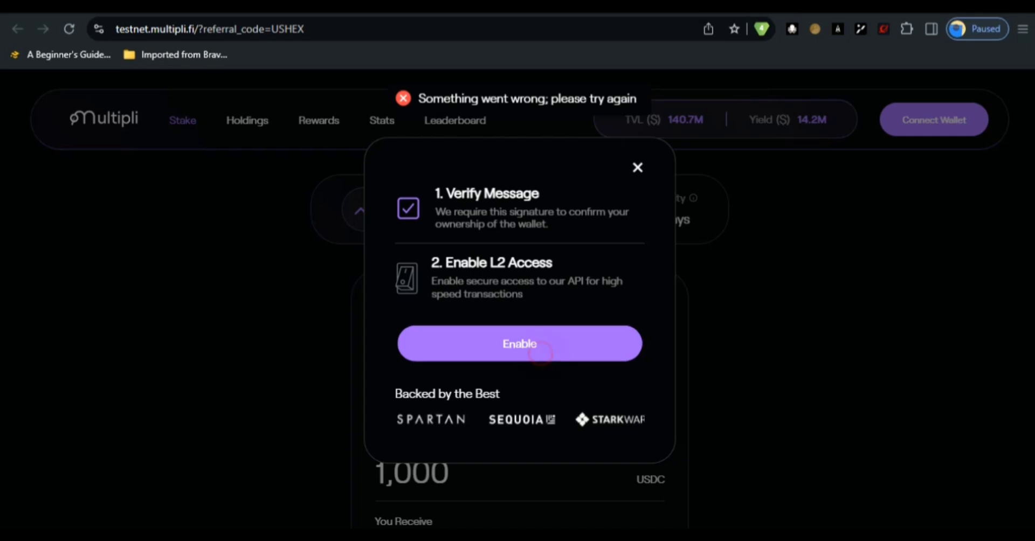
key("Return")
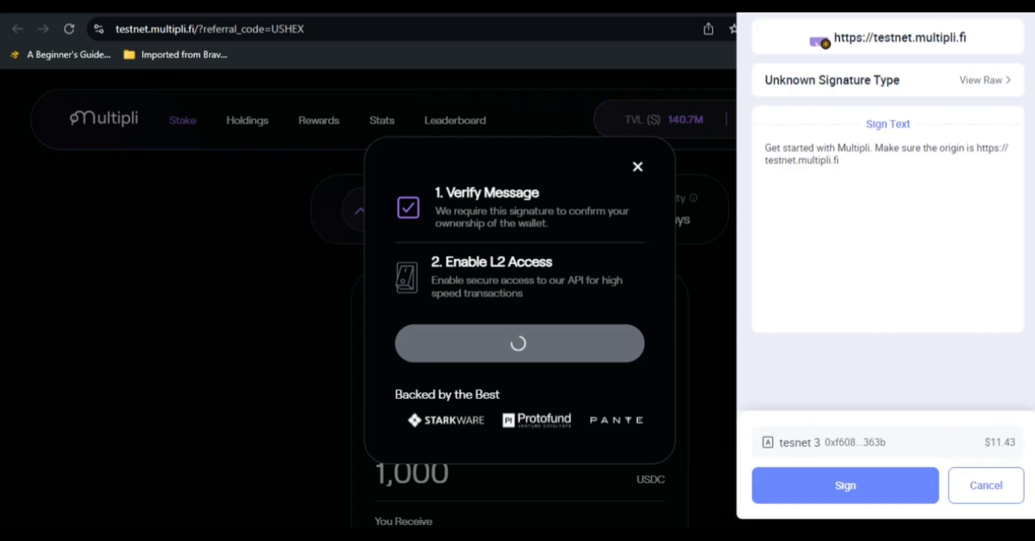
left_click(779, 482)
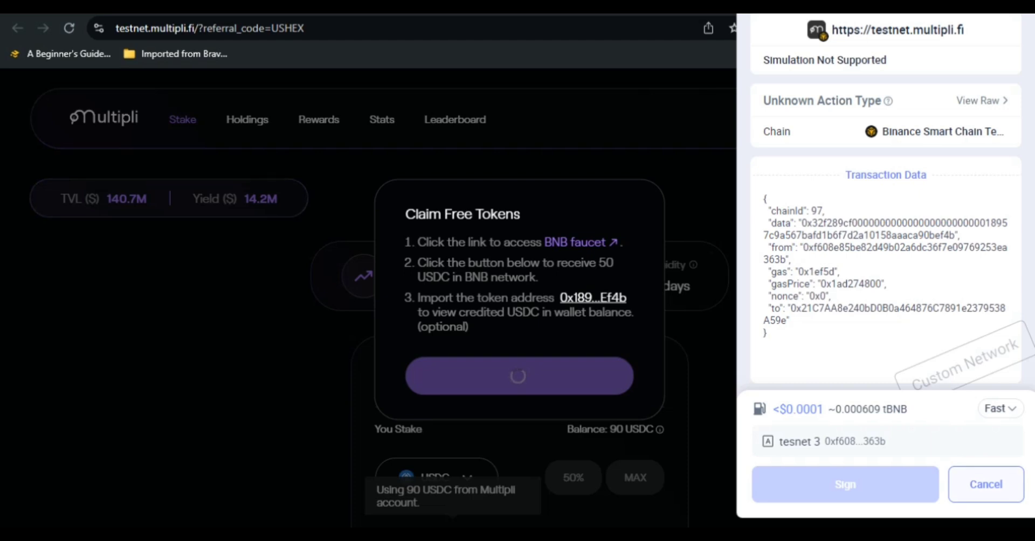
- Reject the free USDC claim on Binance Smart Chain Testnet, close its dialog and check the staking balance breakdown
left_click(986, 484)
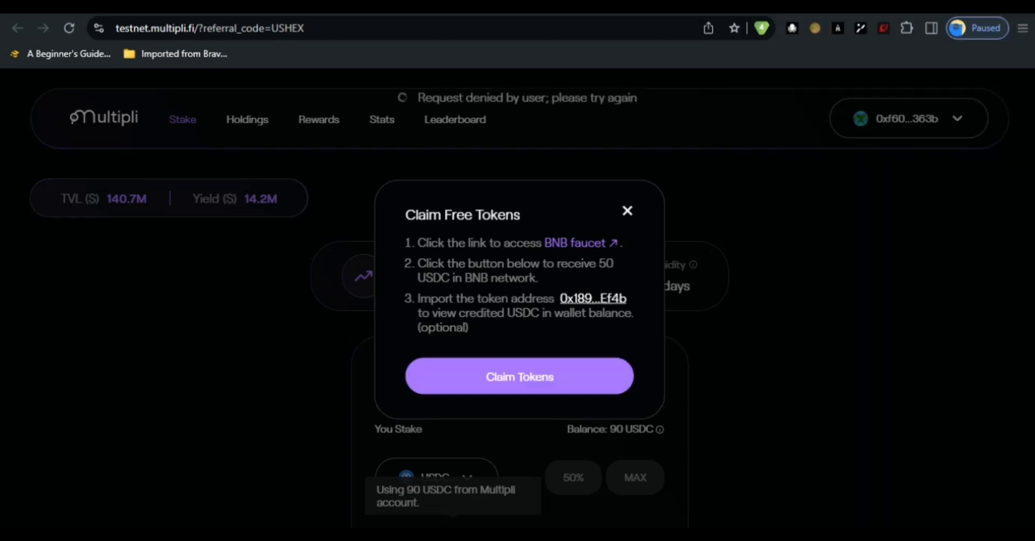
left_click(628, 210)
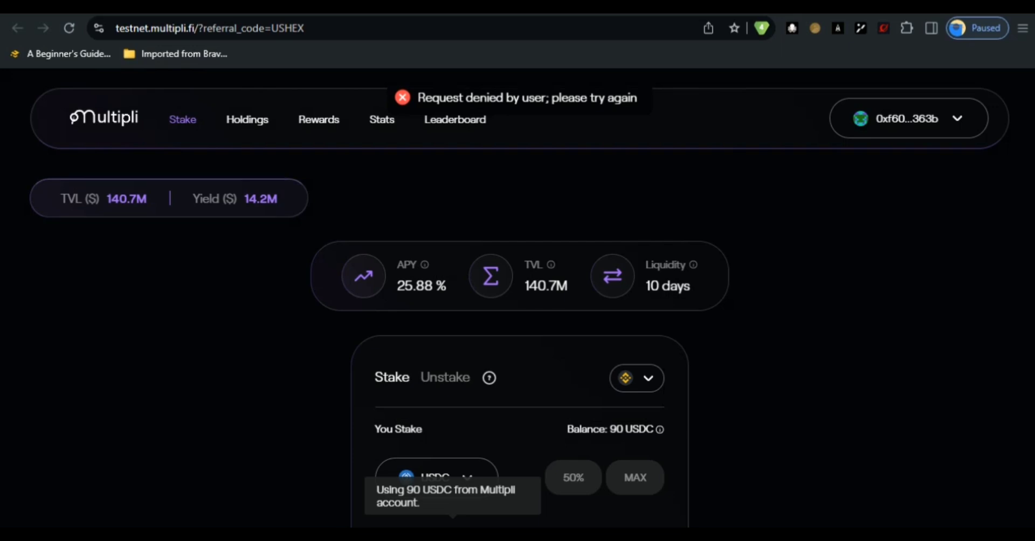
scroll(627, 211, "down", 1)
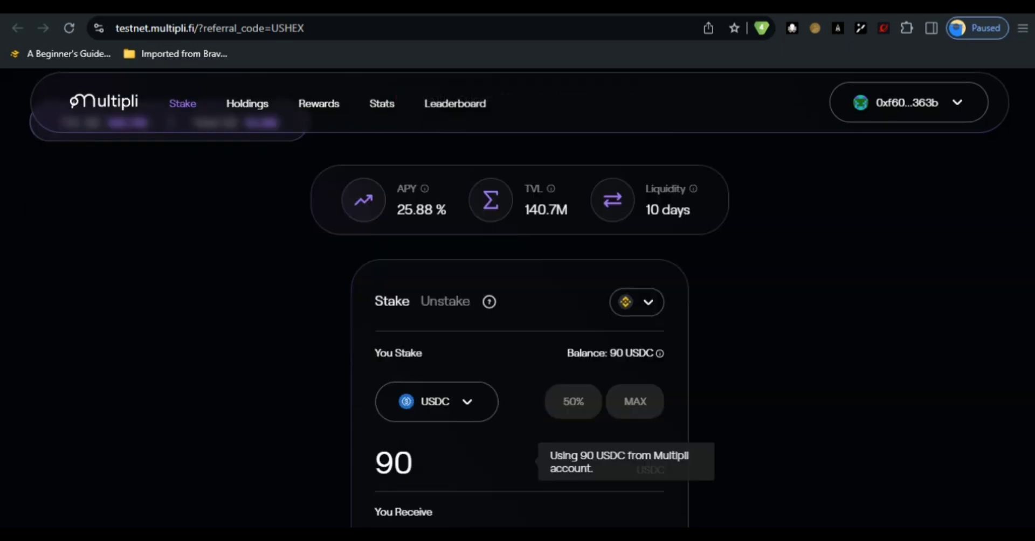
mouse_move(659, 353)
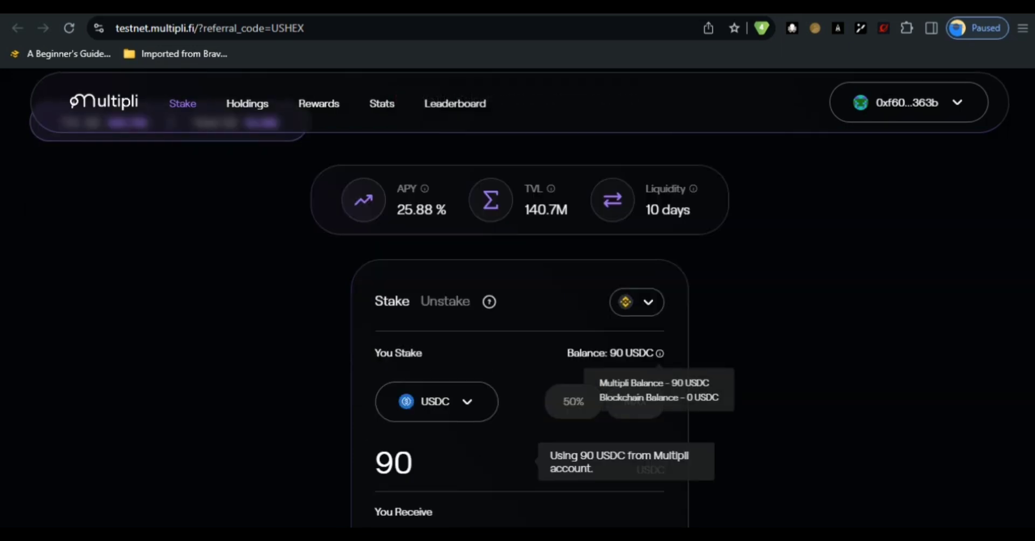
scroll(518, 324, "down", 1)
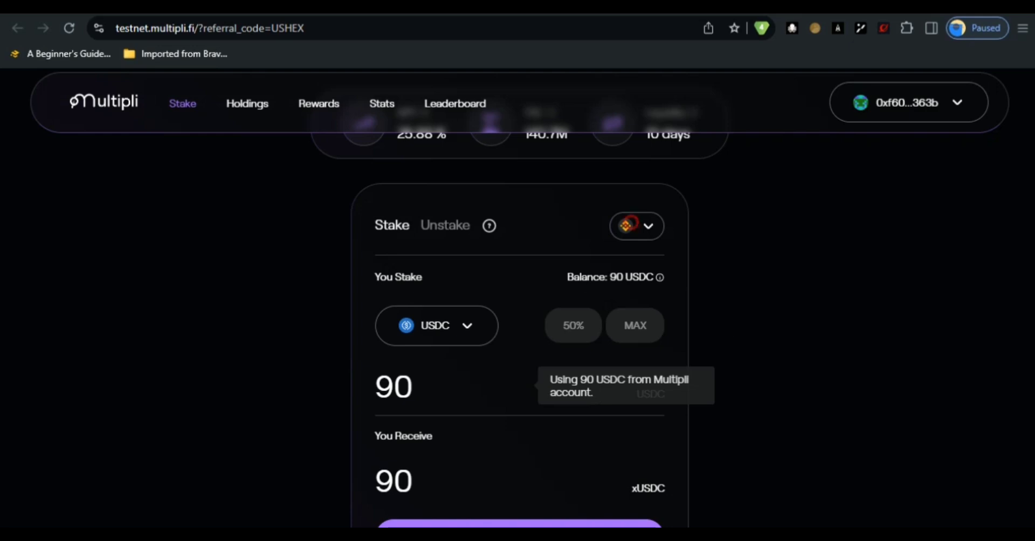
- Switch the staking network to Ethereum, and from there to the network with the brown logo
left_click(637, 226)
left_click(582, 273)
scroll(520, 326, "down", 1)
left_click(637, 150)
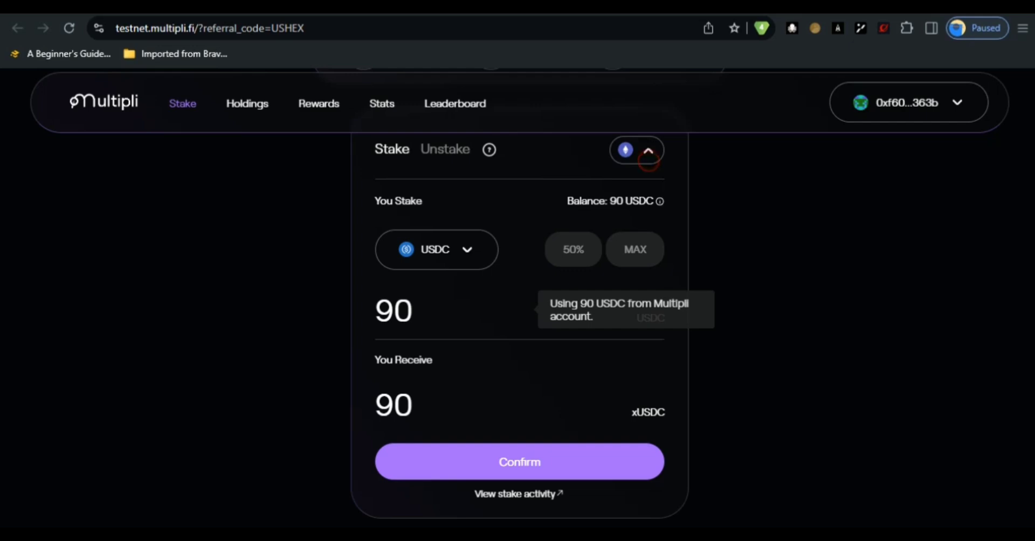
left_click(582, 252)
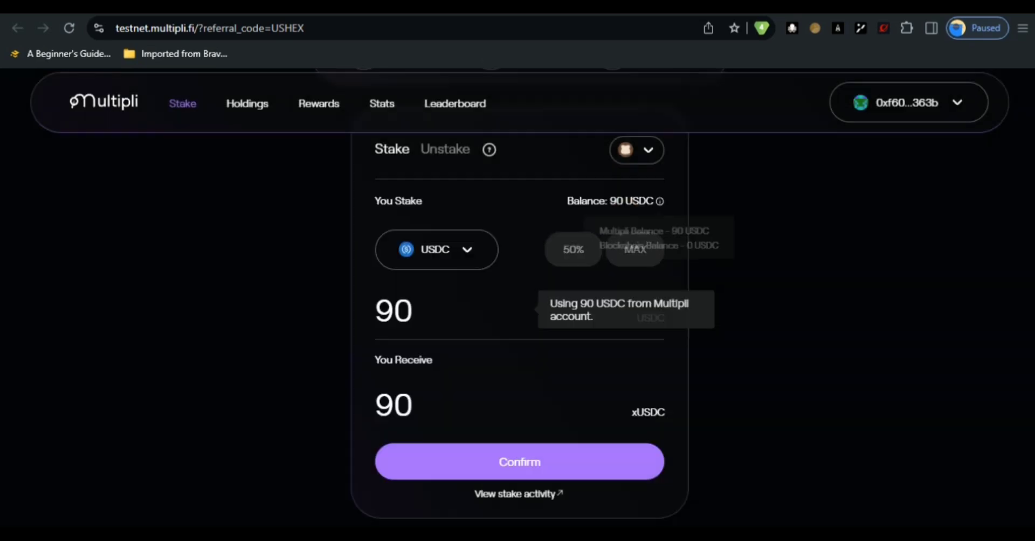
- Compare the USDC balance available for staking on BNB Smart Chain and Sepolia Testnet, and leave BNB Smart Chain selected
scroll(519, 323, "up", 2)
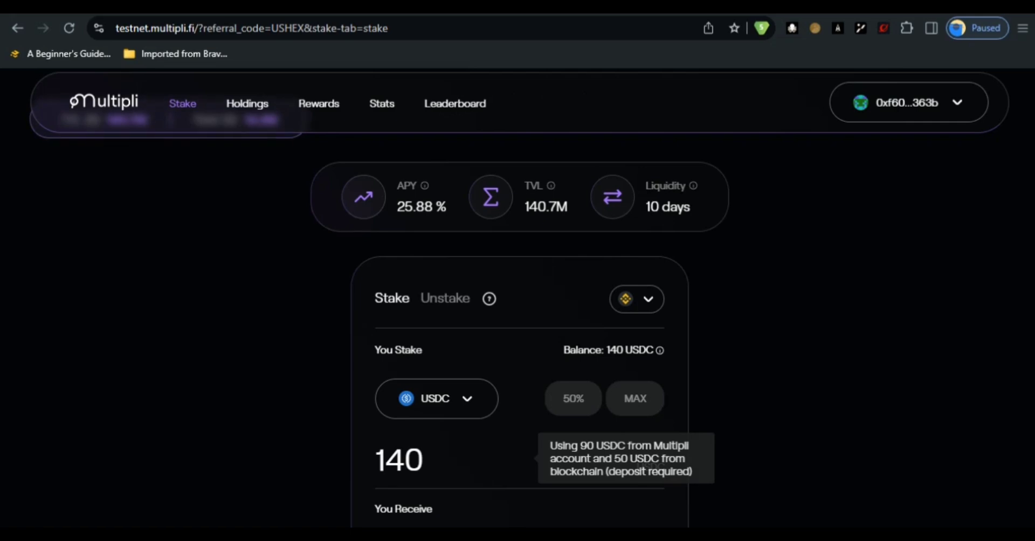
scroll(520, 323, "down", 3)
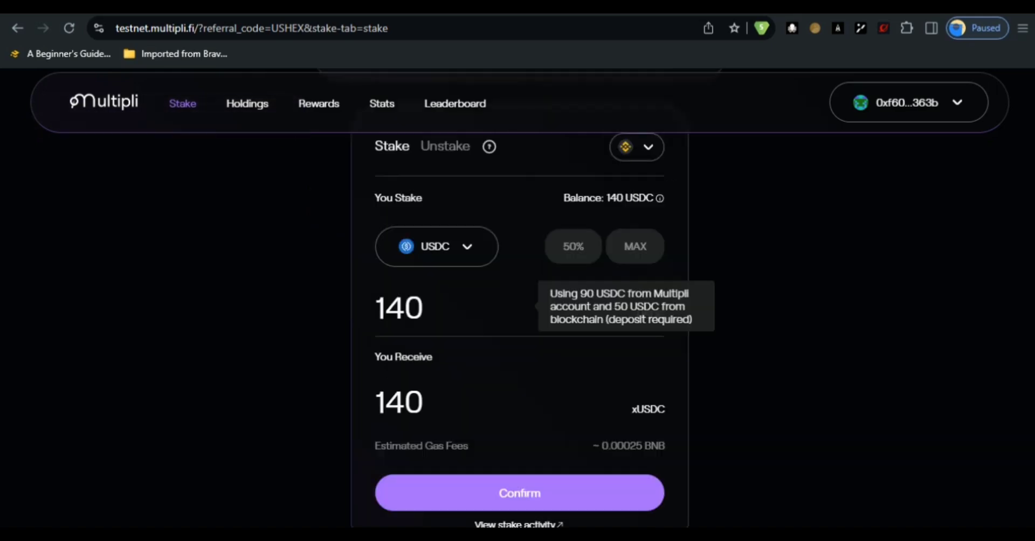
scroll(520, 324, "up", 3)
left_click(637, 299)
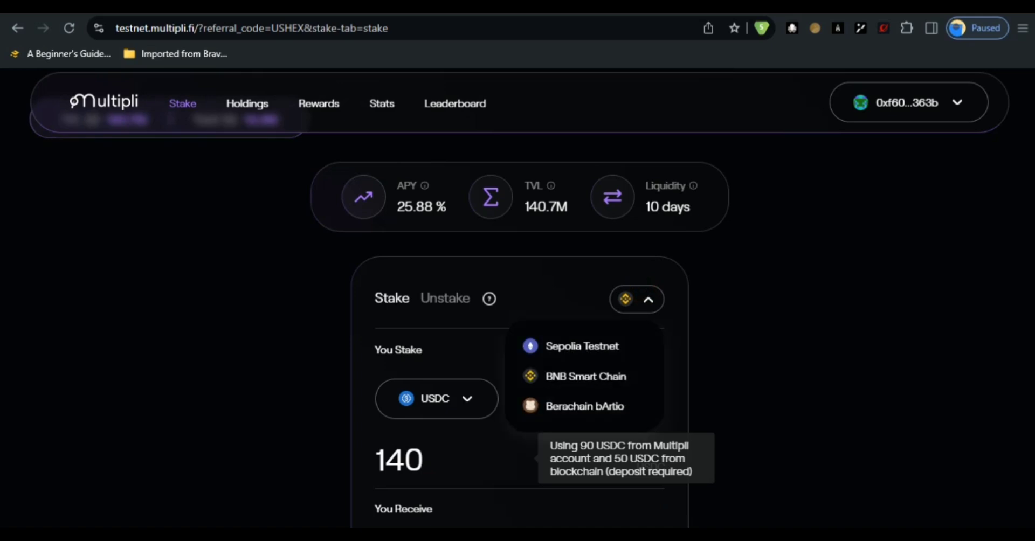
left_click(581, 346)
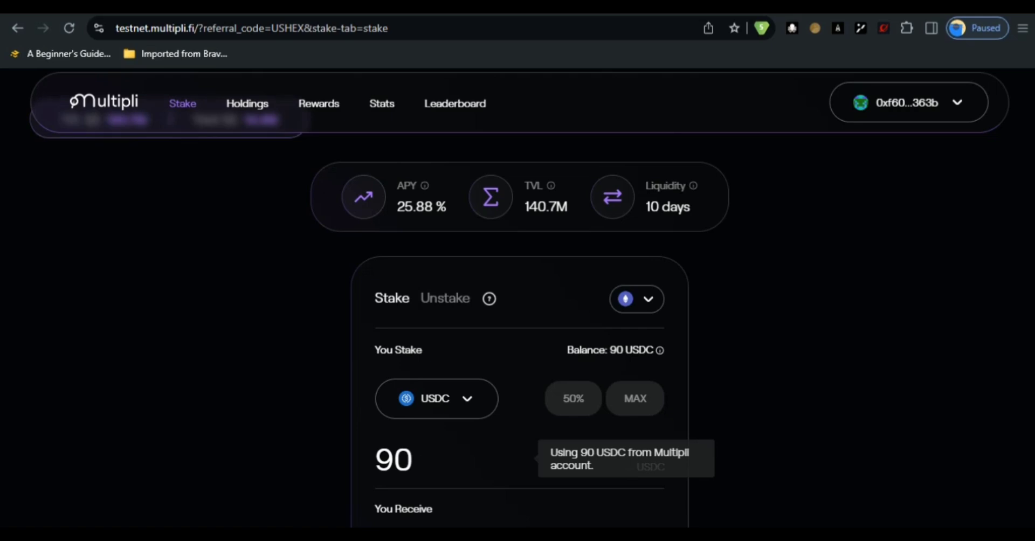
left_click(637, 299)
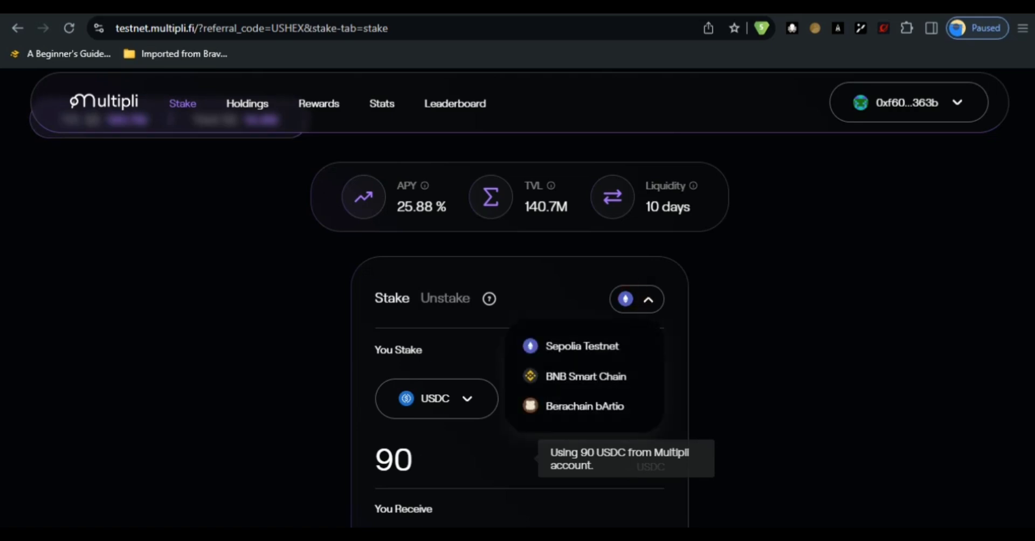
left_click(616, 372)
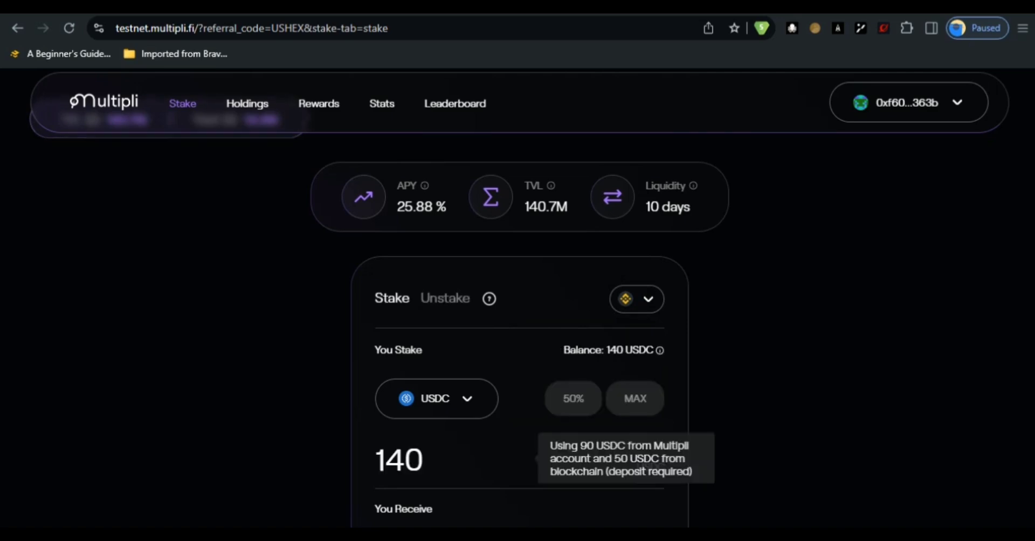
- Set the stake amount to 30 USDC on BNB Smart Chain and confirm the stake
scroll(518, 323, "down", 1)
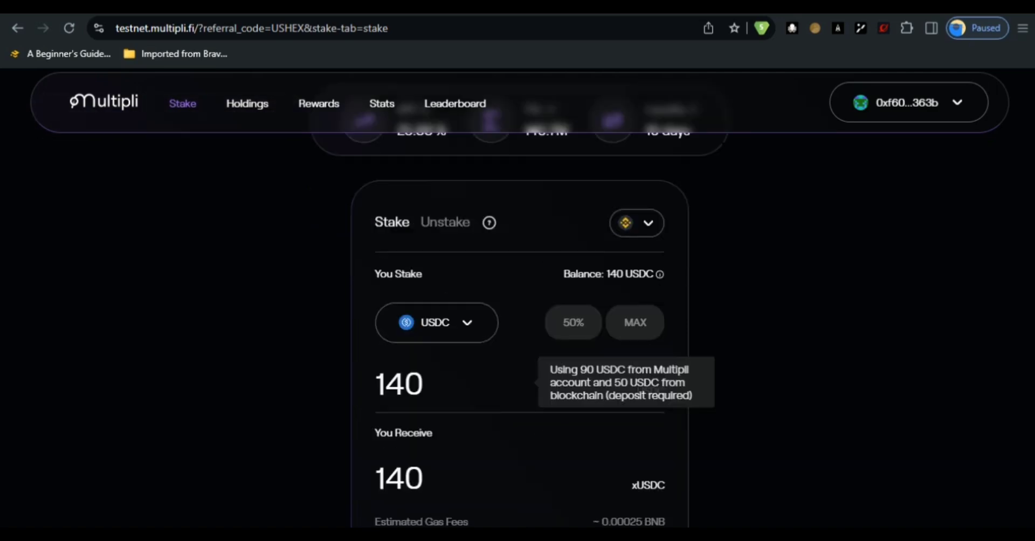
scroll(517, 323, "down", 1)
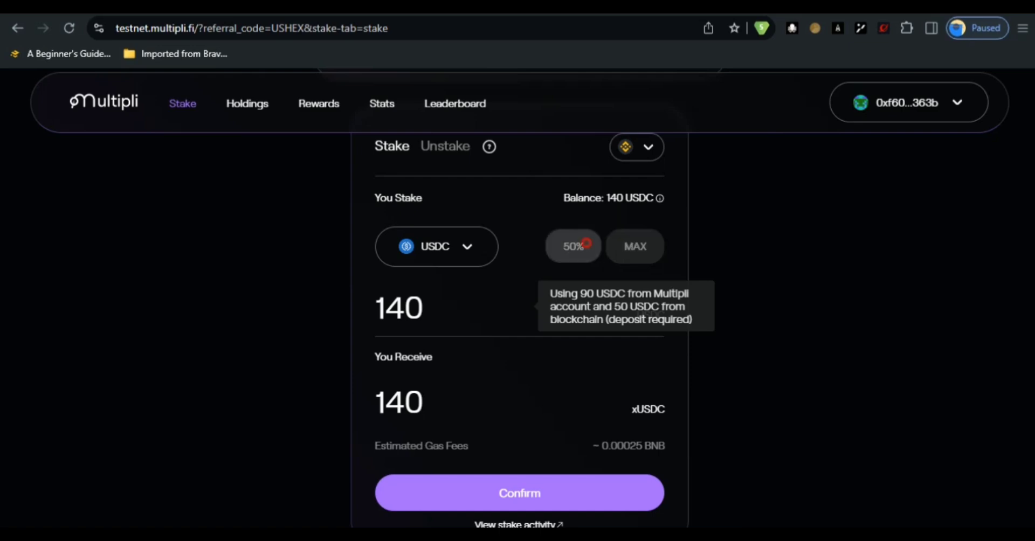
left_click(586, 243)
double_click(458, 308)
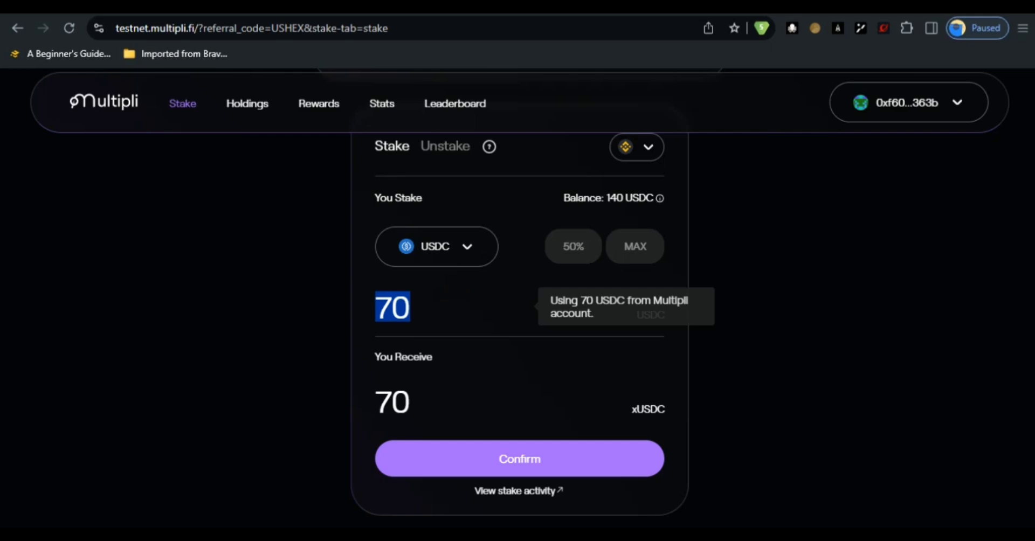
key("BackSpace")
type("30")
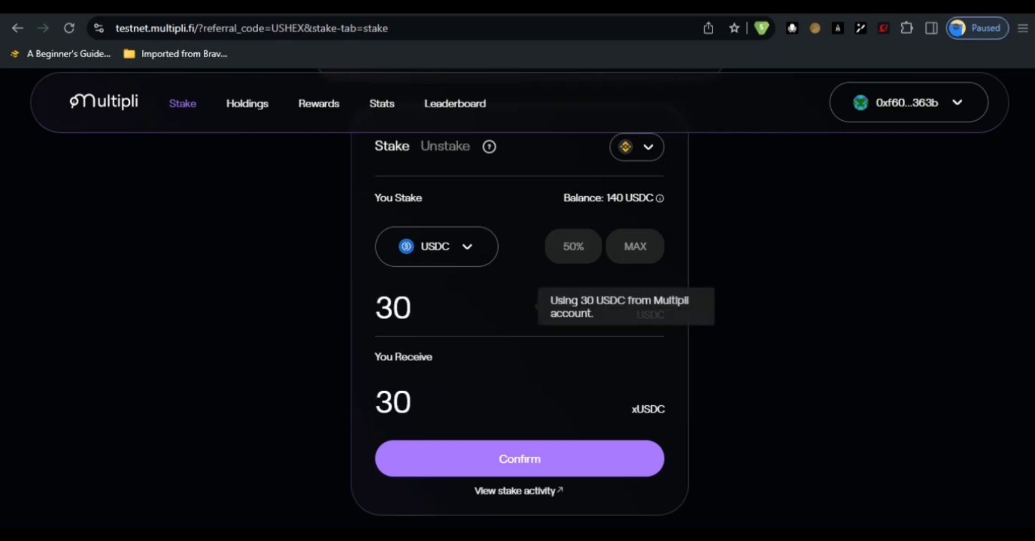
key("Return")
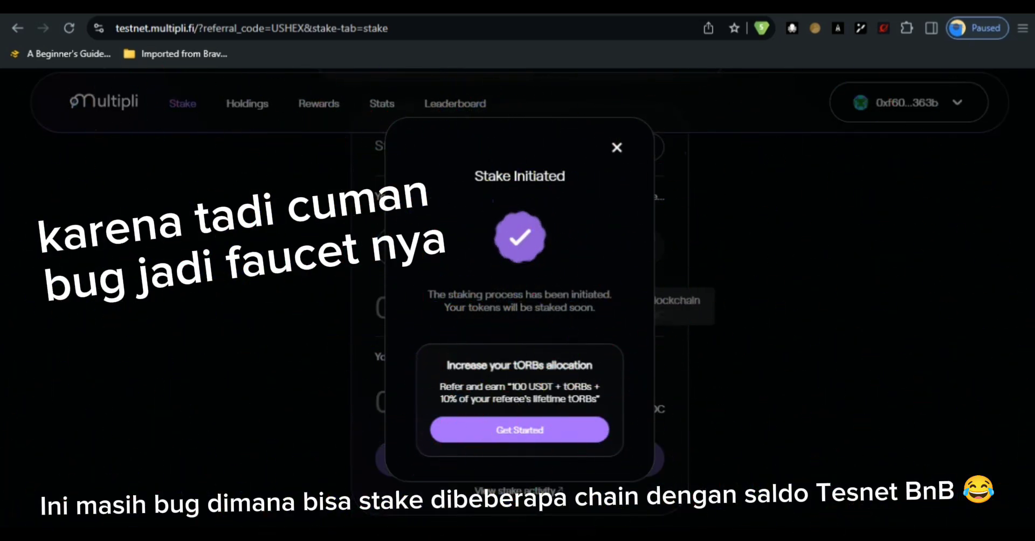
- Review the referral and tORBs rewards, and the wallet and staked assets on the Holdings page
left_click(520, 431)
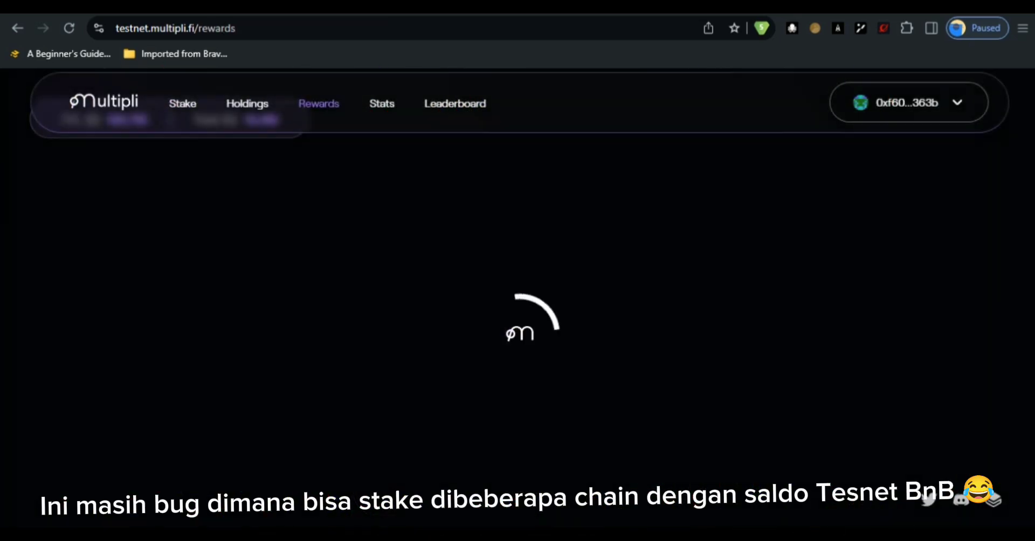
scroll(520, 301, "down", 3)
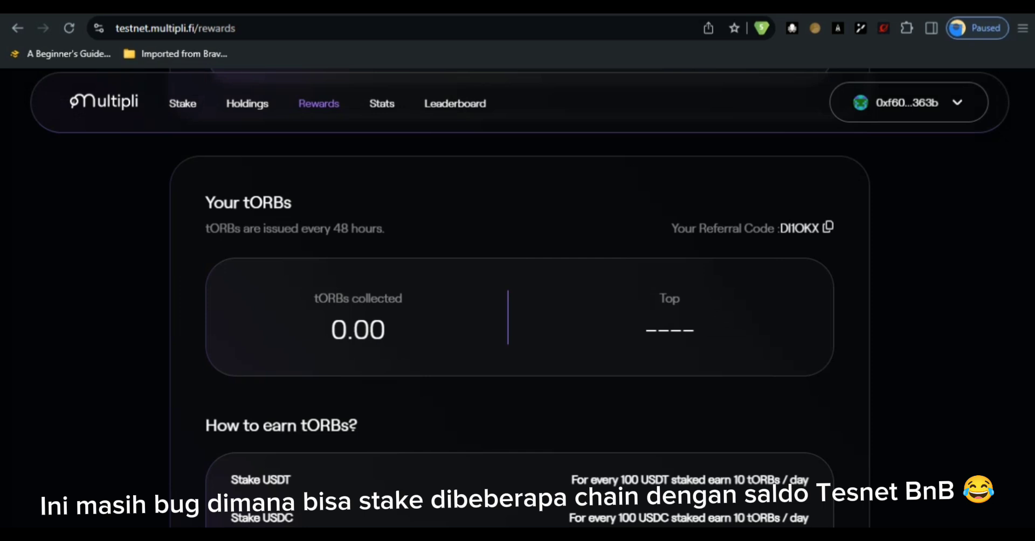
scroll(520, 302, "up", 6)
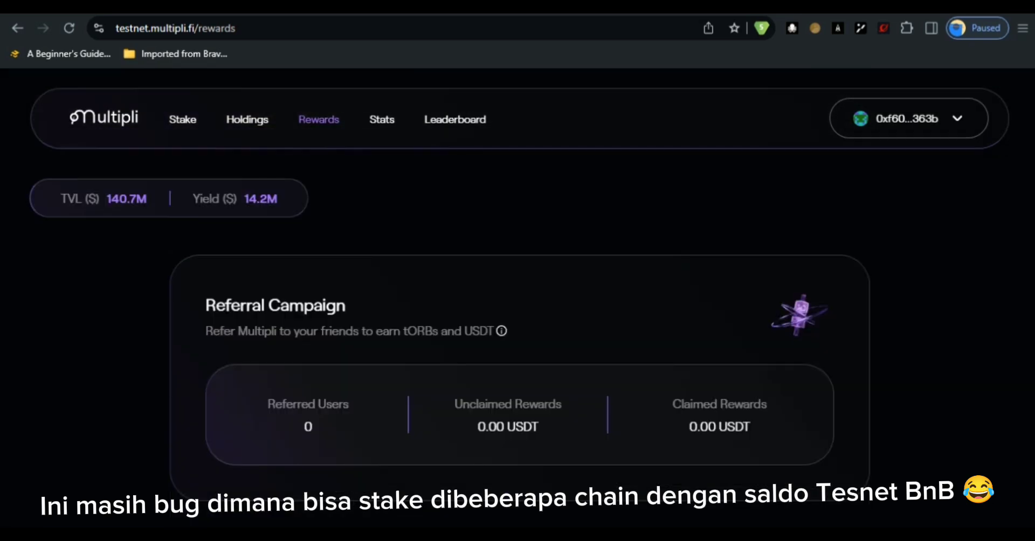
left_click(247, 119)
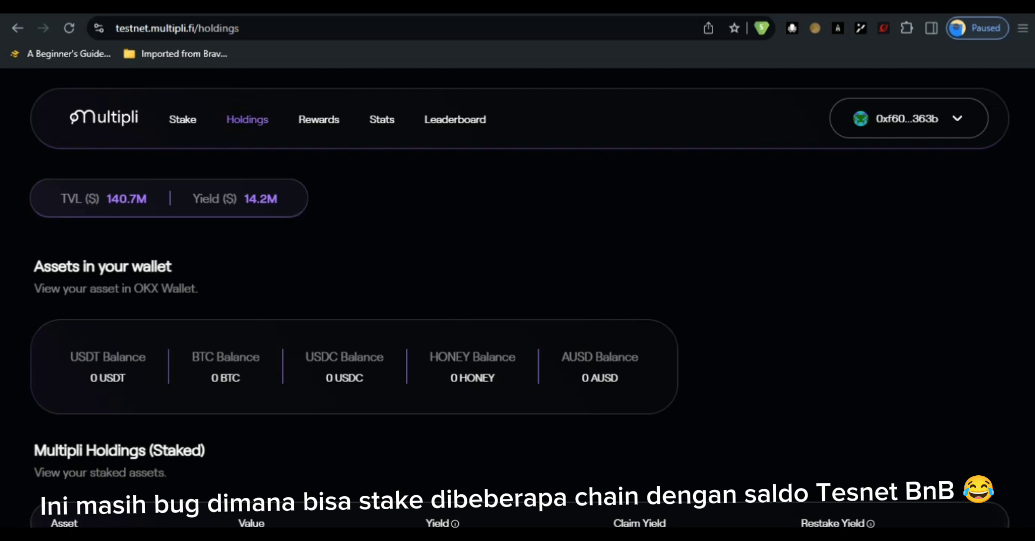
scroll(517, 302, "down", 3)
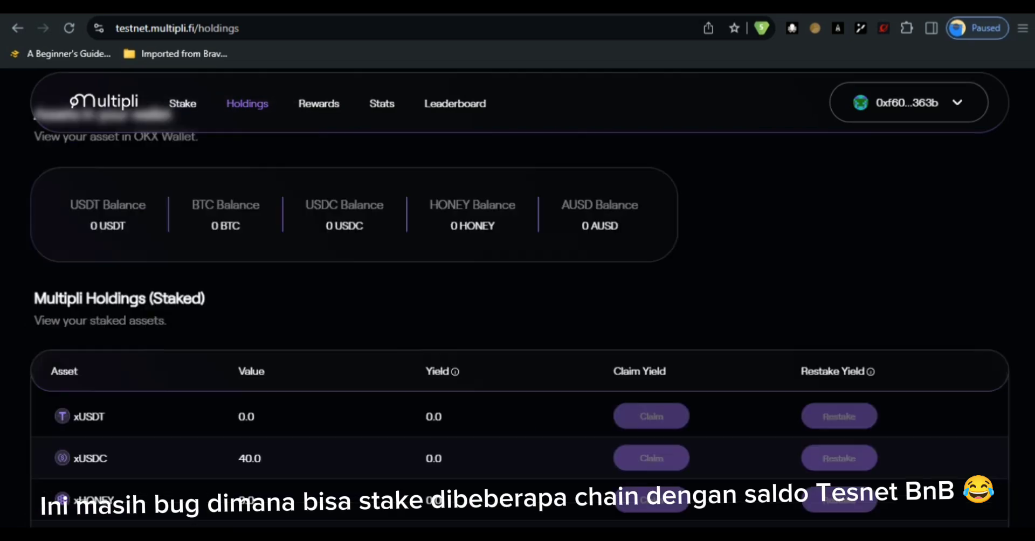
scroll(517, 302, "down", 3)
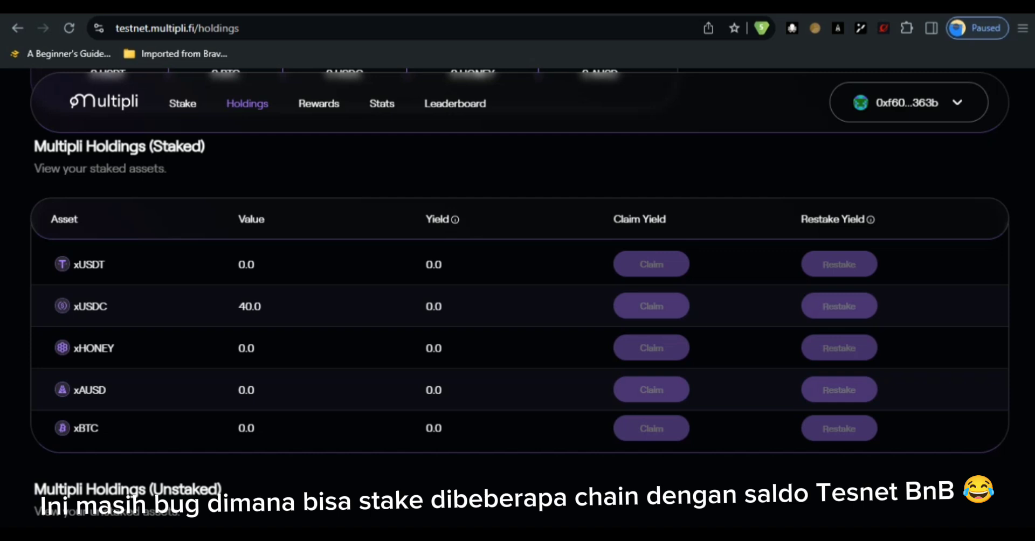
scroll(518, 302, "up", 5)
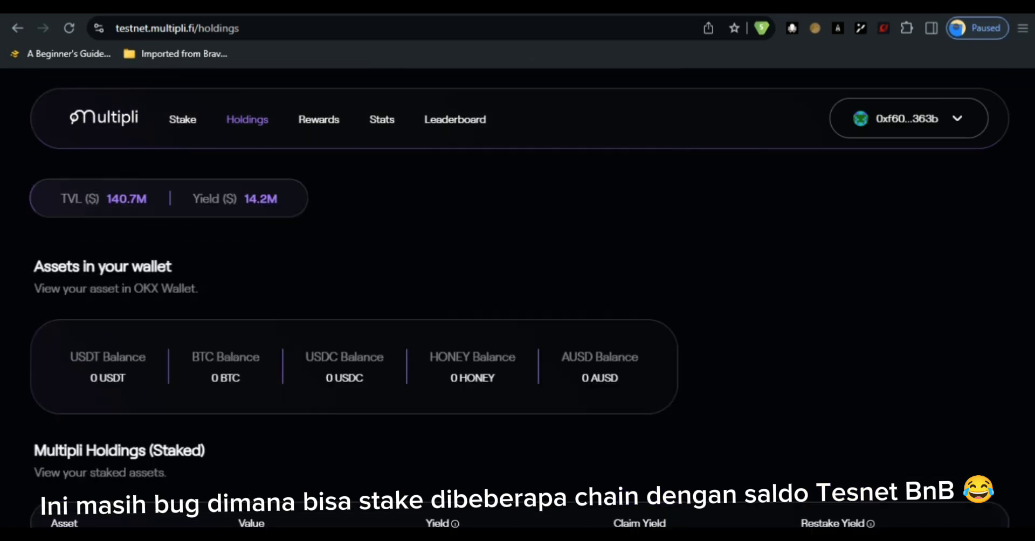
- Stake 25 USDC on Sepolia Testnet and dismiss the stake confirmation
left_click(186, 119)
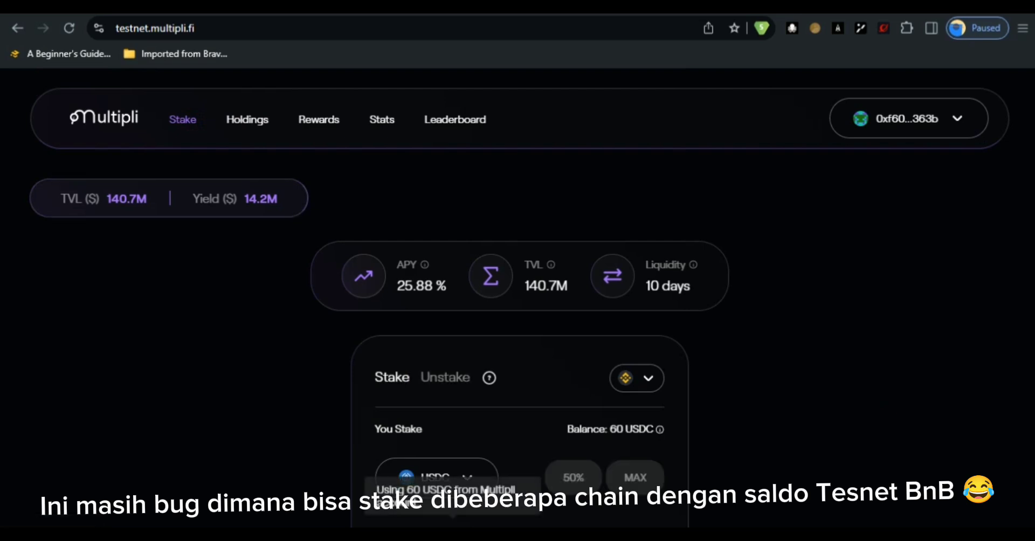
scroll(518, 302, "down", 1)
left_click(637, 303)
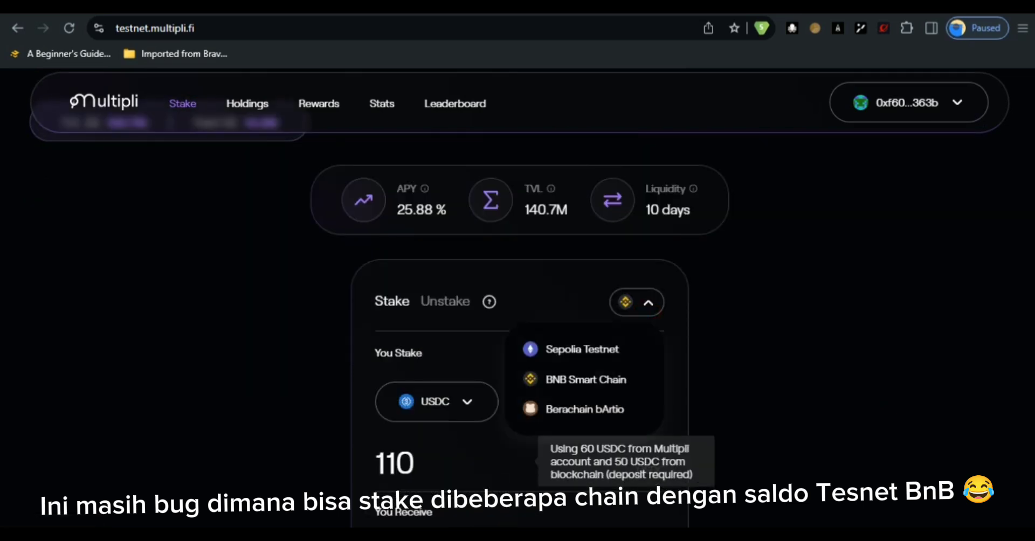
left_click(582, 350)
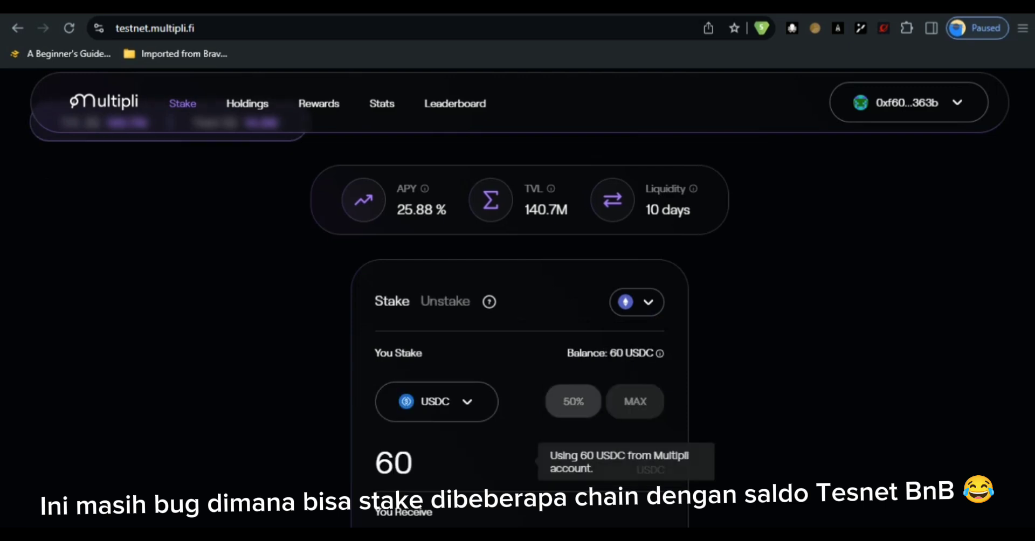
scroll(517, 324, "down", 2)
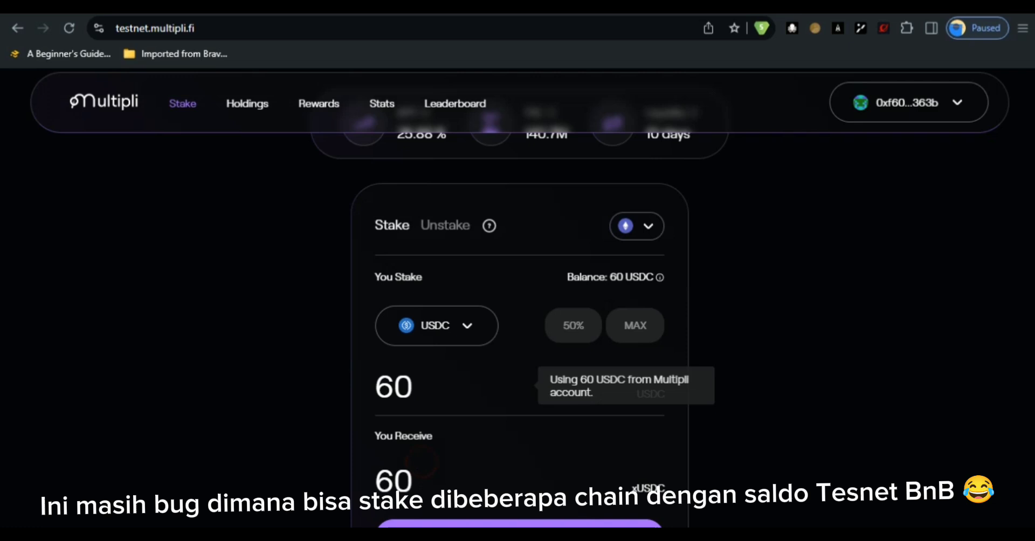
double_click(422, 385)
type("25")
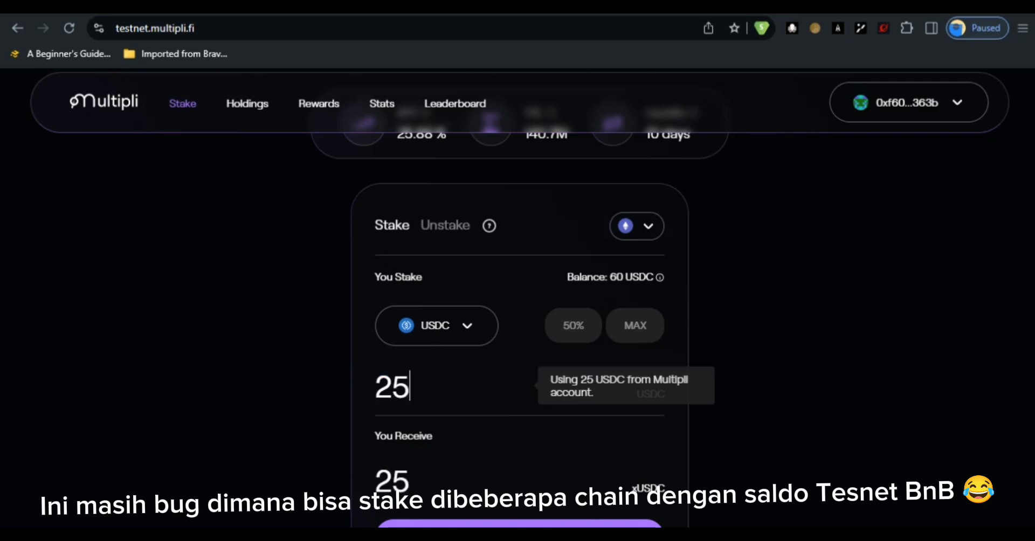
scroll(517, 324, "down", 1)
key("Return")
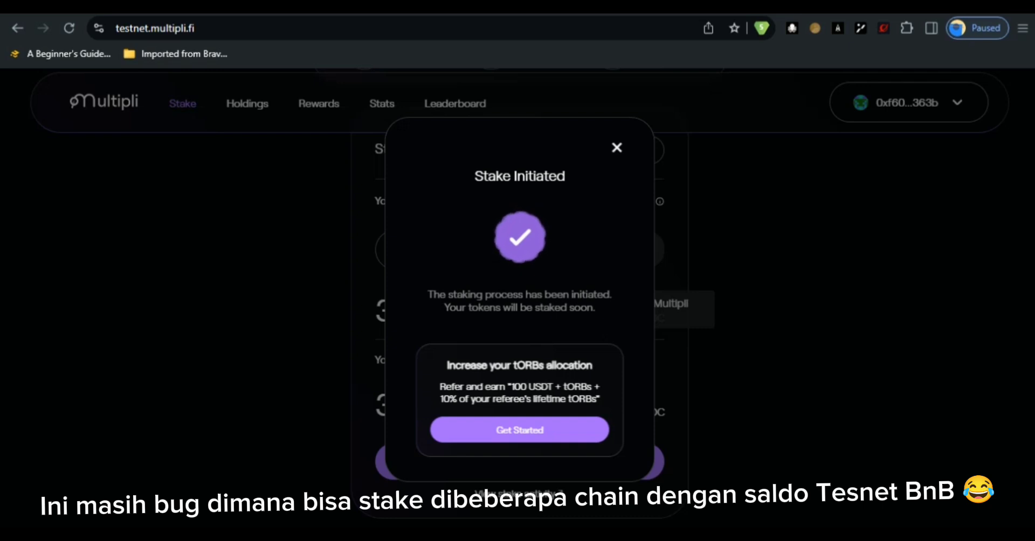
key("Escape")
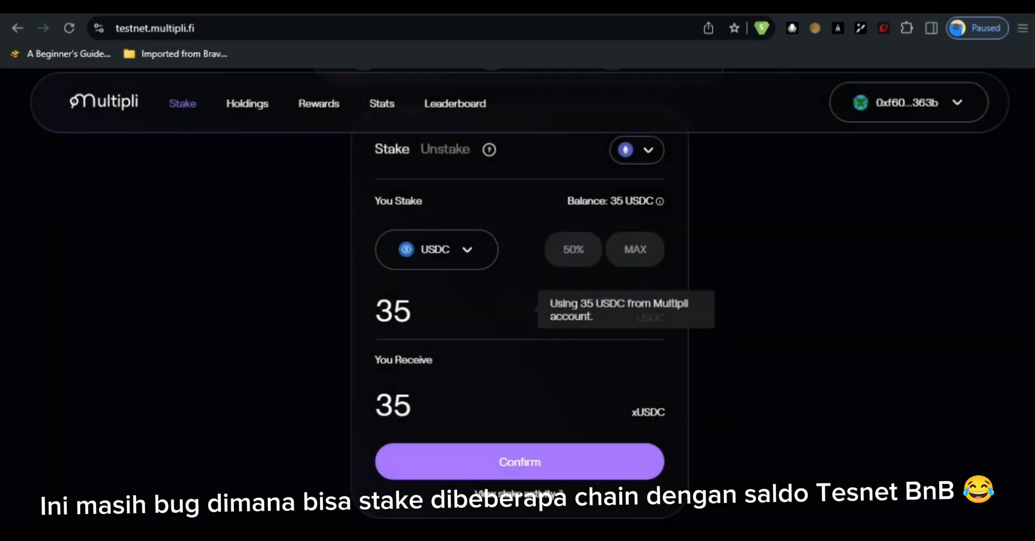
- Switch the staking network to Berachain bArtio and dismiss its free token claim without claiming
left_click(636, 150)
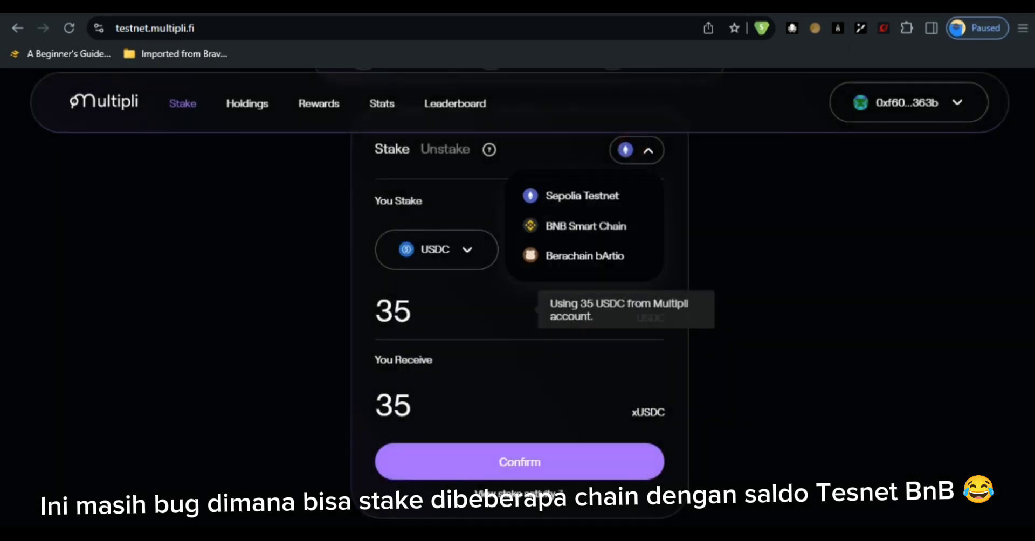
left_click(594, 255)
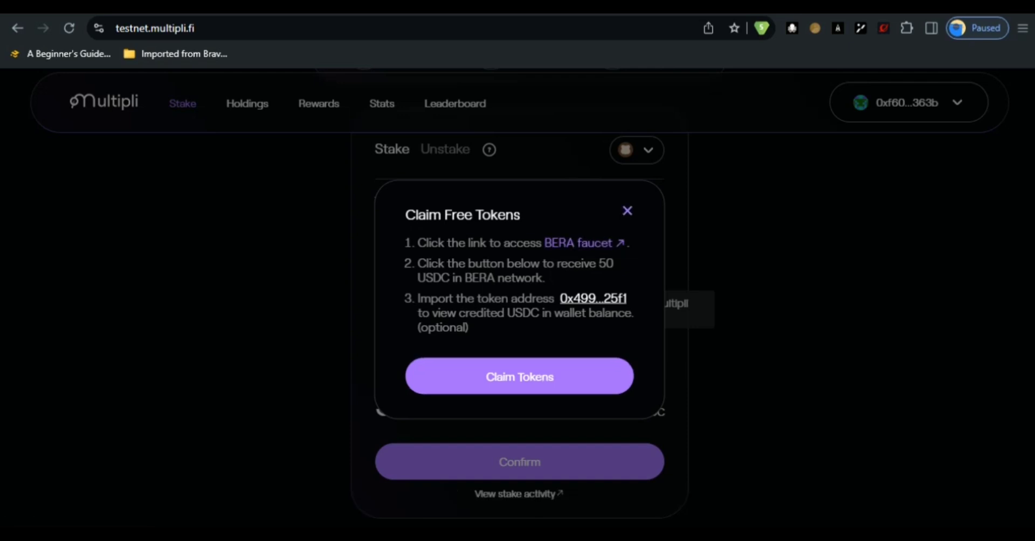
left_click(627, 211)
scroll(518, 301, "down", 1)
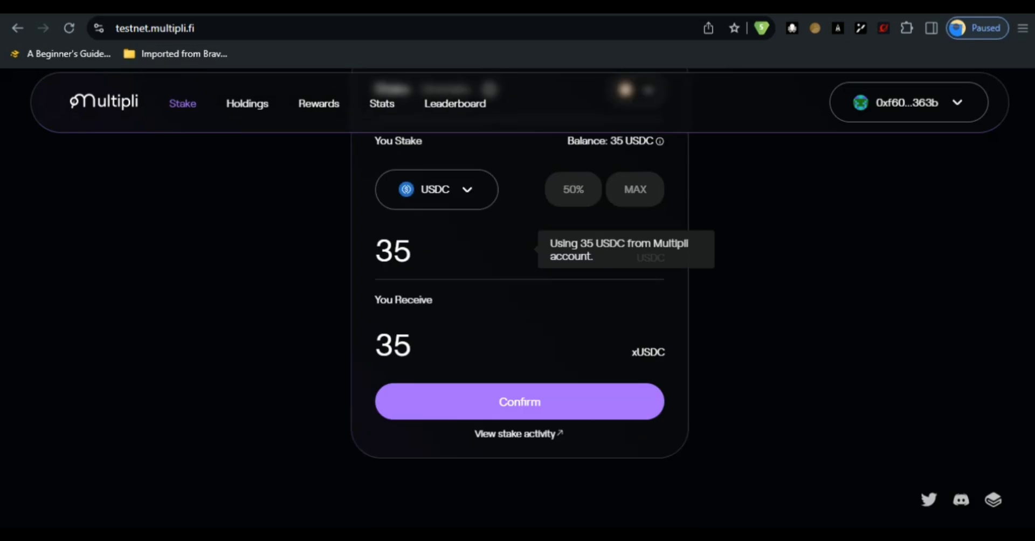
scroll(517, 302, "up", 5)
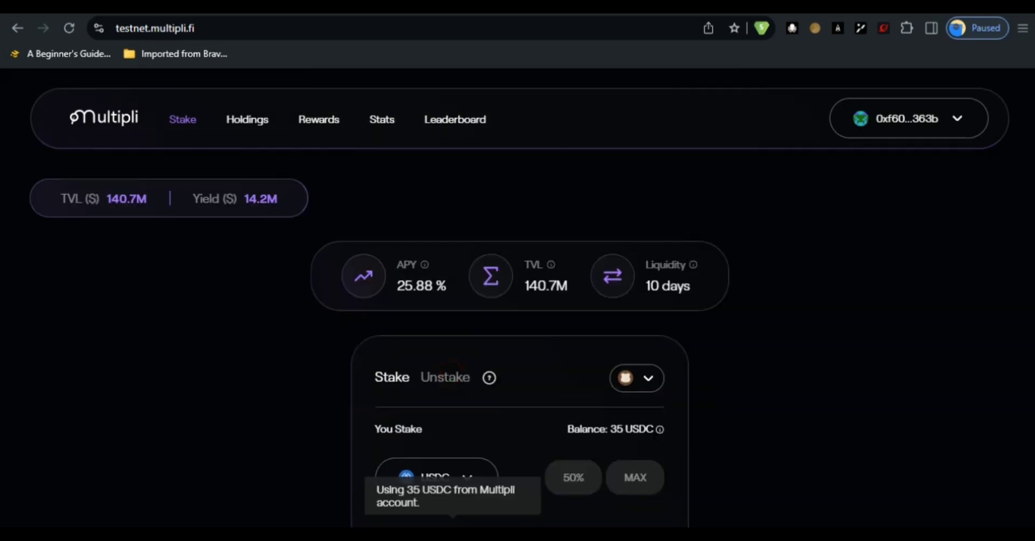
- Look over the Unstake form for xUSDT
left_click(450, 376)
scroll(517, 324, "down", 3)
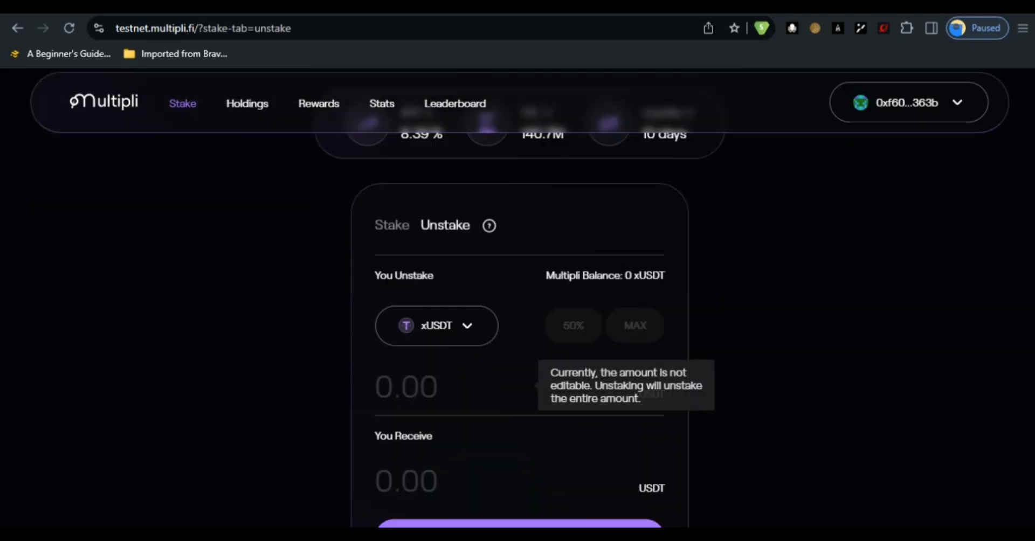
scroll(539, 350, "down", 2)
scroll(539, 350, "up", 3)
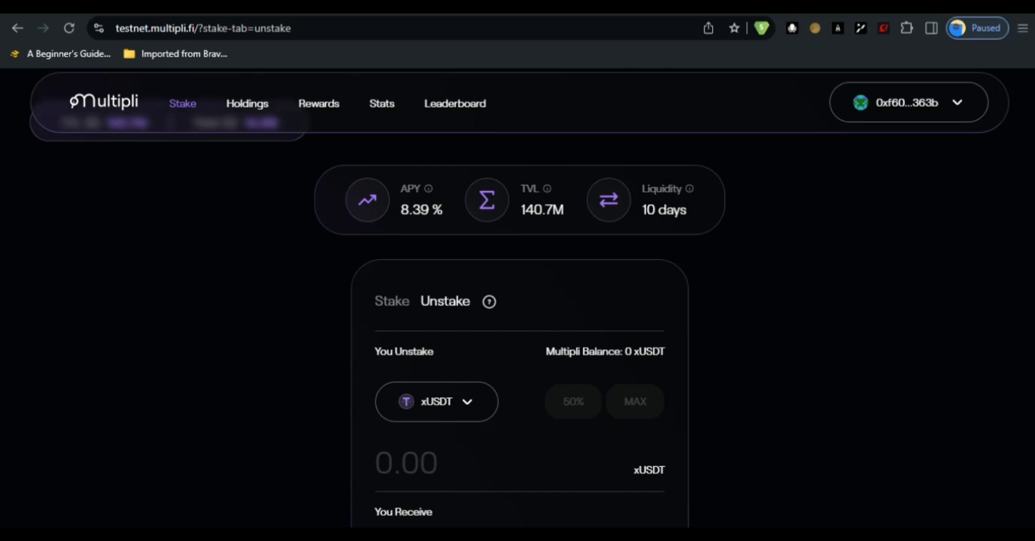
- Return to the Stake form, visit the BNB testnet faucet page, and request the free 50 USDC on the BNB network
left_click(392, 302)
left_click(654, 302)
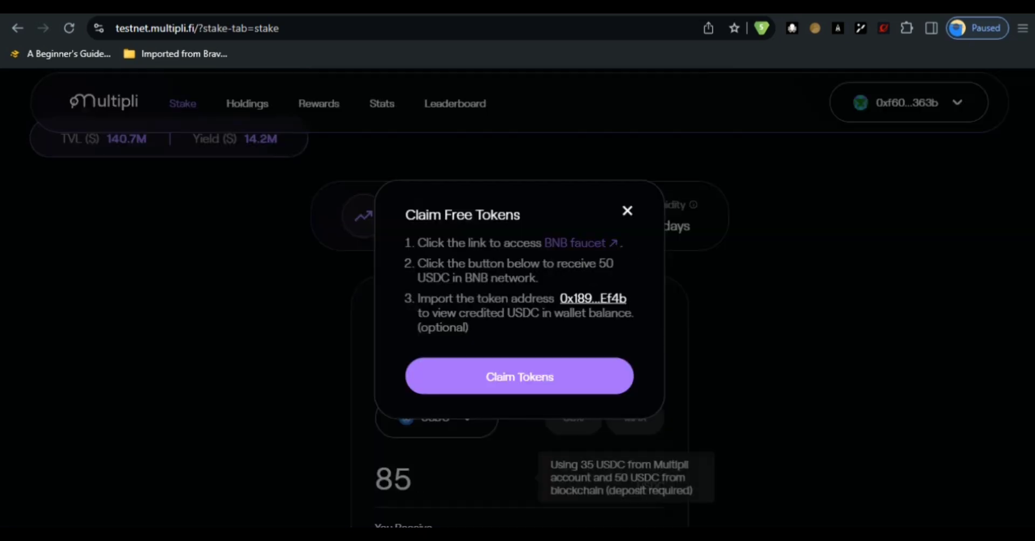
left_click(575, 244)
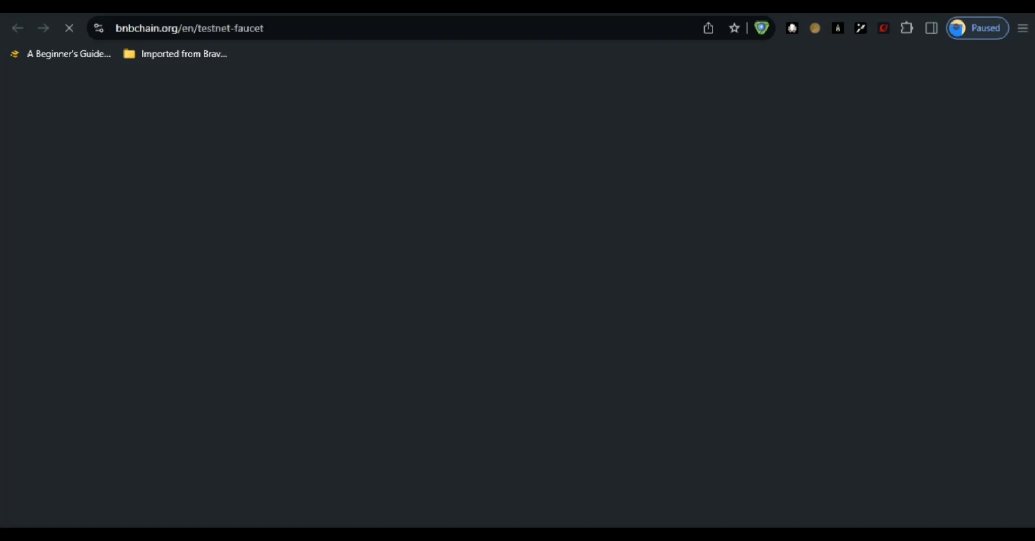
left_click(540, 7)
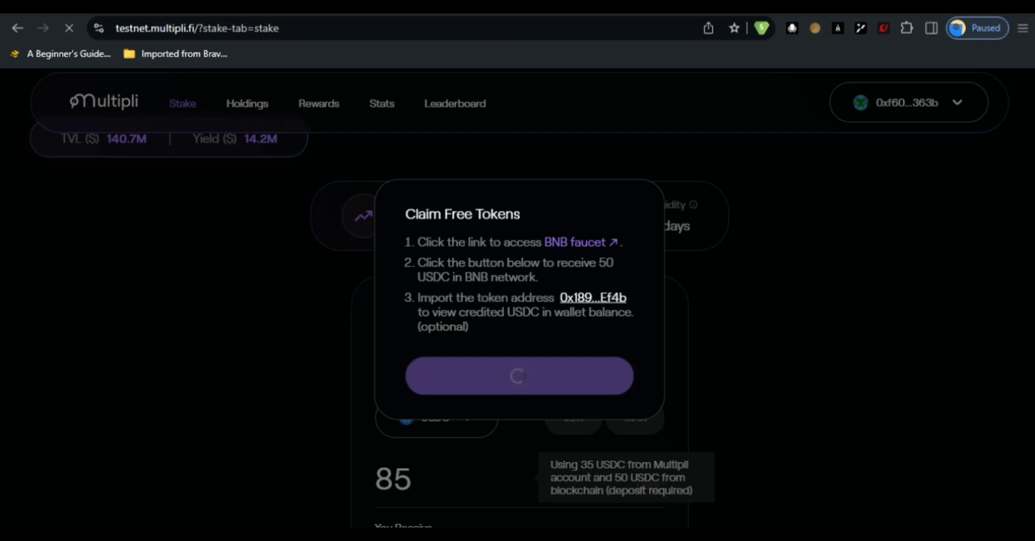
- Check the OKX Wallet extension and dismiss the Claim Free Tokens dialog
left_click(907, 28)
scroll(755, 242, "down", 4)
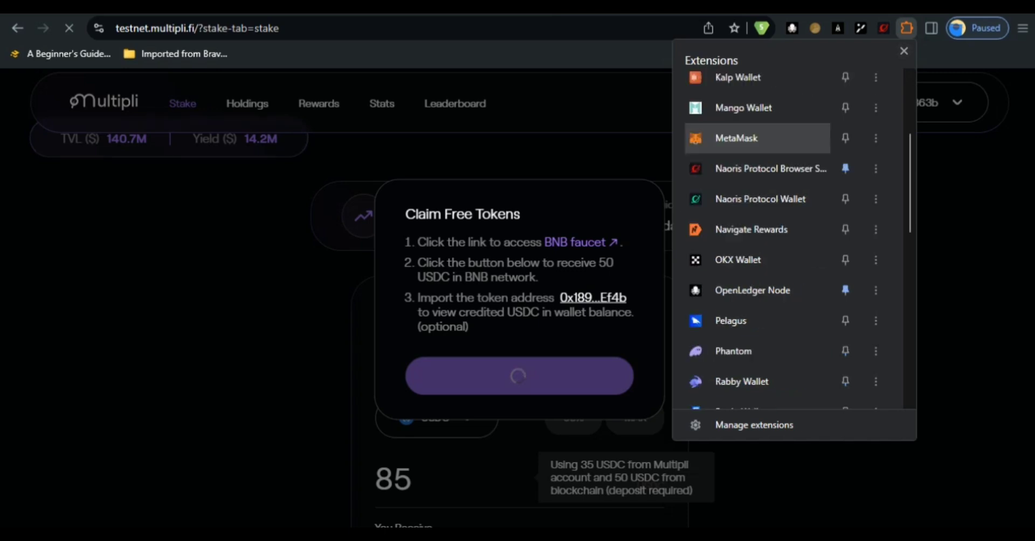
left_click(907, 28)
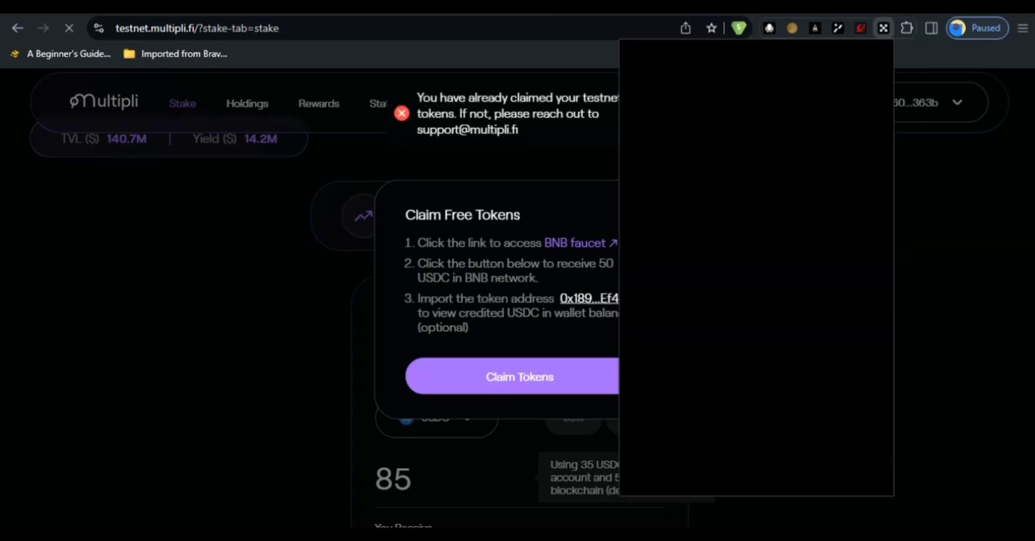
left_click(627, 211)
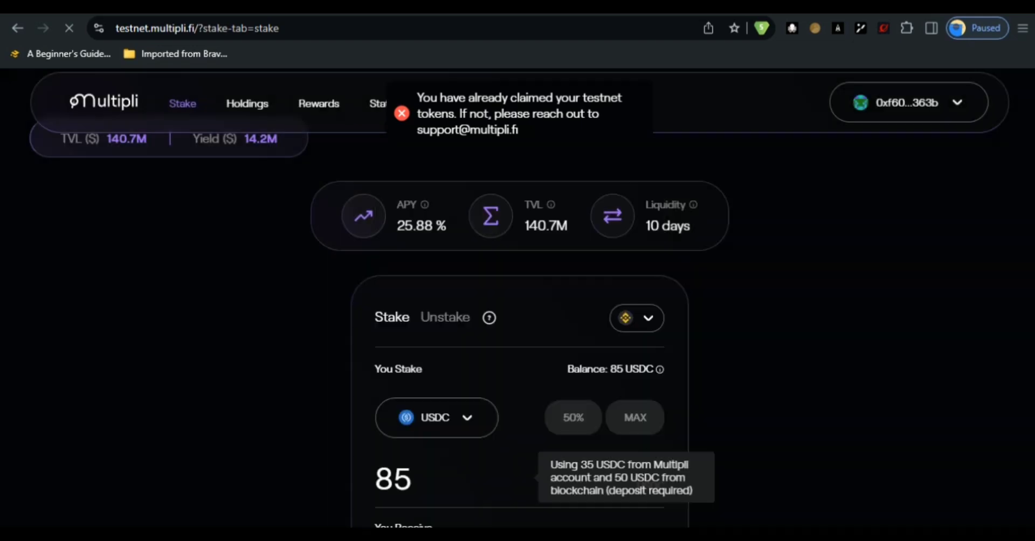
- Switch to the Unstake form, select xUSDC, and try to apply the maximum amount
left_click(445, 318)
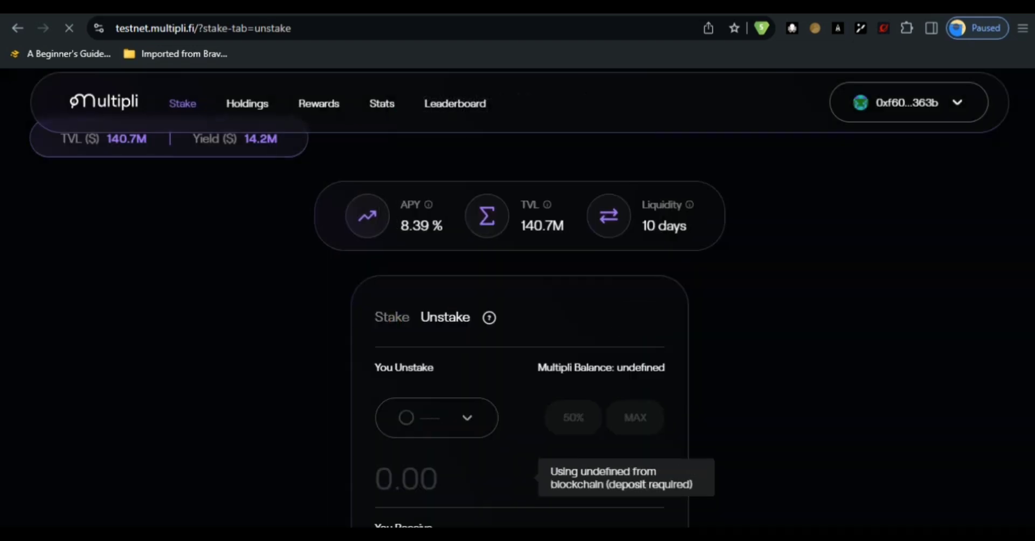
scroll(445, 317, "down", 1)
scroll(620, 334, "down", 1)
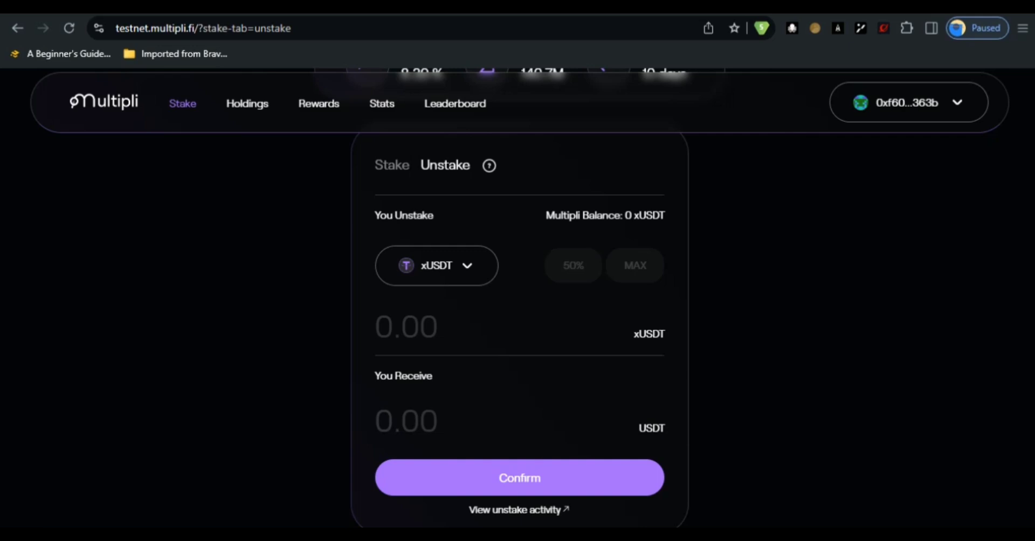
scroll(518, 324, "down", 1)
scroll(518, 323, "up", 2)
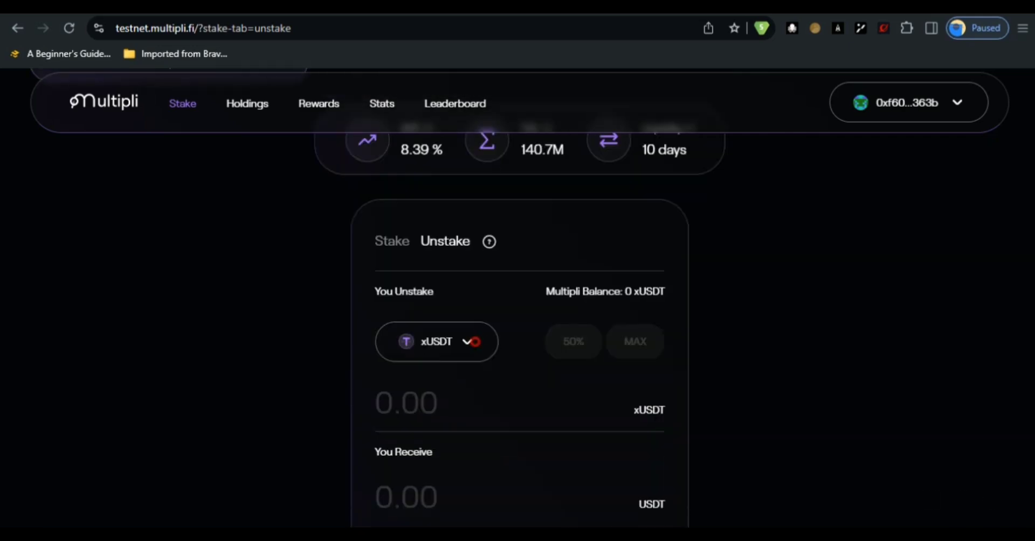
left_click(474, 342)
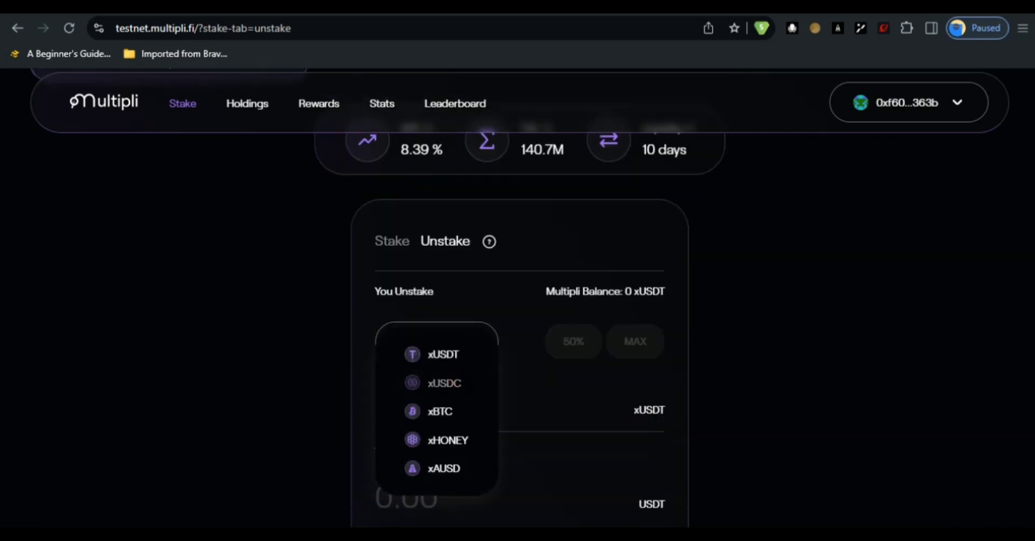
left_click(445, 383)
left_click(635, 342)
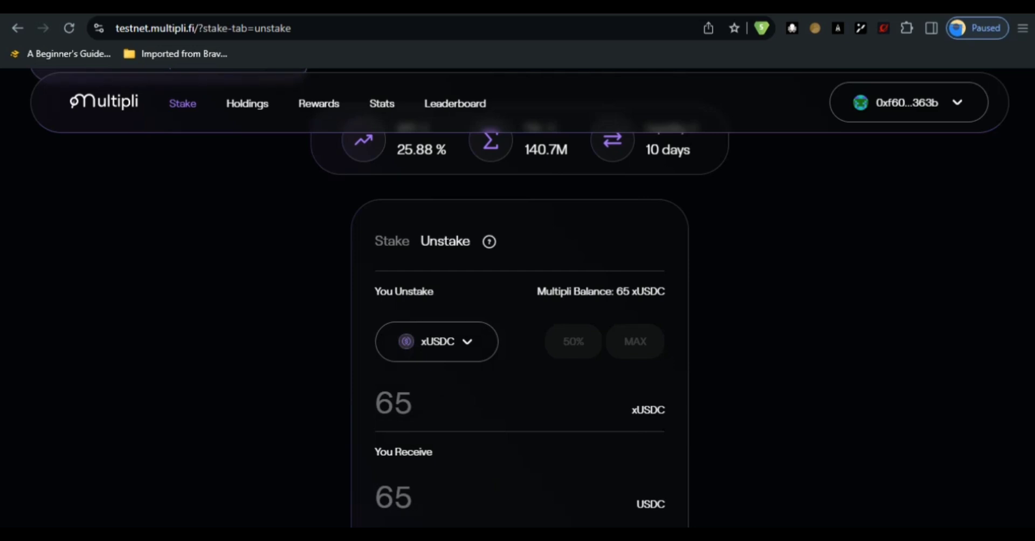
- Examine the xUSDC unstake amounts and the note on whether the amount can be edited
scroll(517, 324, "down", 2)
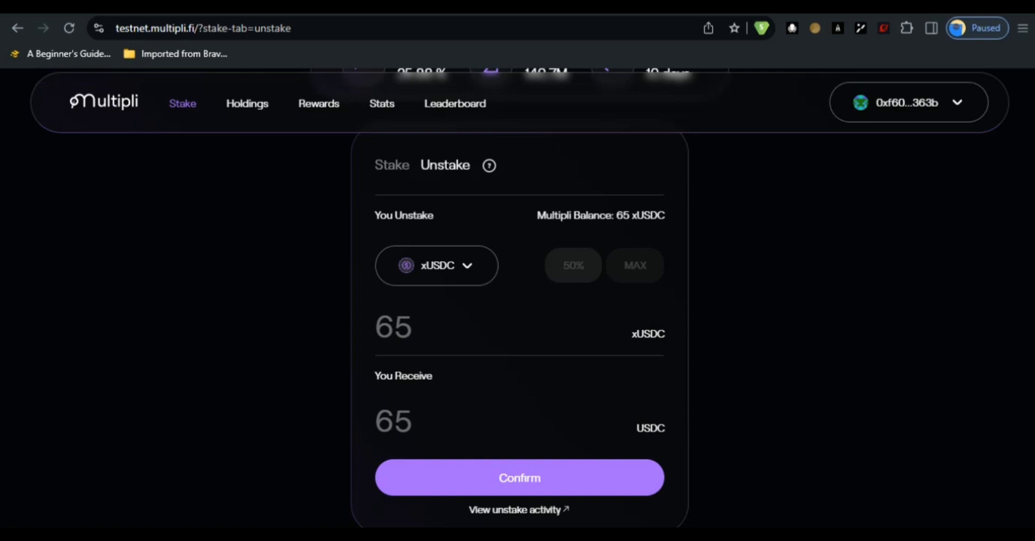
mouse_move(397, 323)
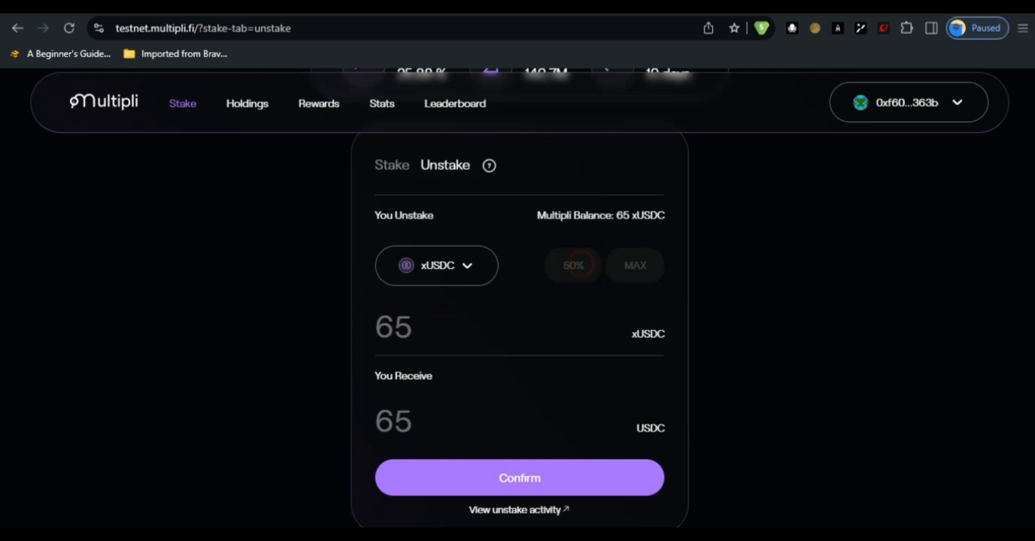
mouse_move(528, 326)
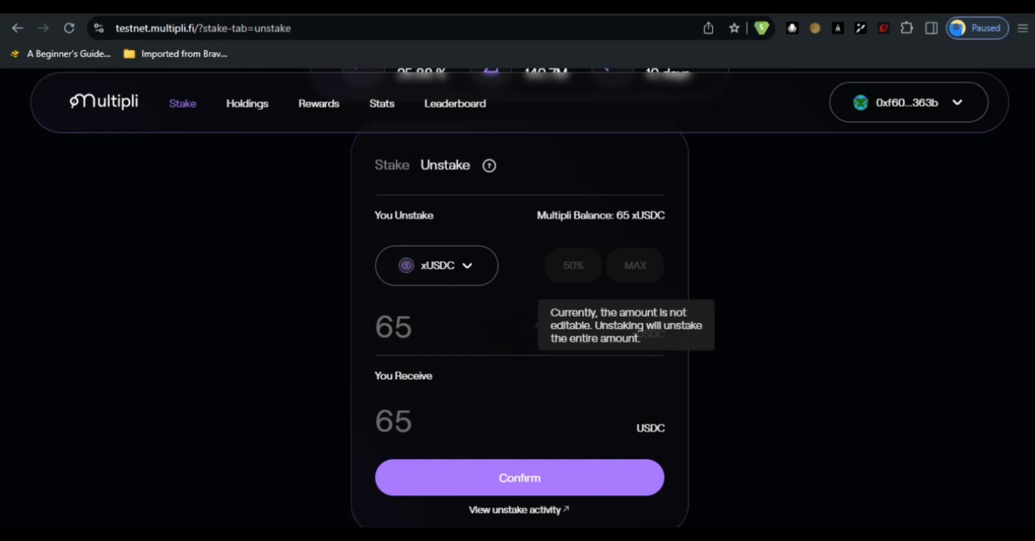
scroll(534, 327, "down", 2)
scroll(534, 326, "up", 5)
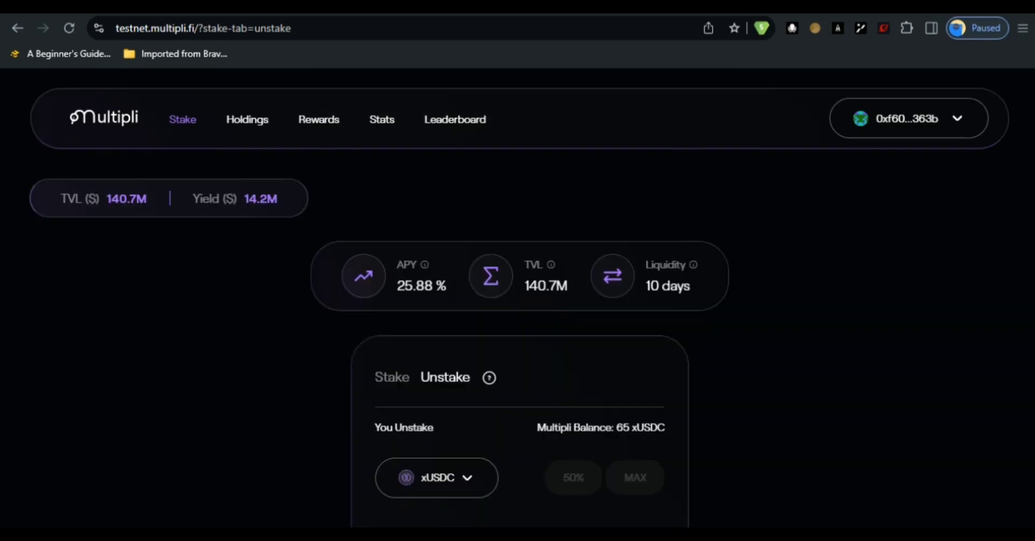
- Return to the Stake form, review the referral and tORB earning rules on the Rewards page, and open Holdings
left_click(402, 376)
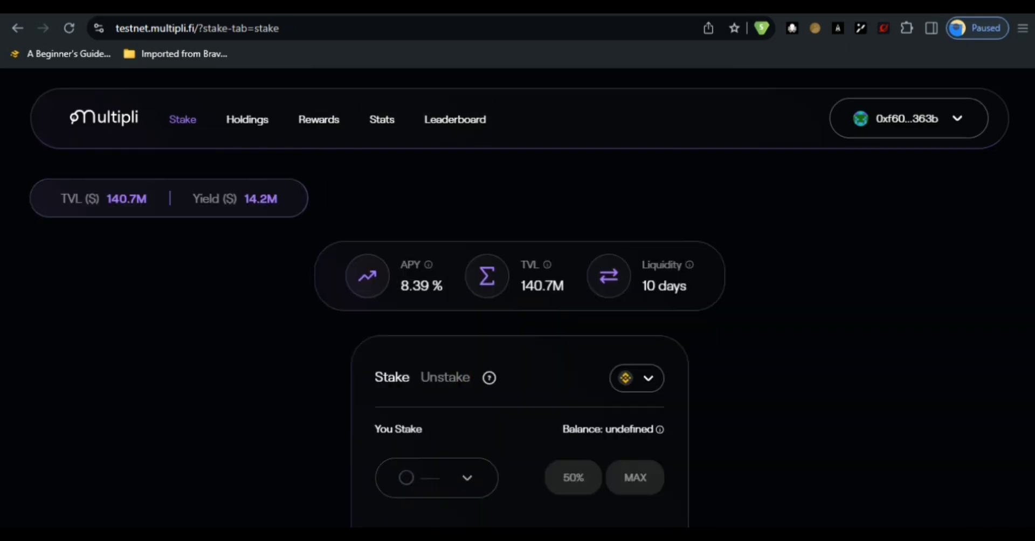
left_click(317, 119)
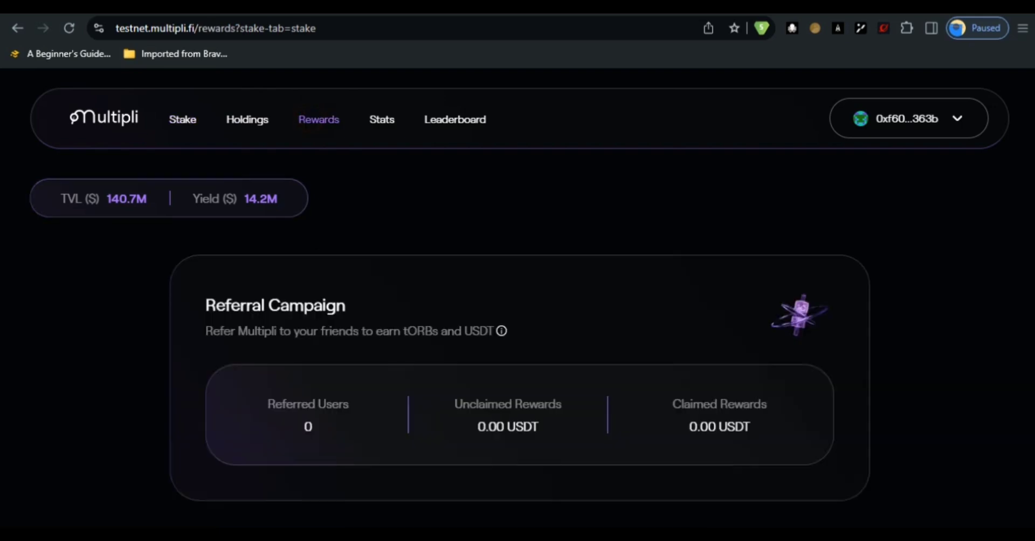
scroll(517, 324, "down", 6)
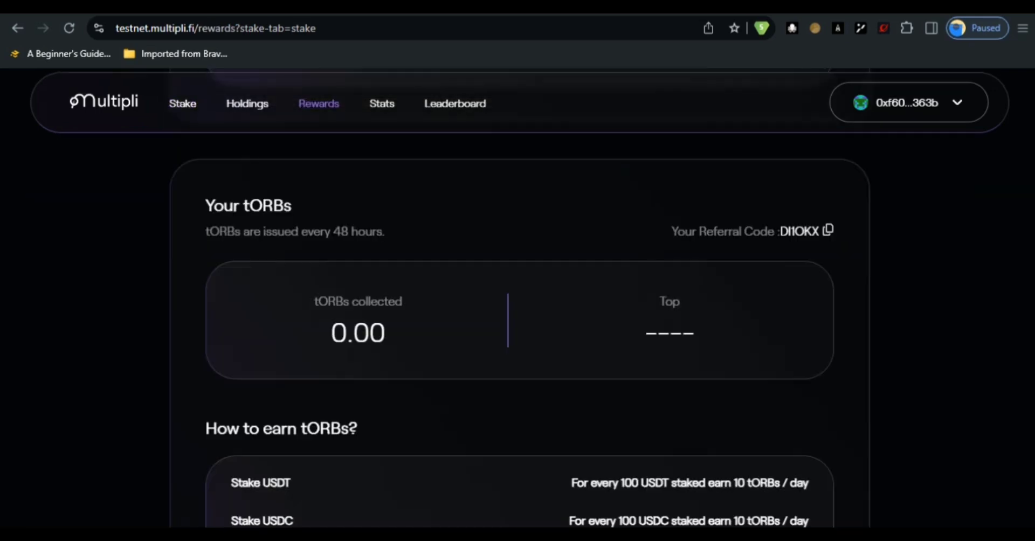
scroll(517, 324, "down", 4)
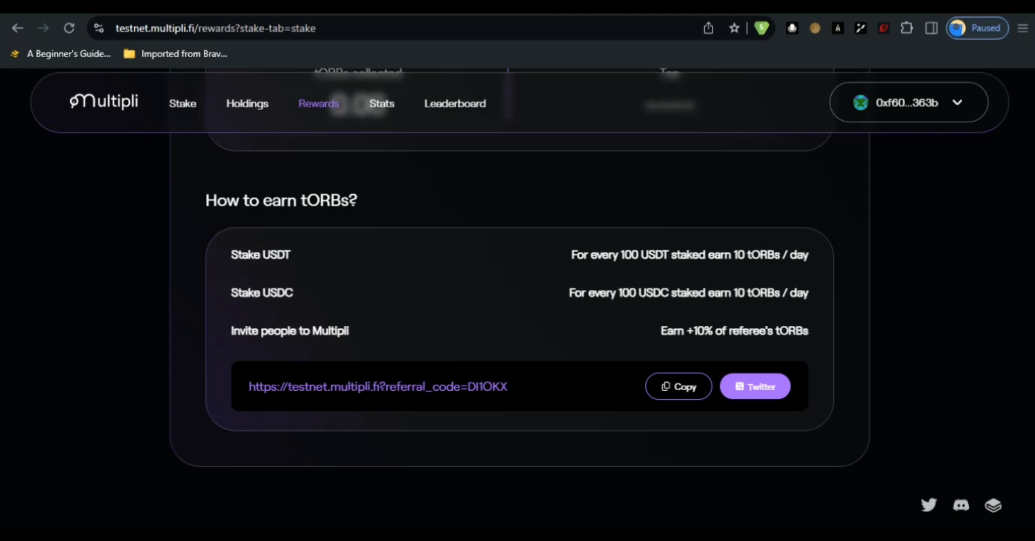
scroll(518, 302, "up", 10)
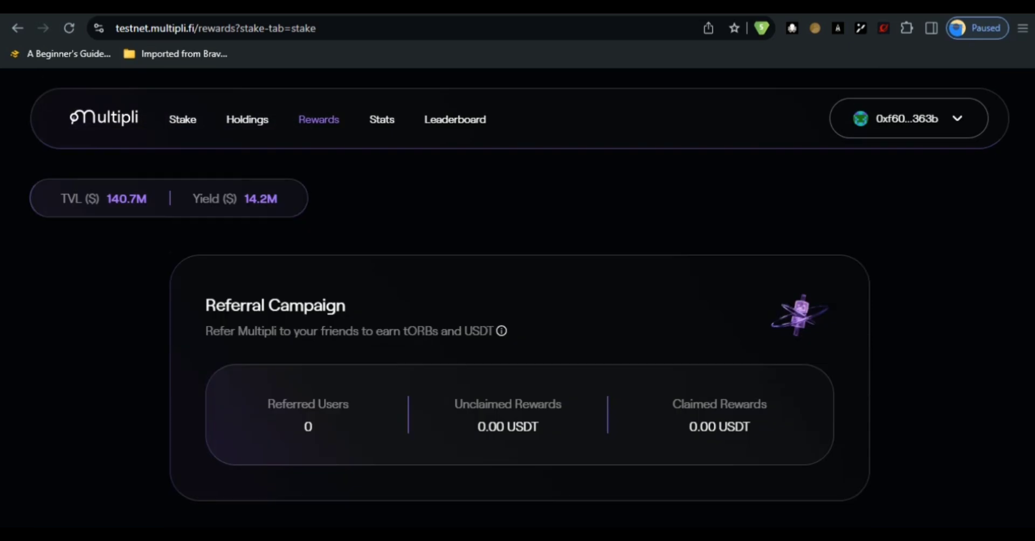
left_click(247, 119)
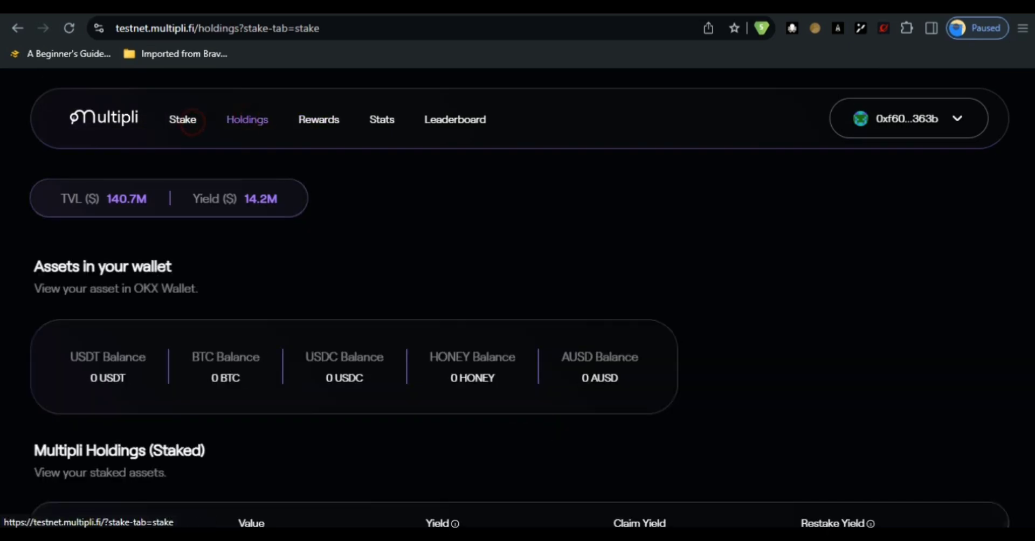
- Go back to the Stake form and set the BNB network stake to 50% of the balance, 42.5 USDC
left_click(182, 119)
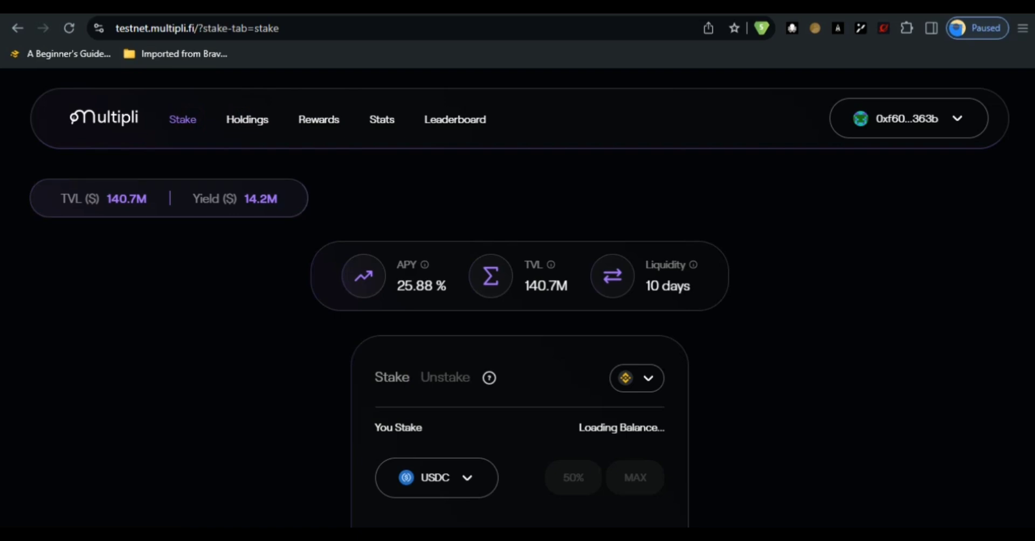
scroll(518, 301, "down", 2)
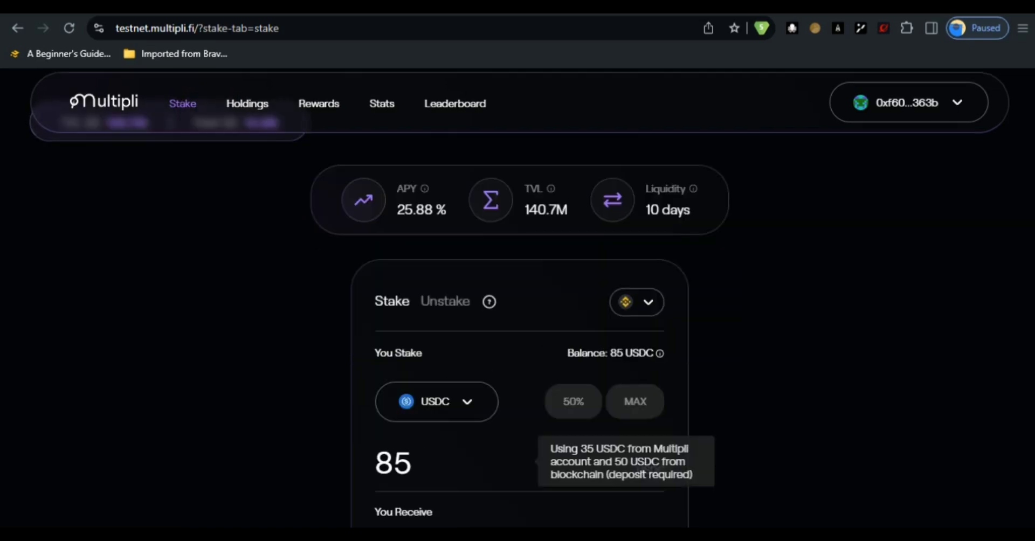
scroll(518, 301, "down", 2)
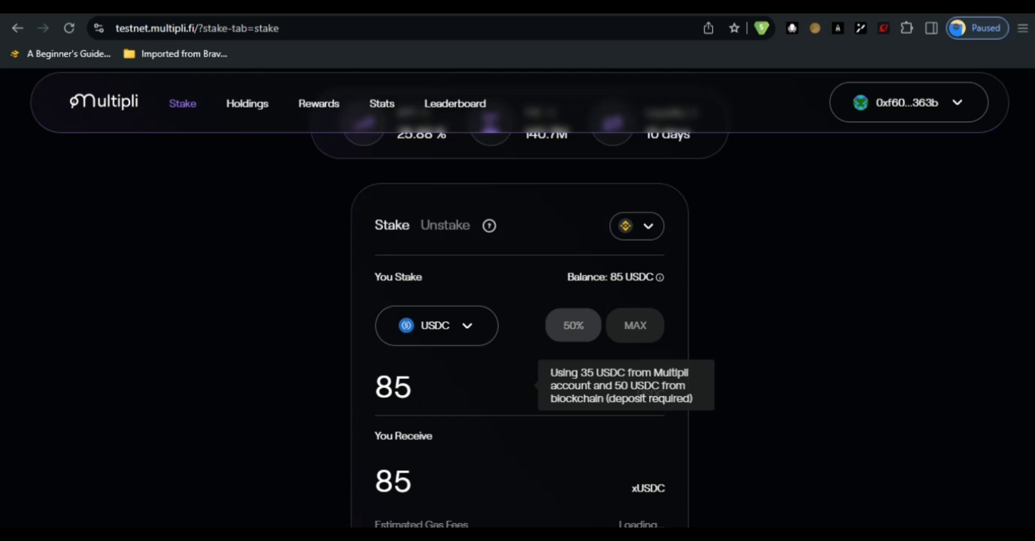
left_click(574, 326)
scroll(574, 325, "down", 4)
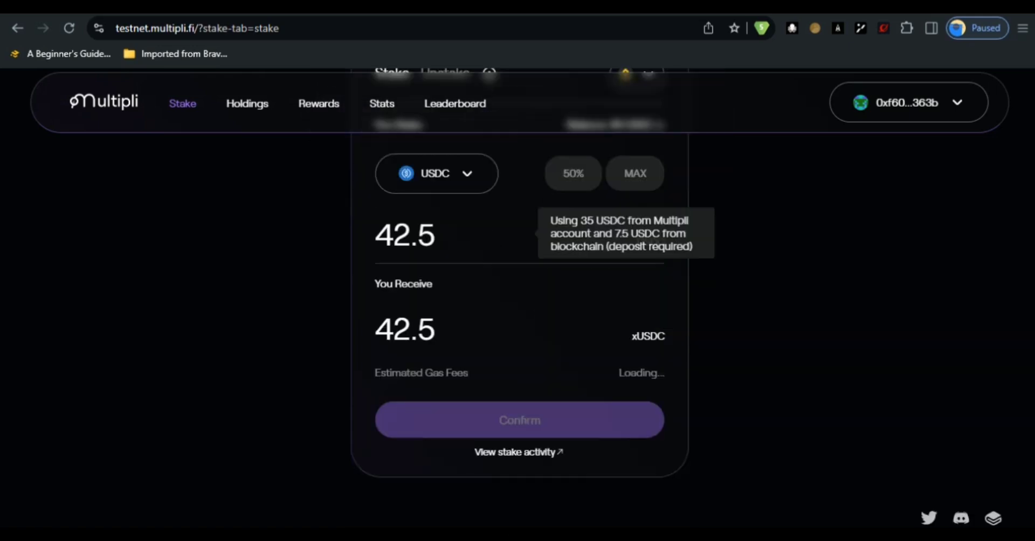
- Submit the 42.5 USDC stake and approve the unlimited USDC allowance request in the wallet
left_click(577, 421)
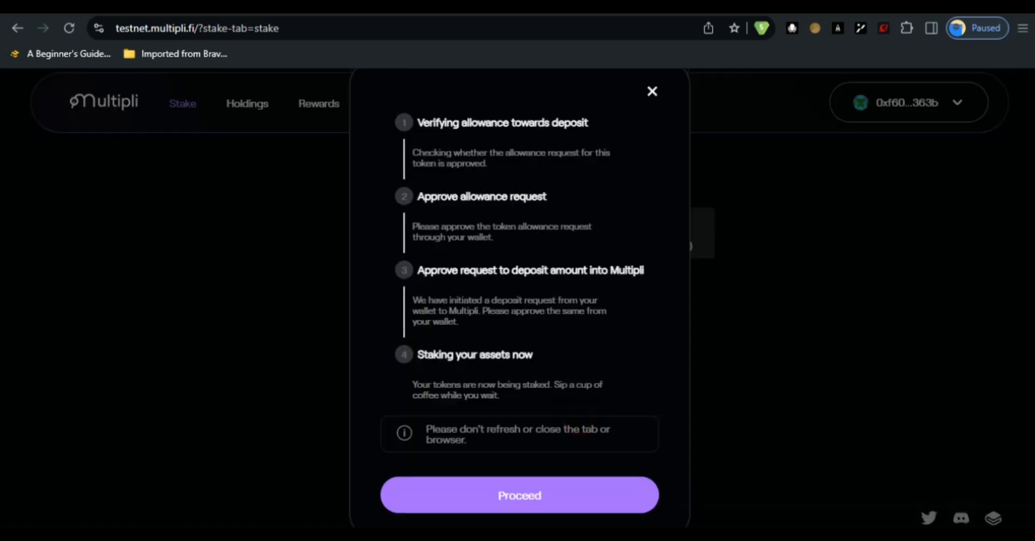
left_click(570, 496)
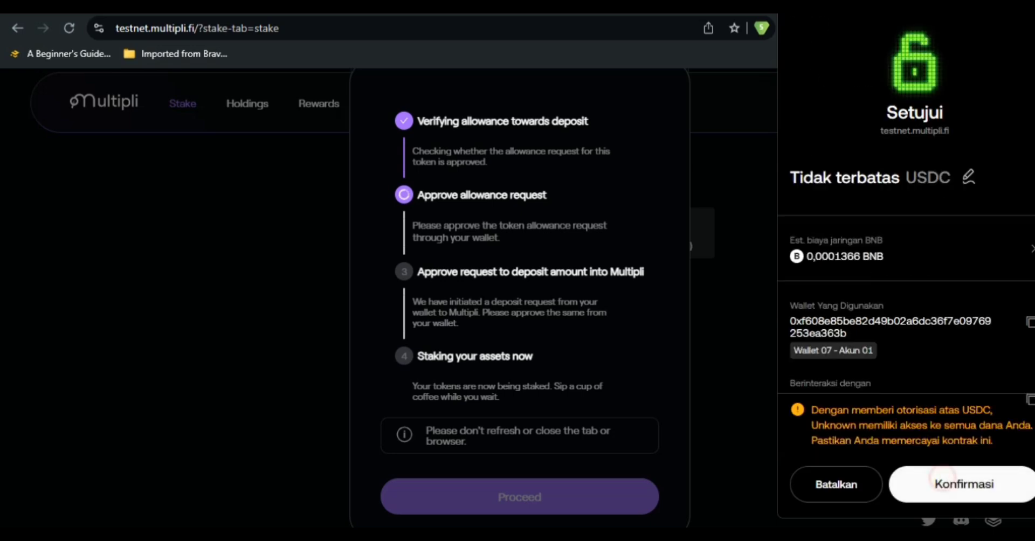
left_click(941, 483)
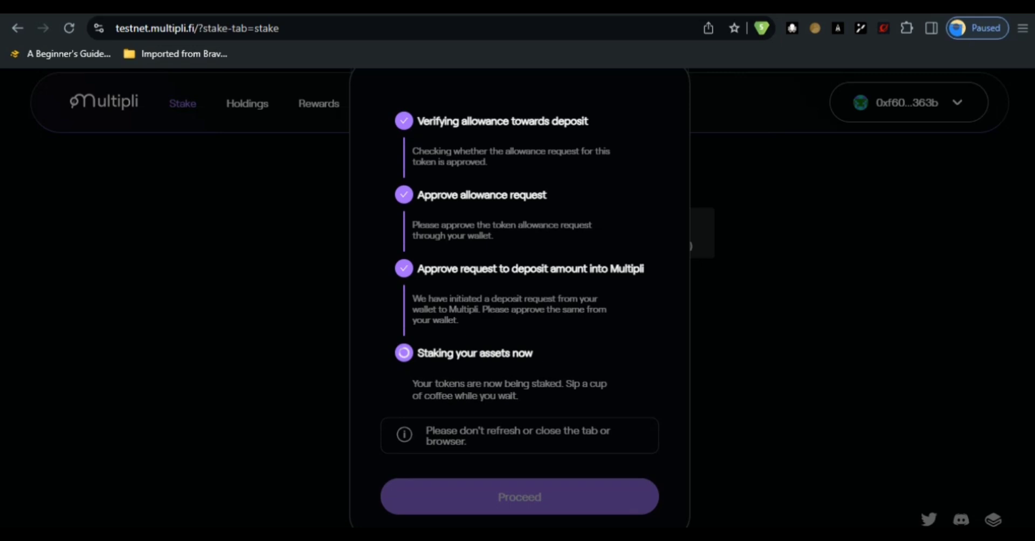
- Switch to the Unstake form and look through the tokens available for unstaking
scroll(520, 302, "up", 2)
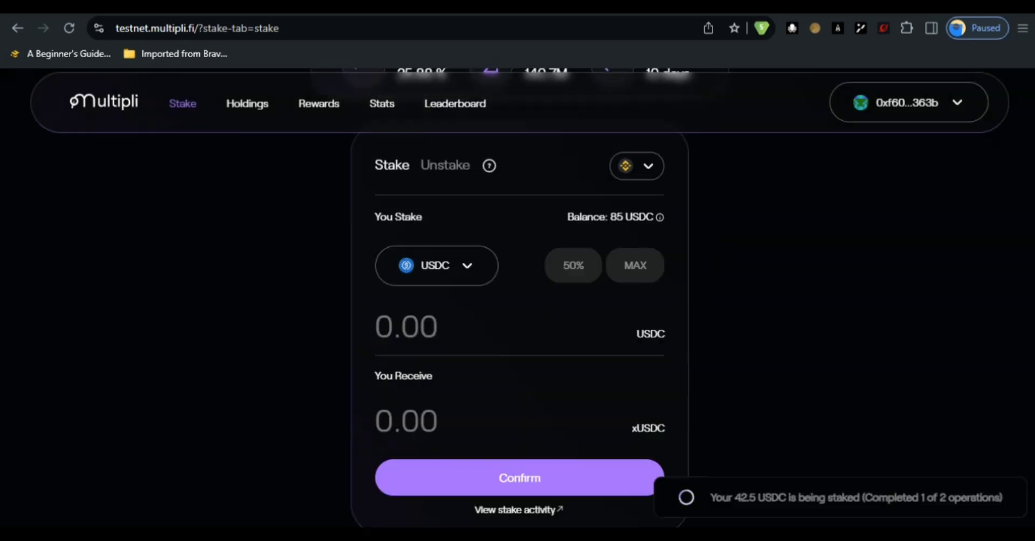
scroll(520, 302, "down", 1)
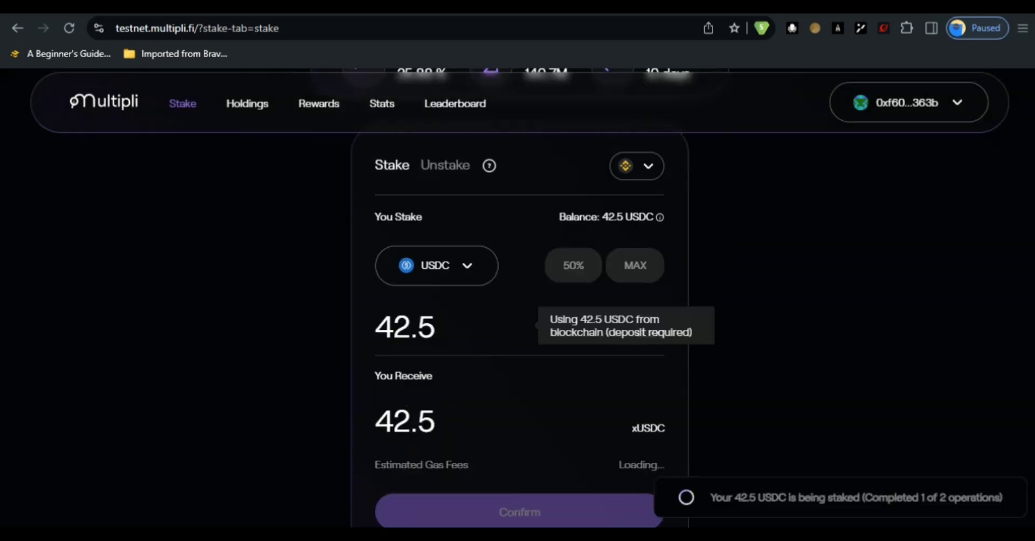
left_click(445, 165)
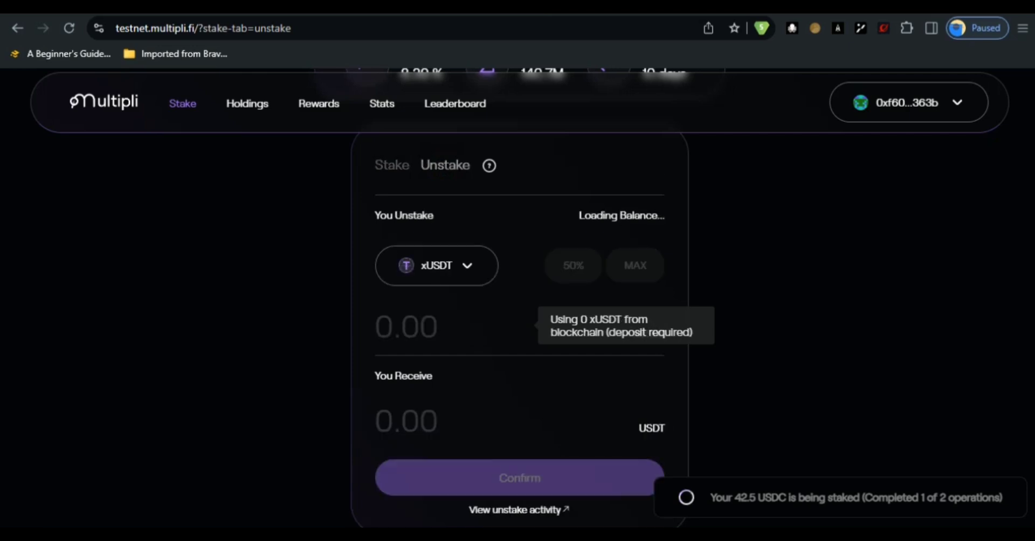
left_click(445, 265)
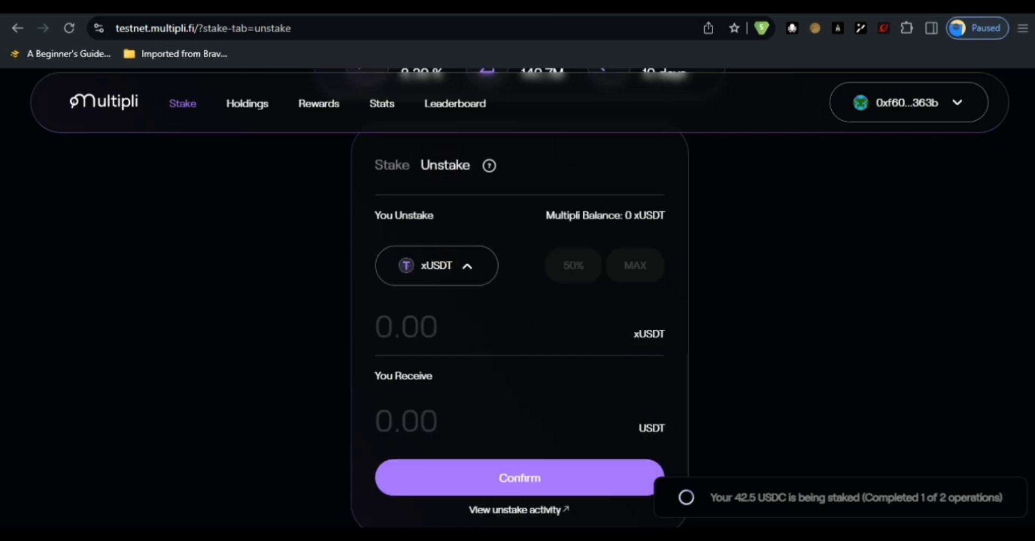
left_click(439, 348)
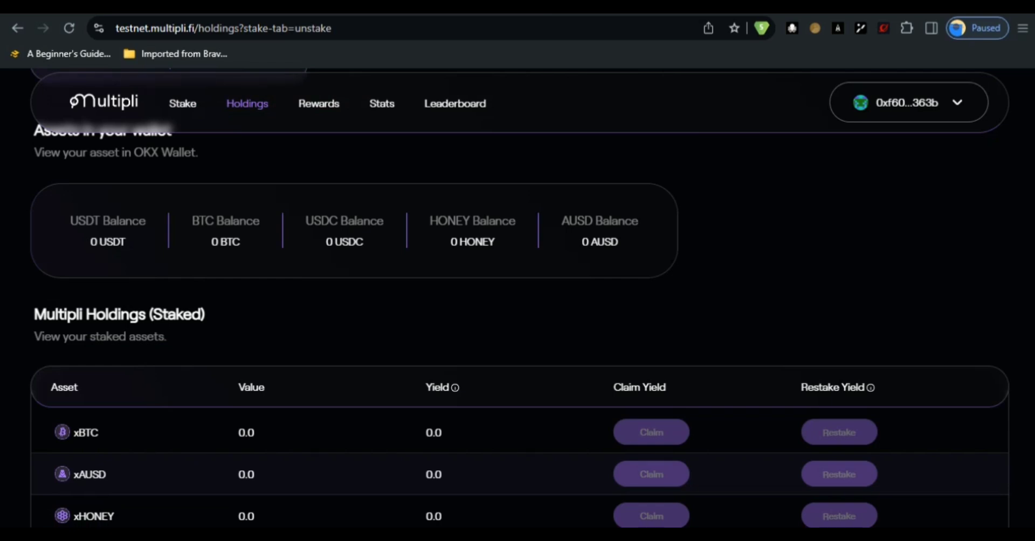
- Review the wallet balances and the staked and unstaked asset tables on the Holdings page
scroll(517, 297, "down", 3)
scroll(518, 297, "up", 4)
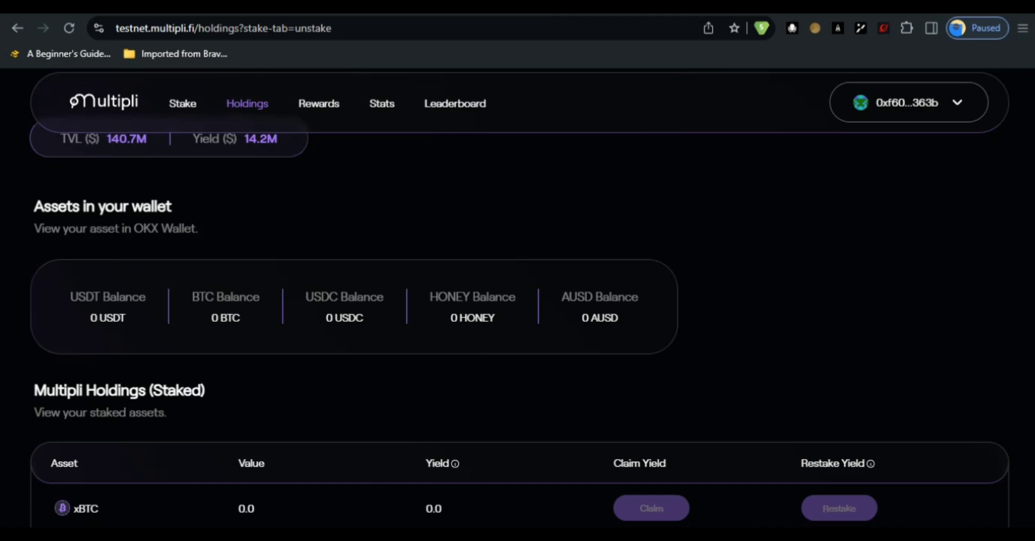
scroll(517, 297, "down", 4)
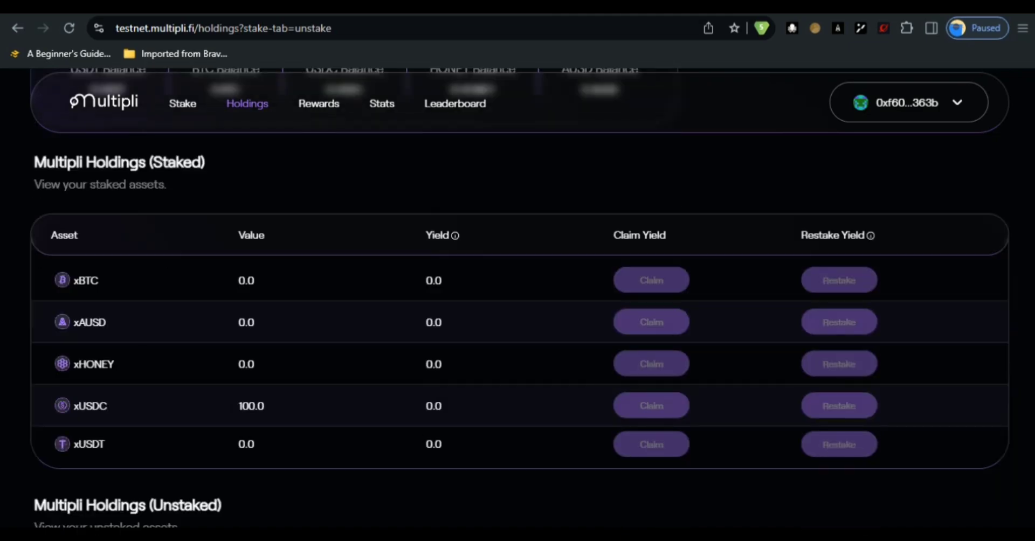
scroll(517, 296, "down", 6)
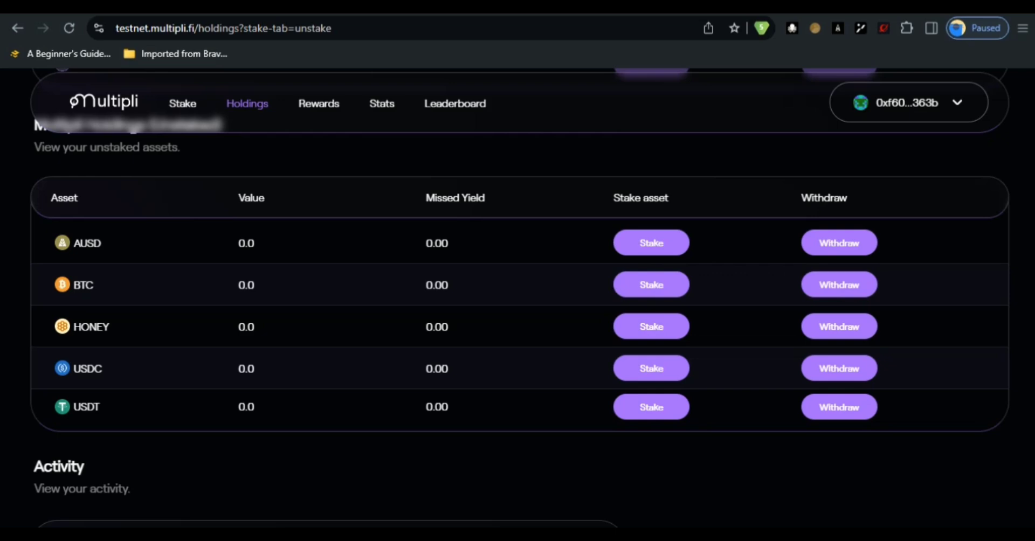
scroll(518, 296, "up", 1)
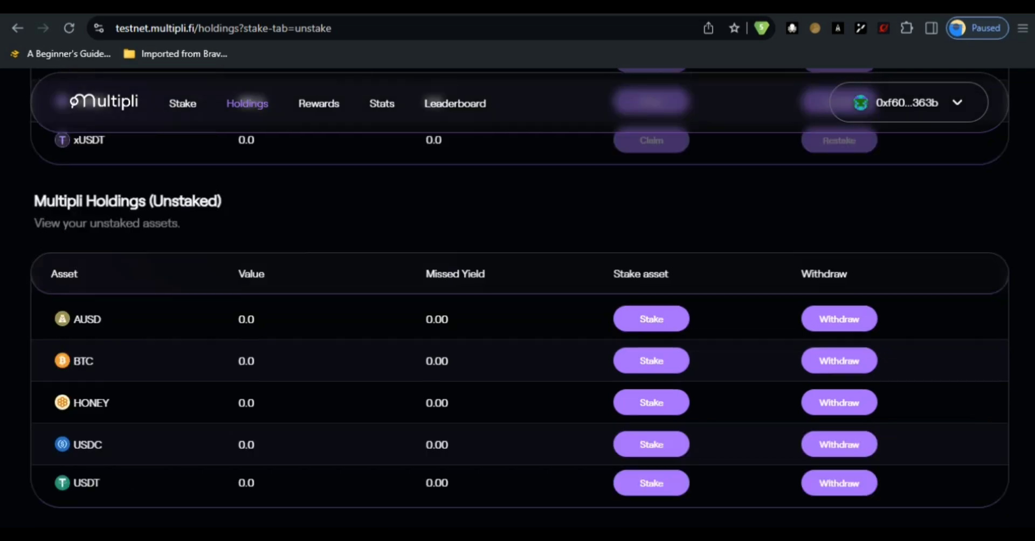
scroll(518, 296, "up", 6)
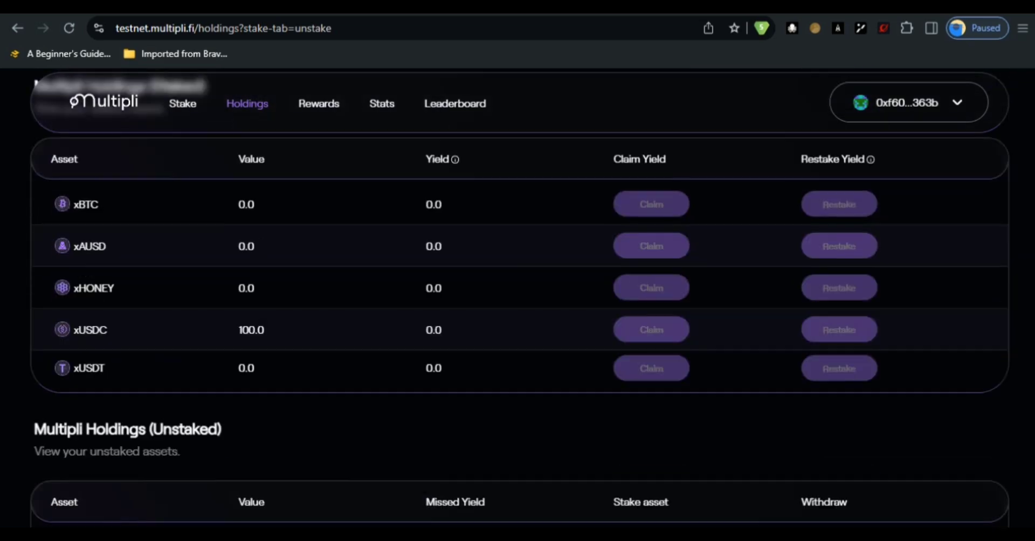
- Open the stake form for USDC from the unstaked holdings table and review its stake amount and figures
scroll(517, 297, "down", 2)
scroll(518, 296, "up", 3)
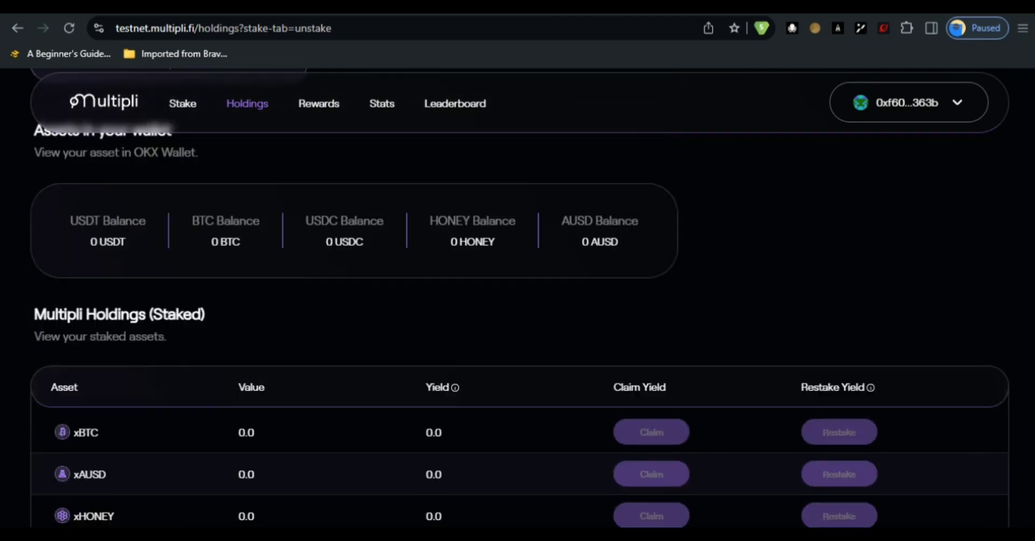
scroll(518, 296, "down", 6)
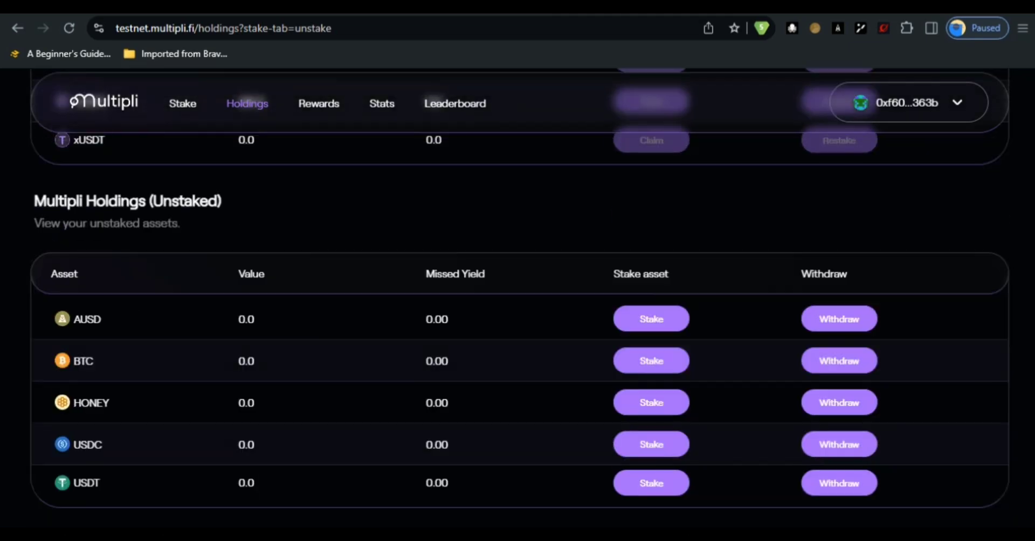
left_click(652, 445)
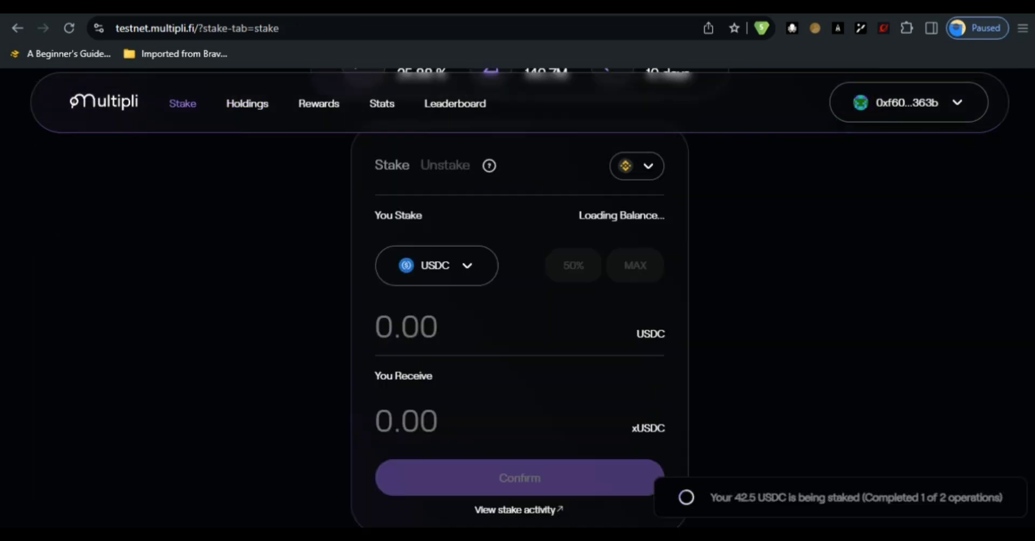
scroll(517, 297, "up", 4)
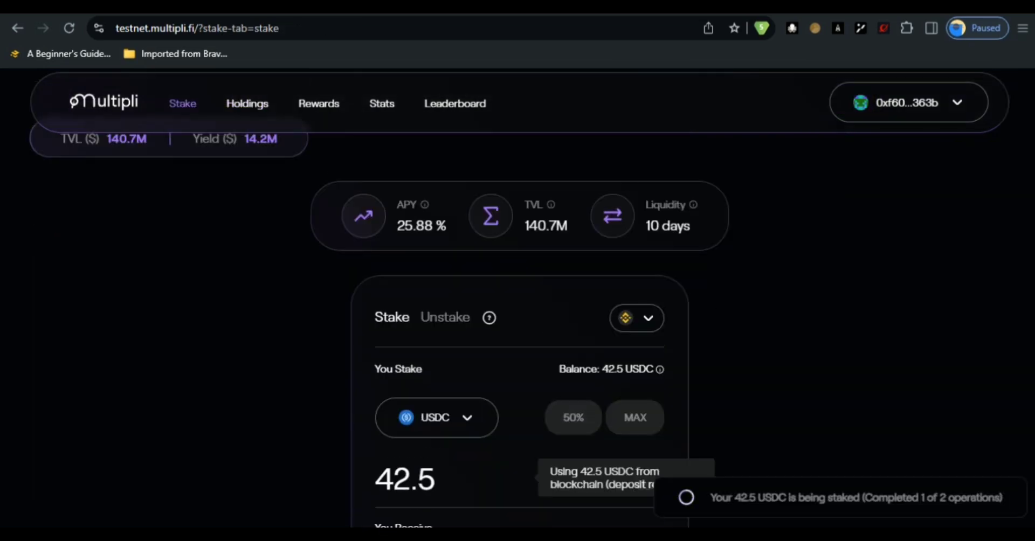
mouse_move(453, 523)
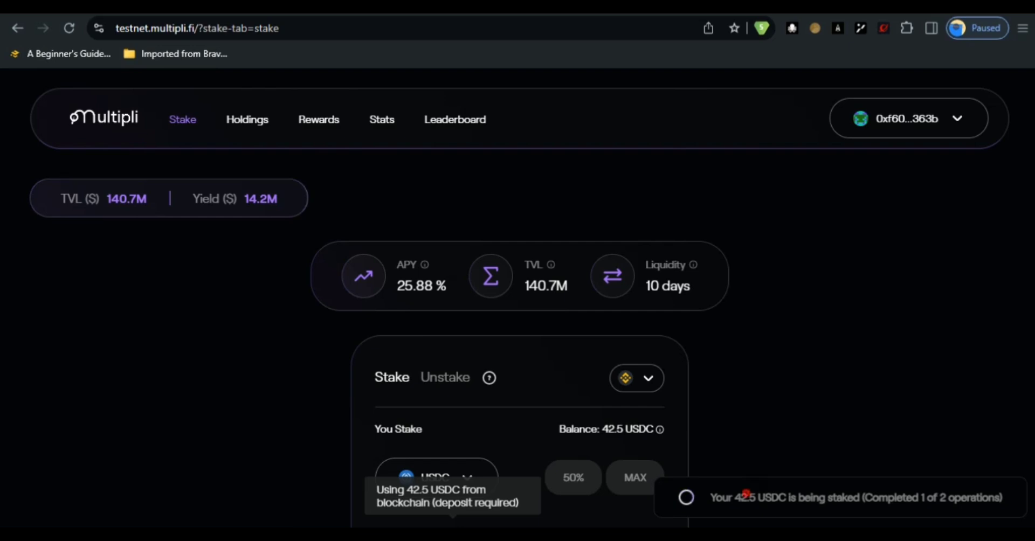
scroll(520, 301, "down", 6)
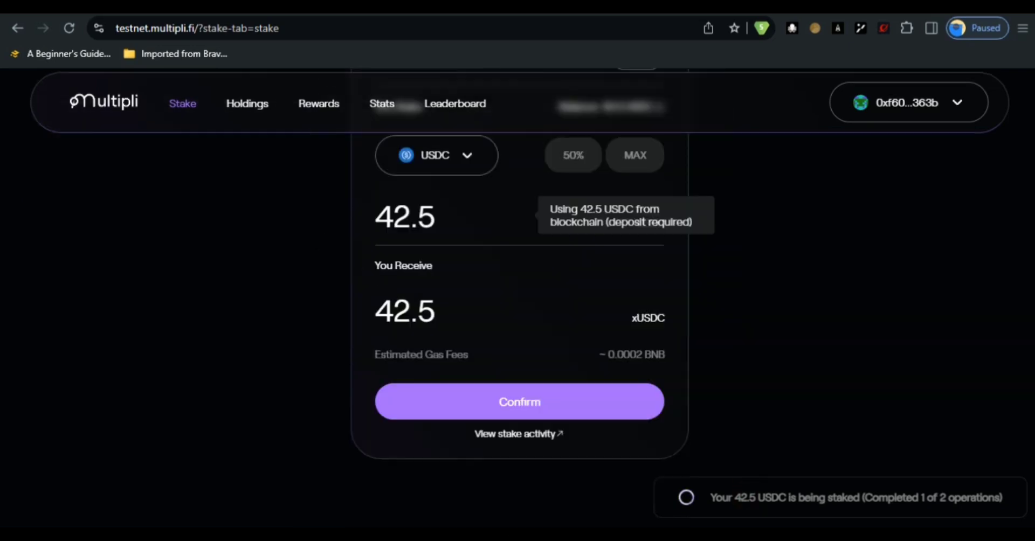
scroll(519, 302, "up", 6)
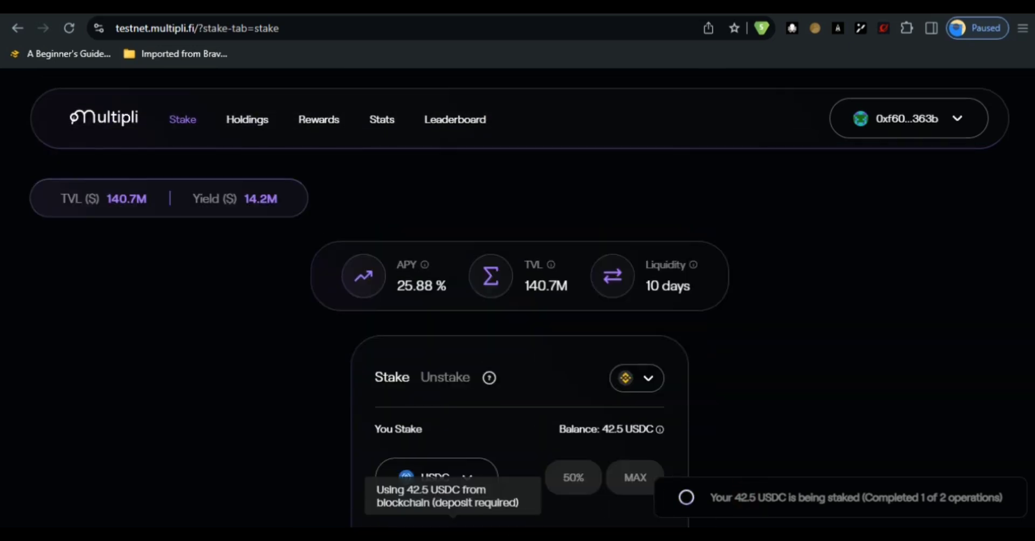
- Open the stake activity from the stake form and review the Stakes and Unstakes histories on the Holdings page
scroll(520, 302, "down", 6)
left_click(544, 433)
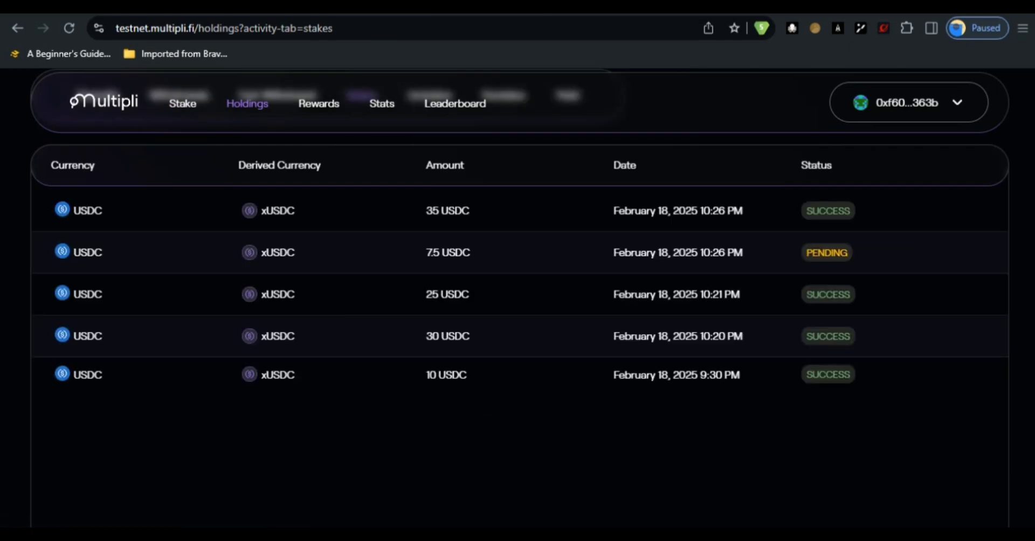
scroll(804, 251, "down", 2)
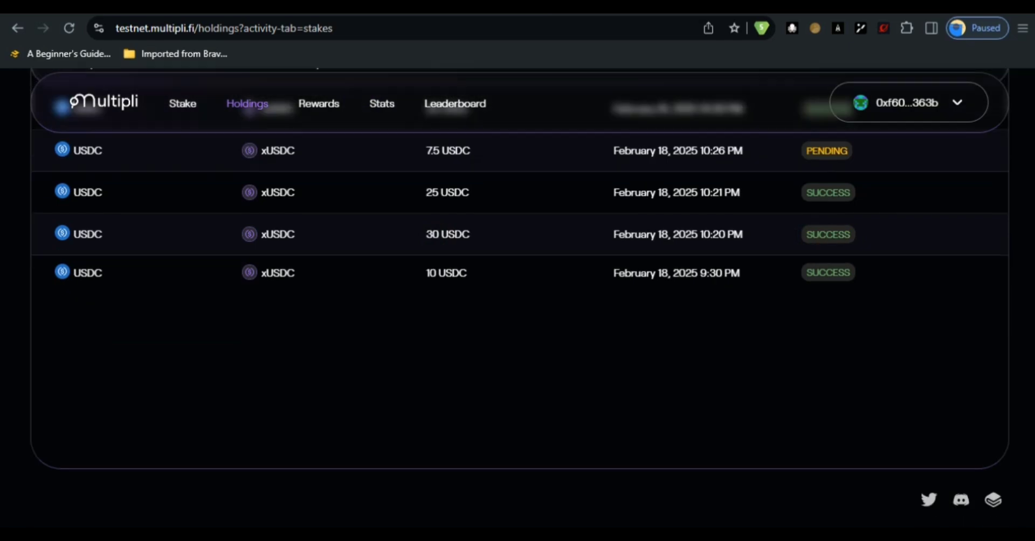
scroll(518, 297, "up", 5)
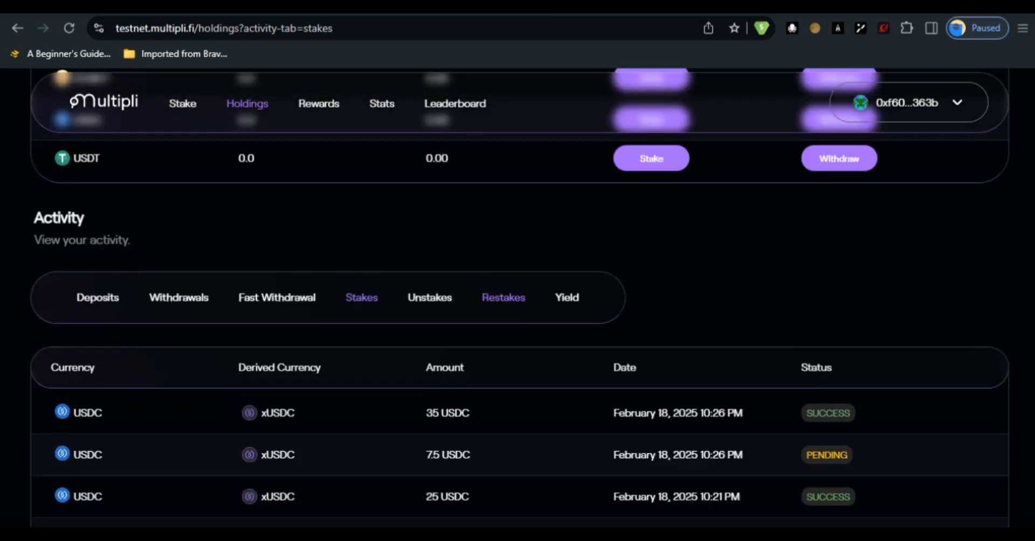
left_click(430, 298)
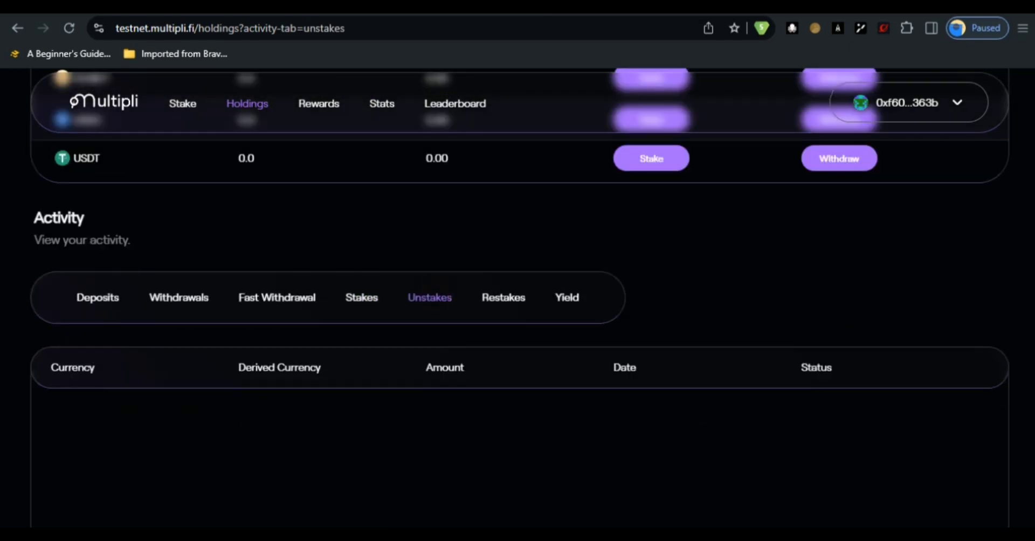
scroll(517, 297, "down", 3)
scroll(518, 297, "up", 3)
scroll(456, 105, "up", 10)
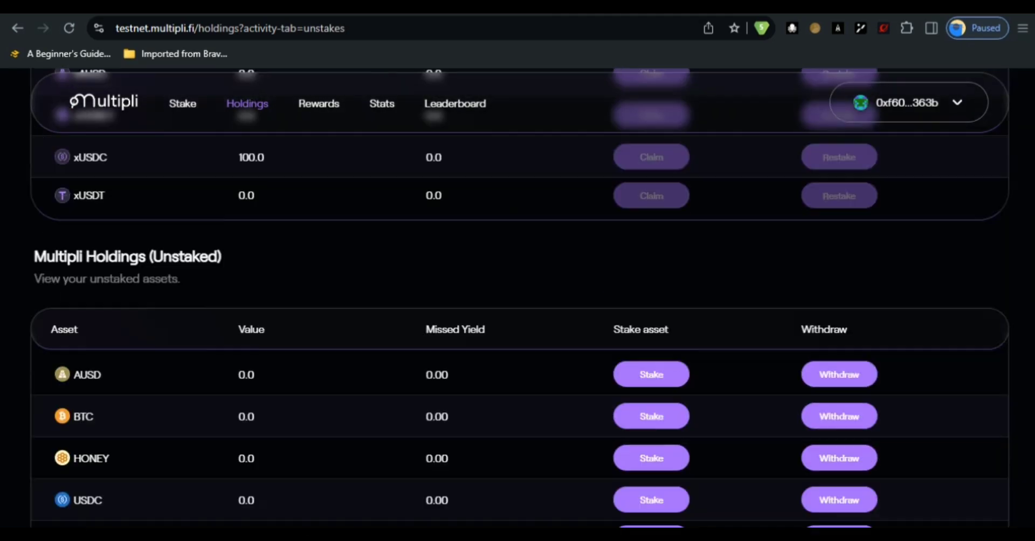
- Open the Leaderboard page and review the Season 2 summary, own rank and tORBs rankings
left_click(455, 103)
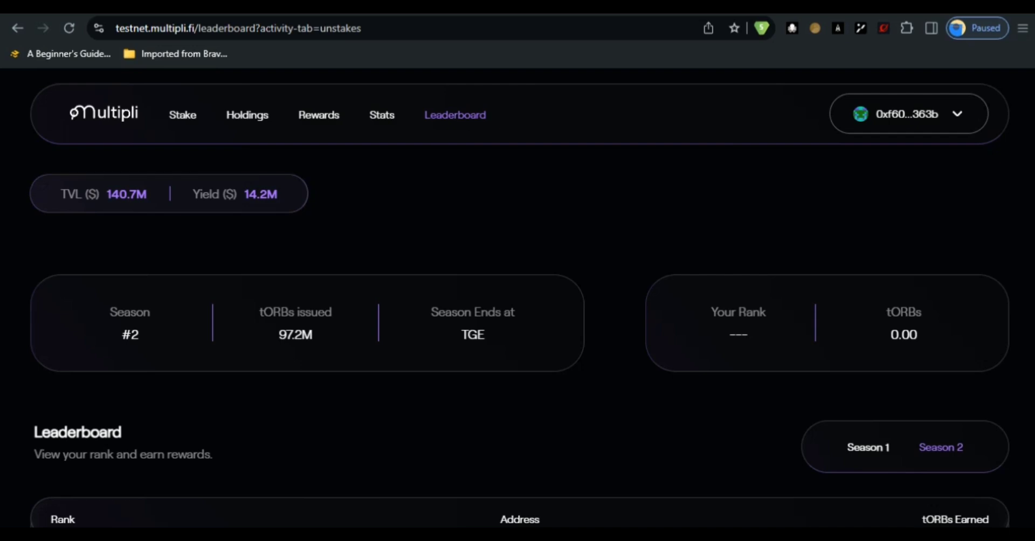
scroll(518, 302, "down", 4)
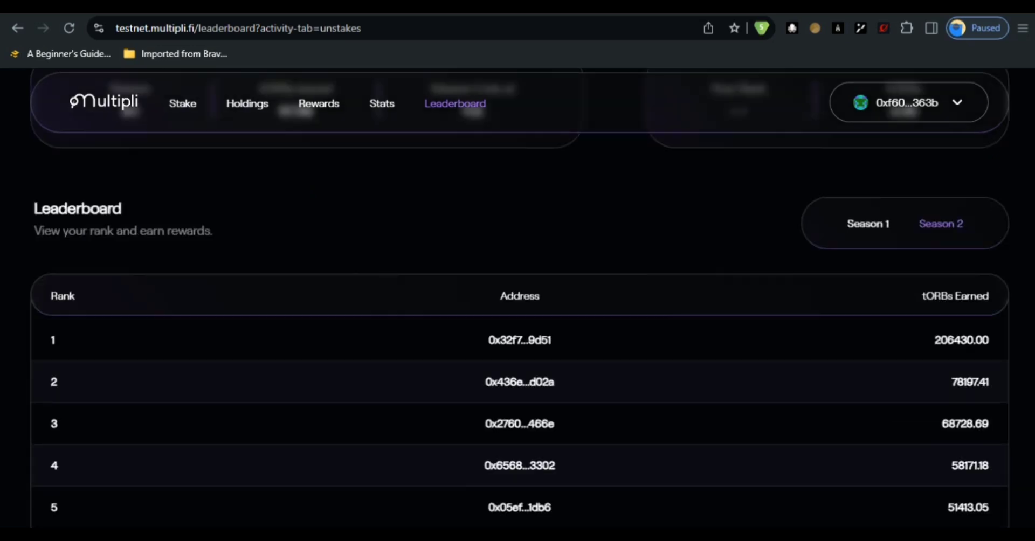
scroll(518, 302, "down", 7)
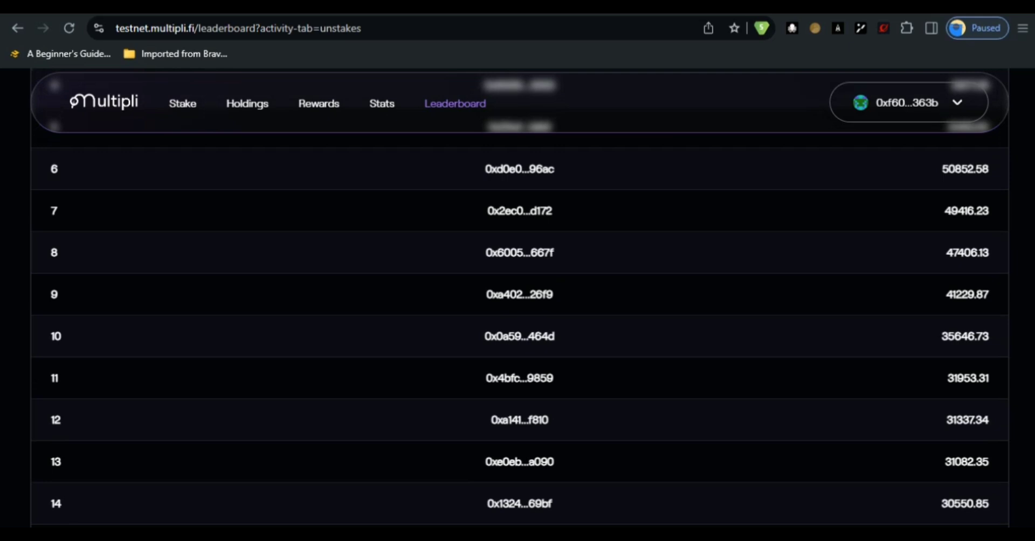
scroll(517, 302, "up", 11)
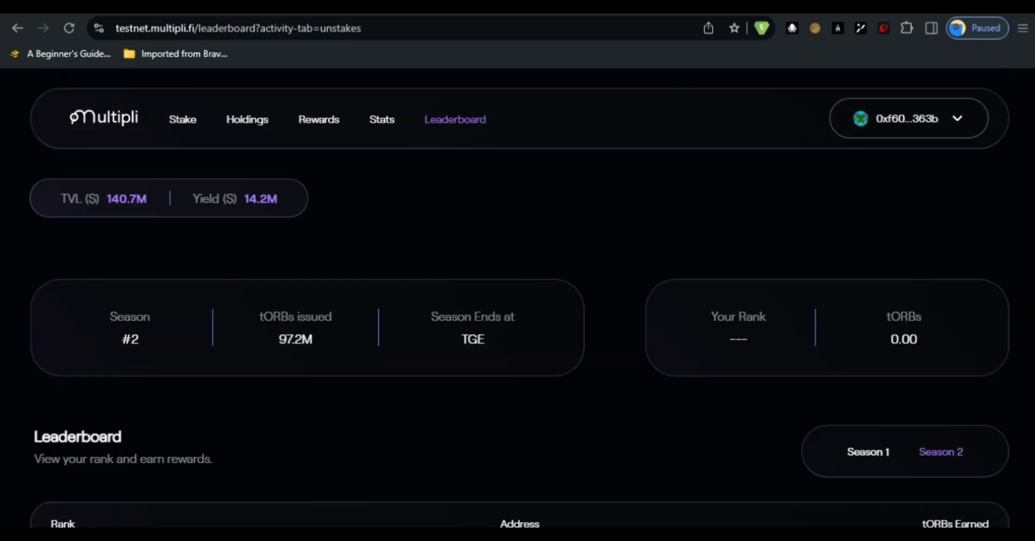
scroll(518, 302, "down", 6)
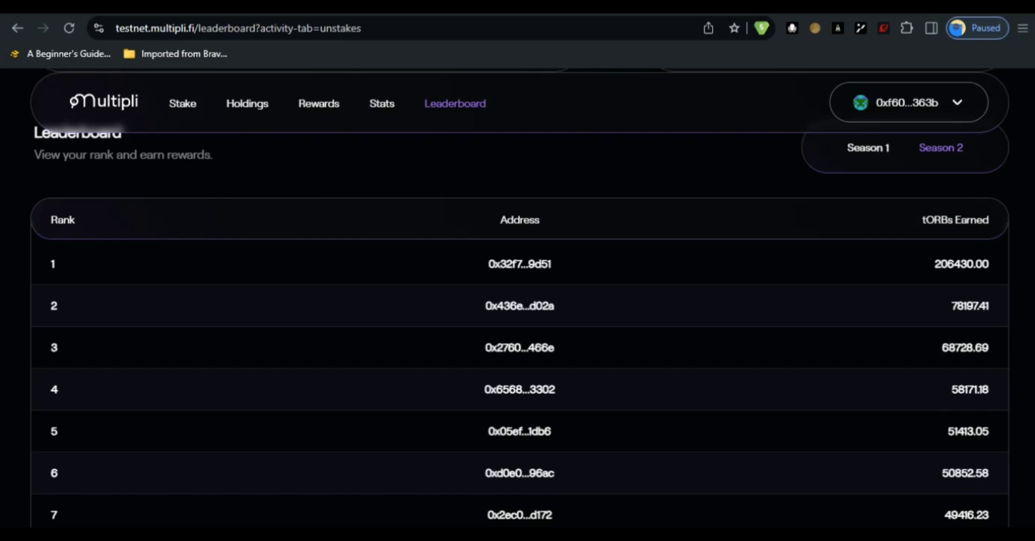
- View the Season 1 leaderboard and its season summary, and return to the Season 2 ranking
left_click(868, 148)
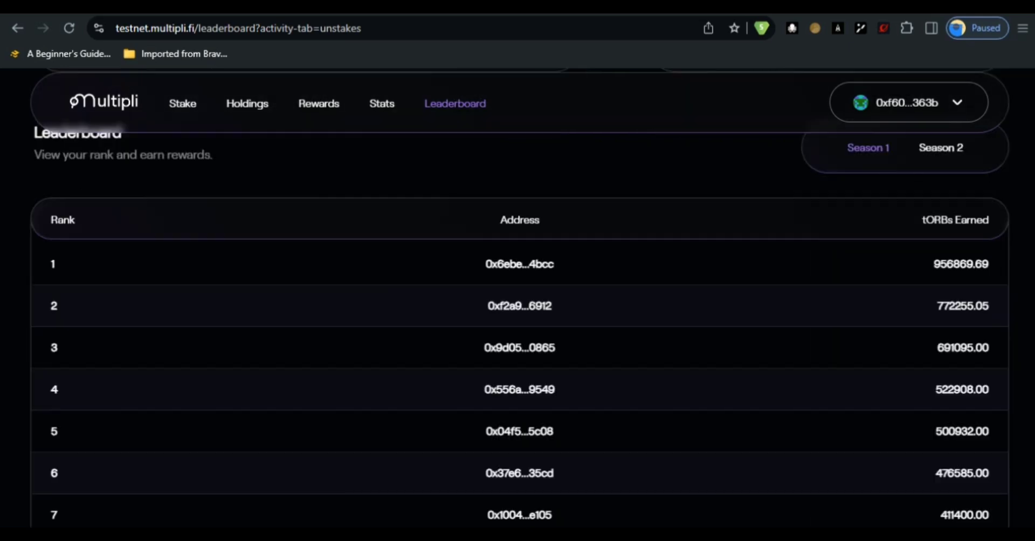
scroll(518, 302, "up", 4)
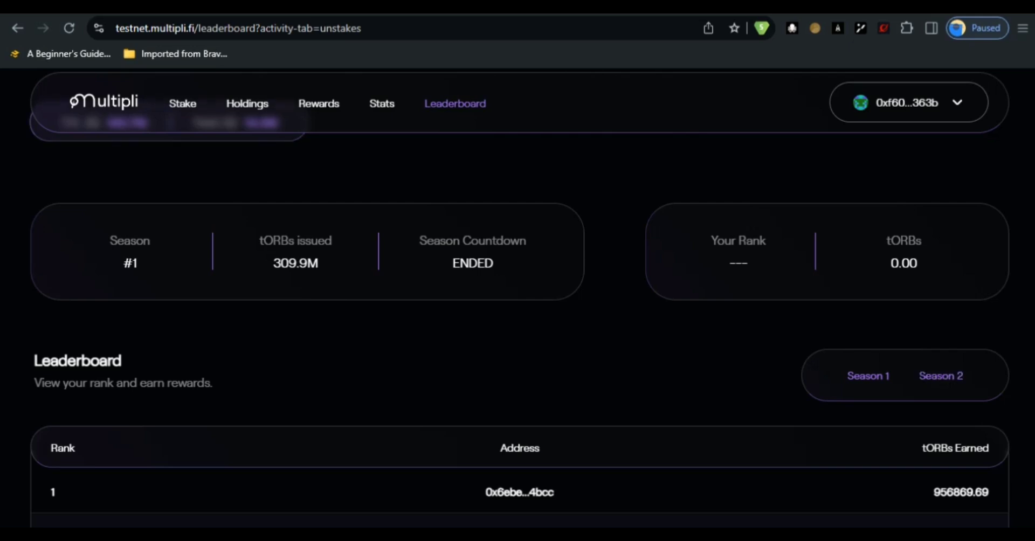
left_click(941, 376)
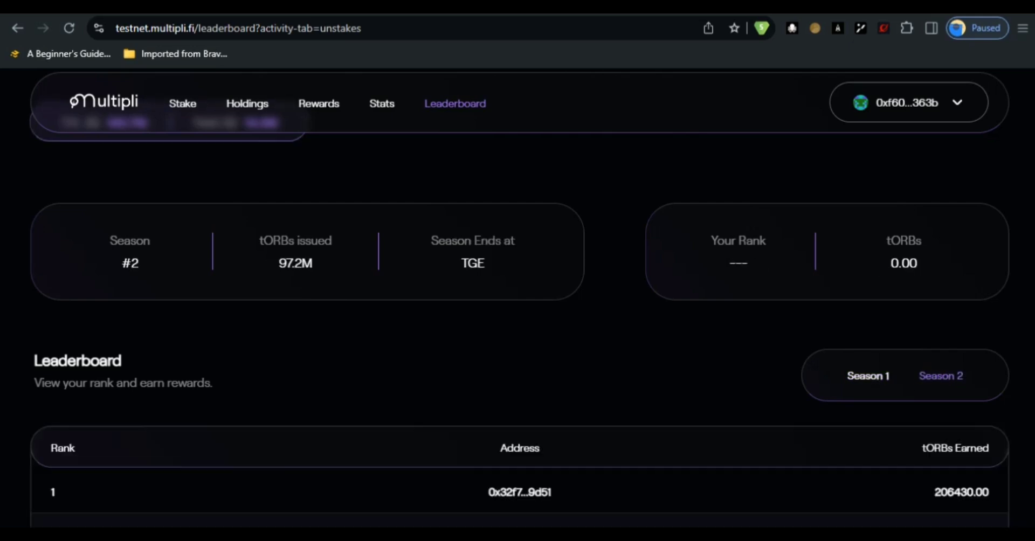
scroll(518, 302, "up", 2)
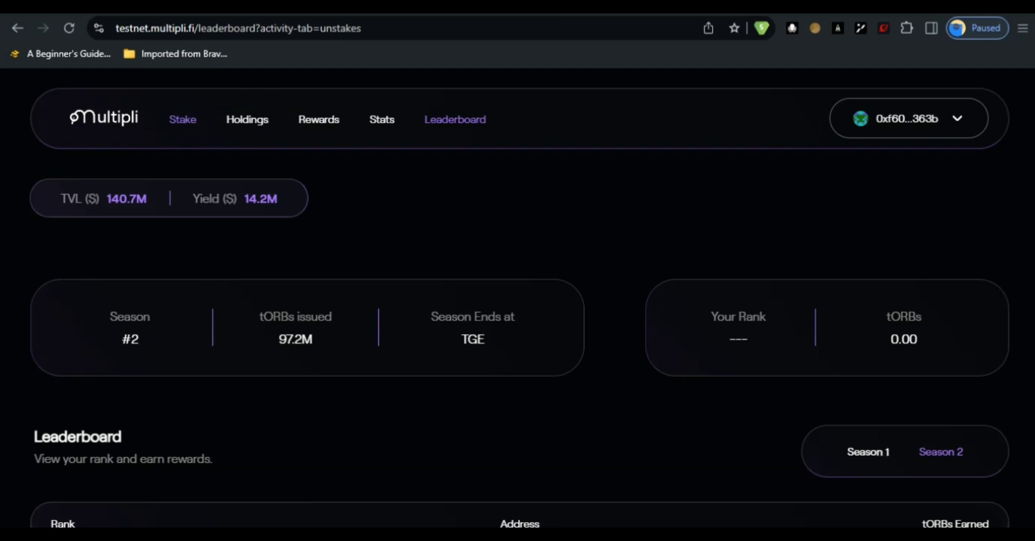
- Return to the Stake page and check which networks are offered for staking
left_click(182, 119)
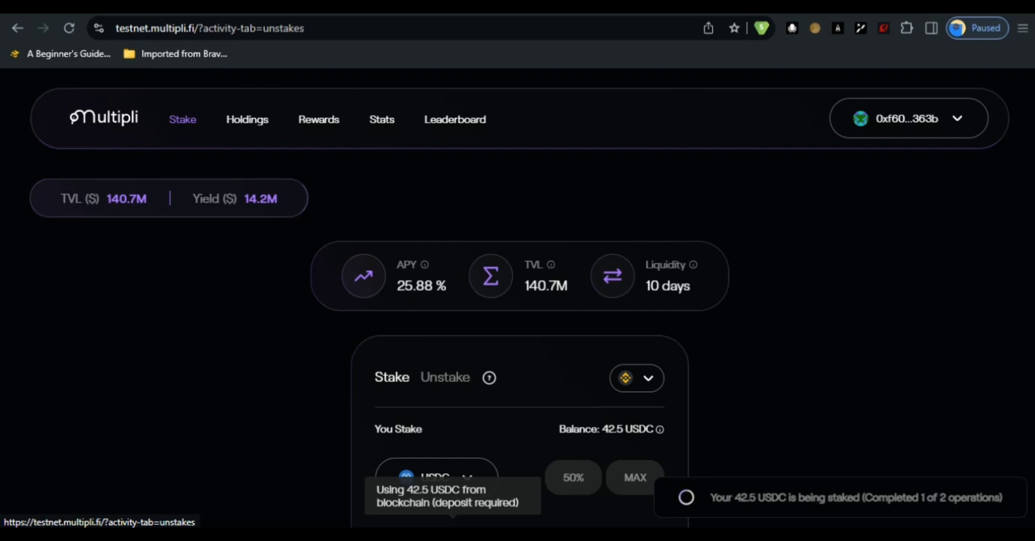
scroll(518, 323, "down", 4)
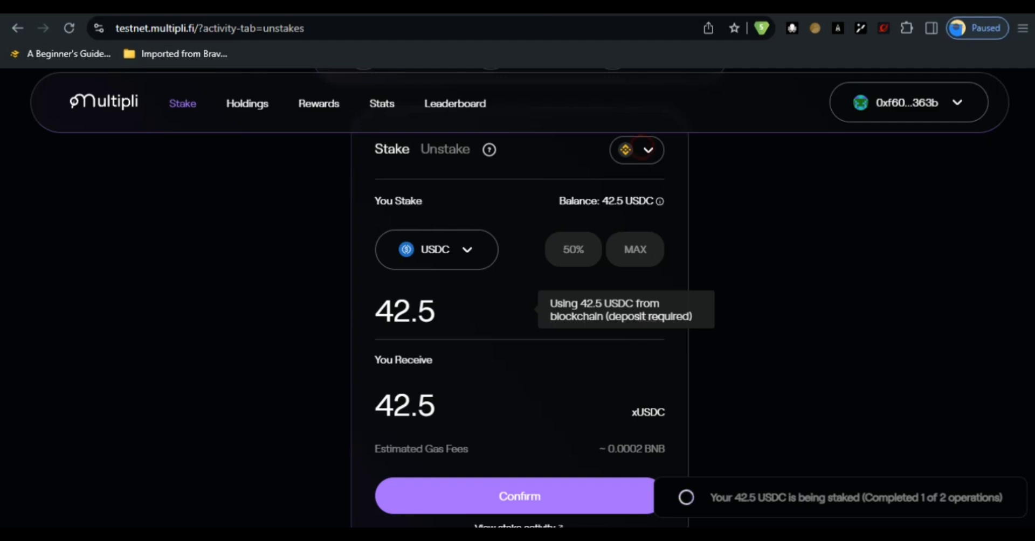
left_click(644, 150)
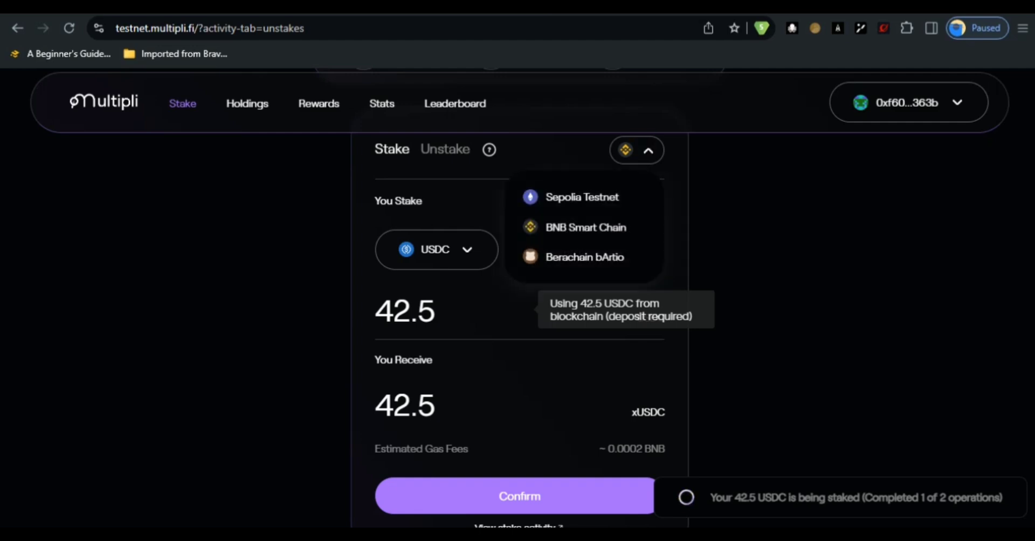
left_click(752, 208)
scroll(518, 302, "up", 3)
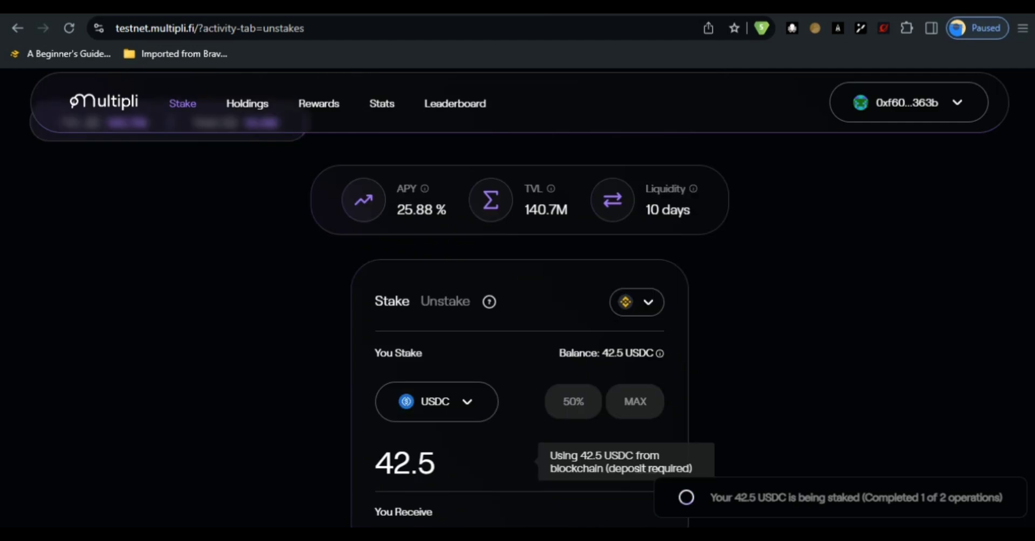
left_click(644, 303)
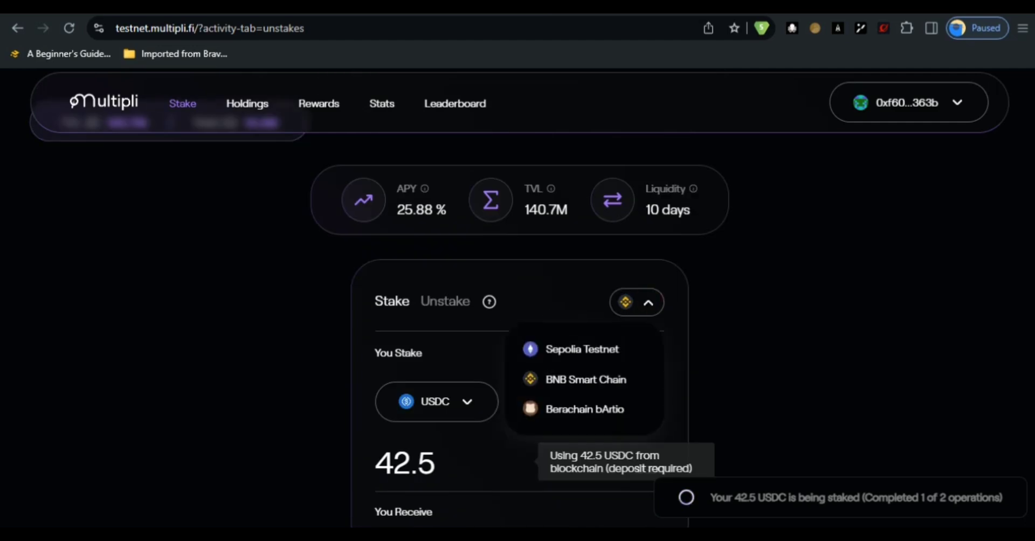
left_click(807, 334)
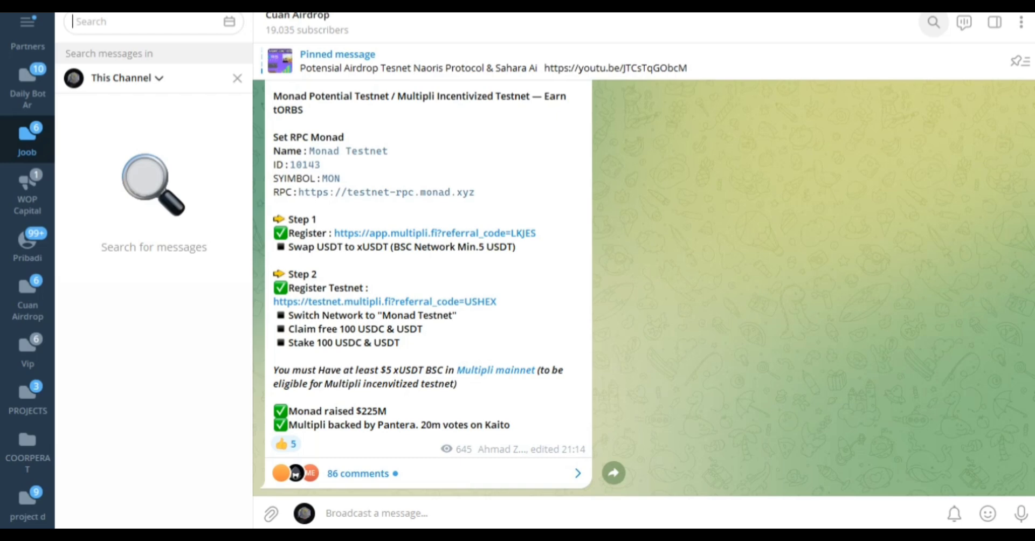
- Switch to Telegram, search the Cuan Airdrop channel for "owlto", and read the latest Monad testnet faucet post
type("owlto")
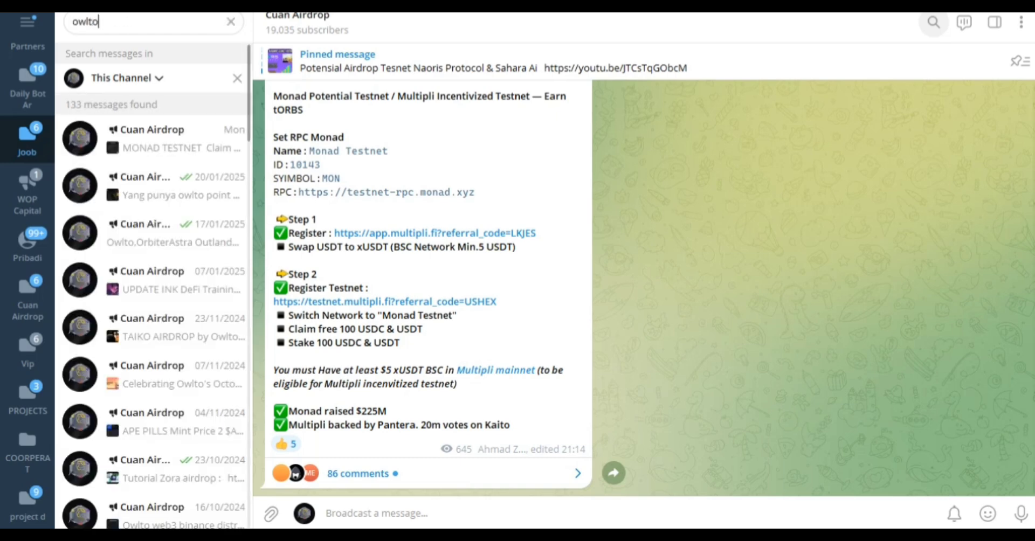
left_click(183, 149)
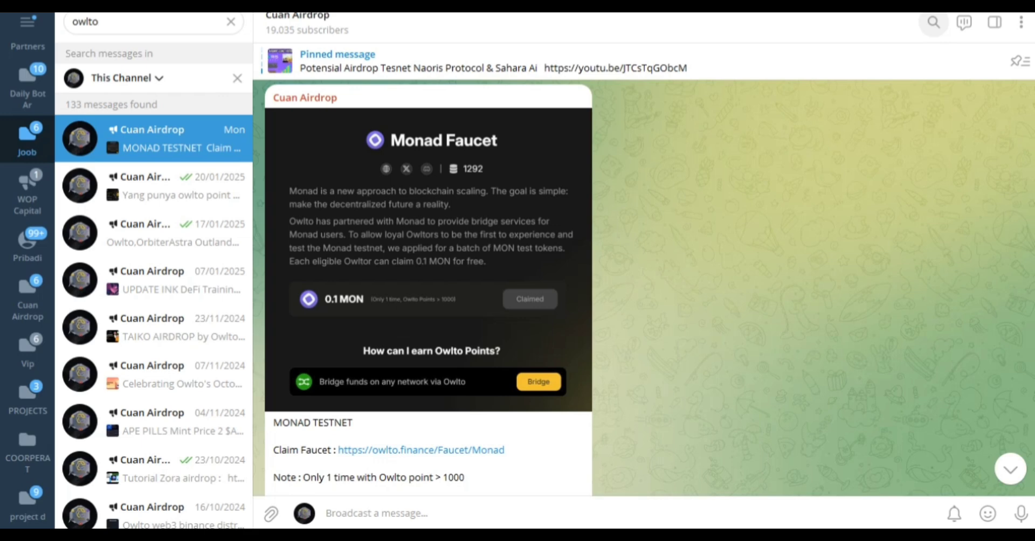
scroll(428, 289, "down", 1)
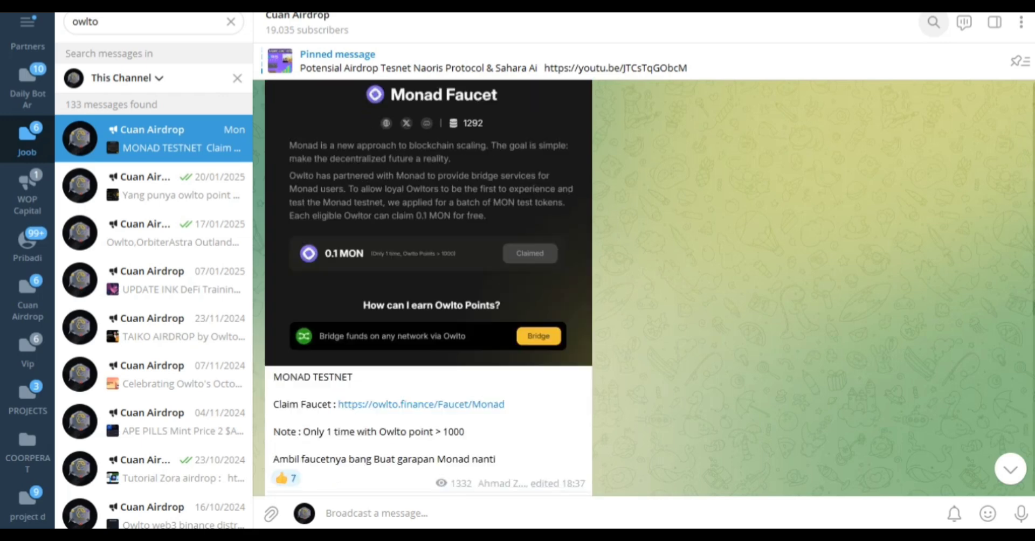
scroll(428, 288, "down", 1)
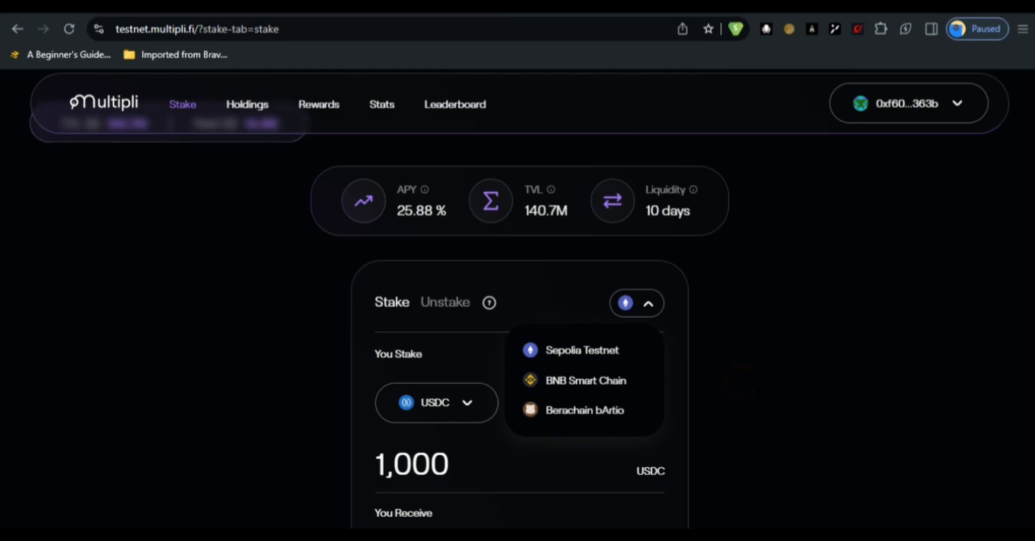
- Switch back to the Multipli testnet site in the browser and recheck the network list on the Stake form
left_click(744, 380)
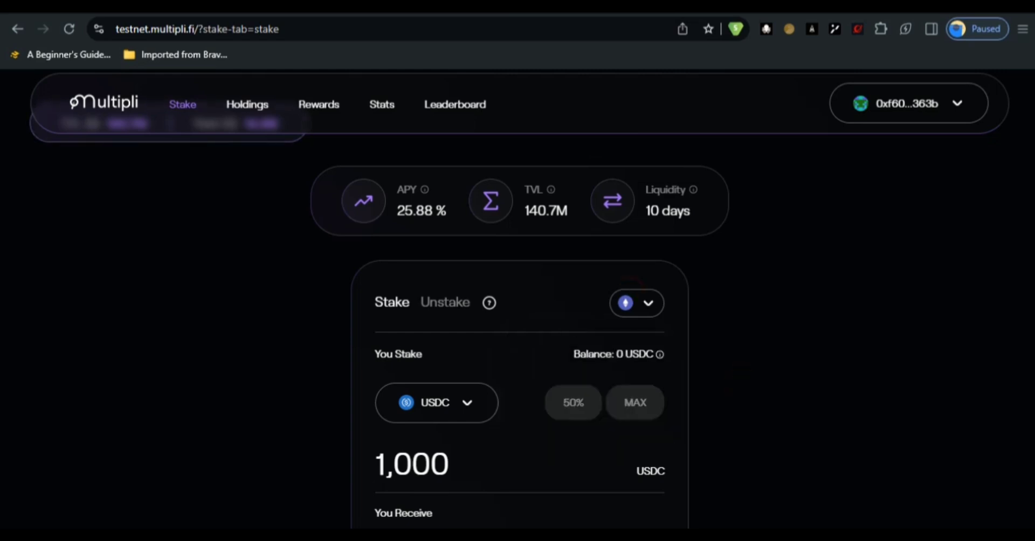
left_click(639, 303)
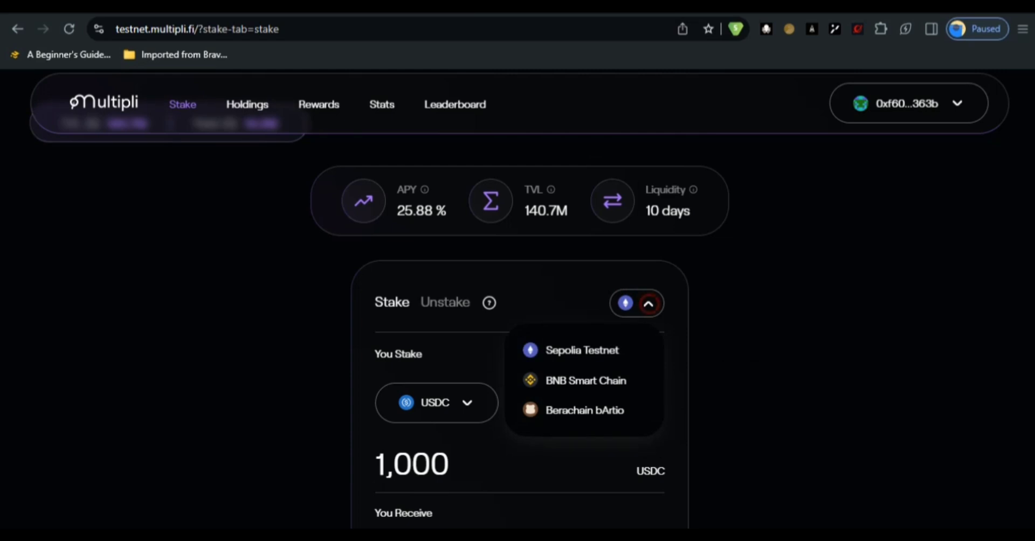
left_click(639, 303)
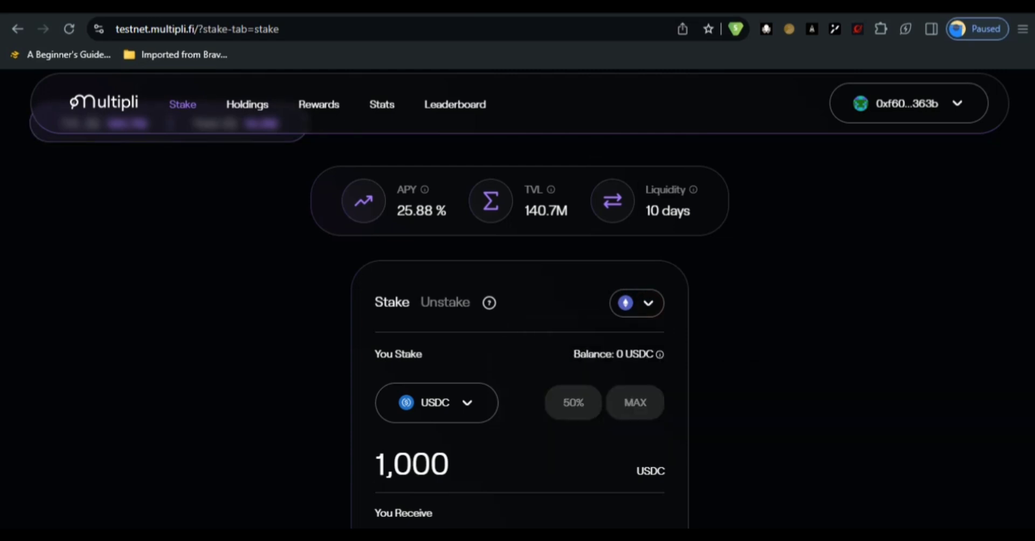
left_click(639, 303)
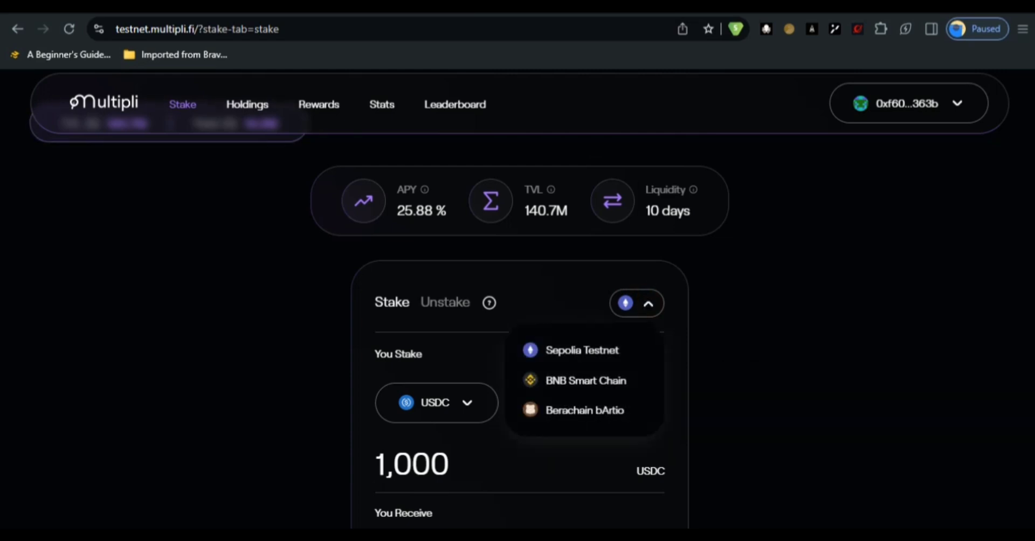
- Switch the staking network to BNB Smart Chain and open the Unstake form
left_click(612, 382)
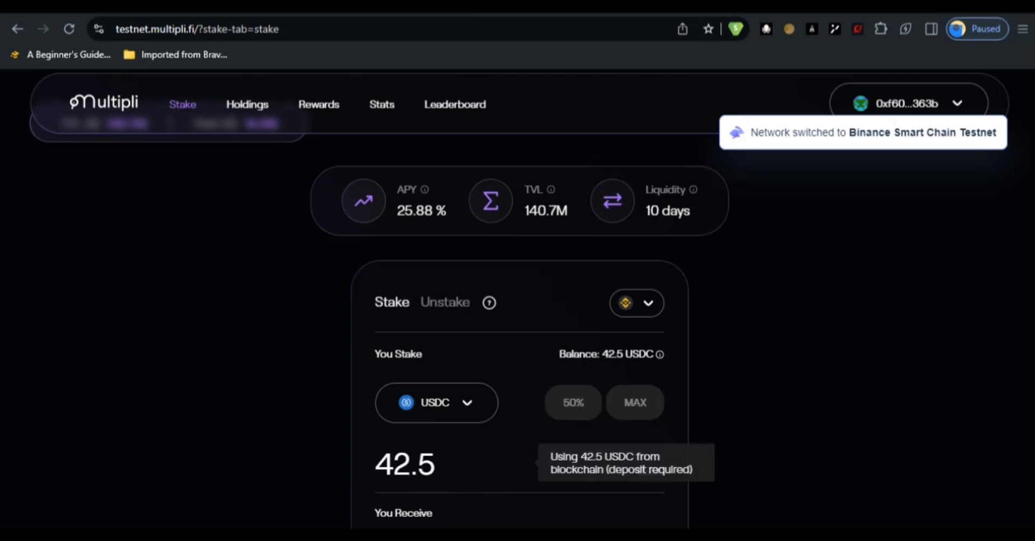
left_click(460, 301)
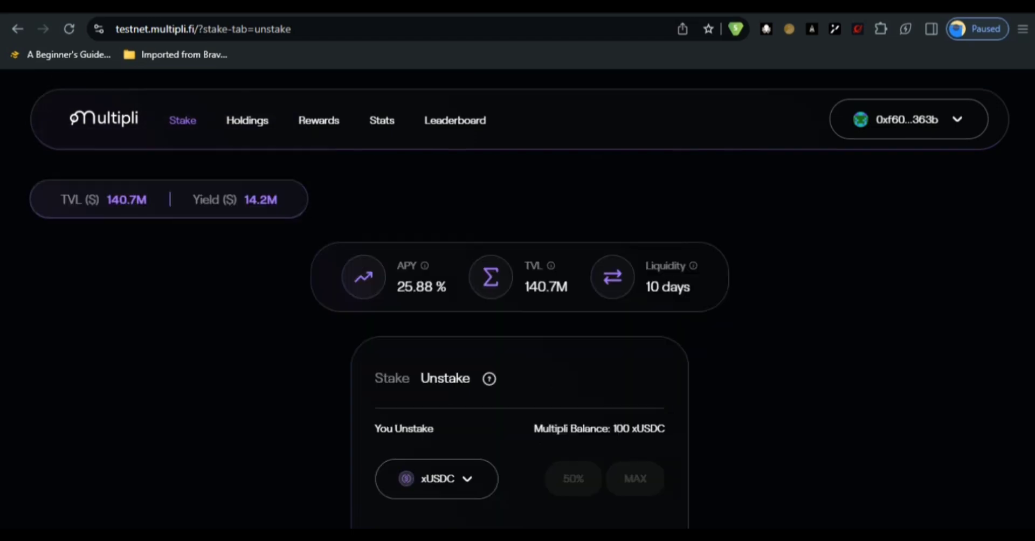
- View the Rewards page, and review the wallet, staked and unstaked assets on the testnet Holdings page
left_click(319, 121)
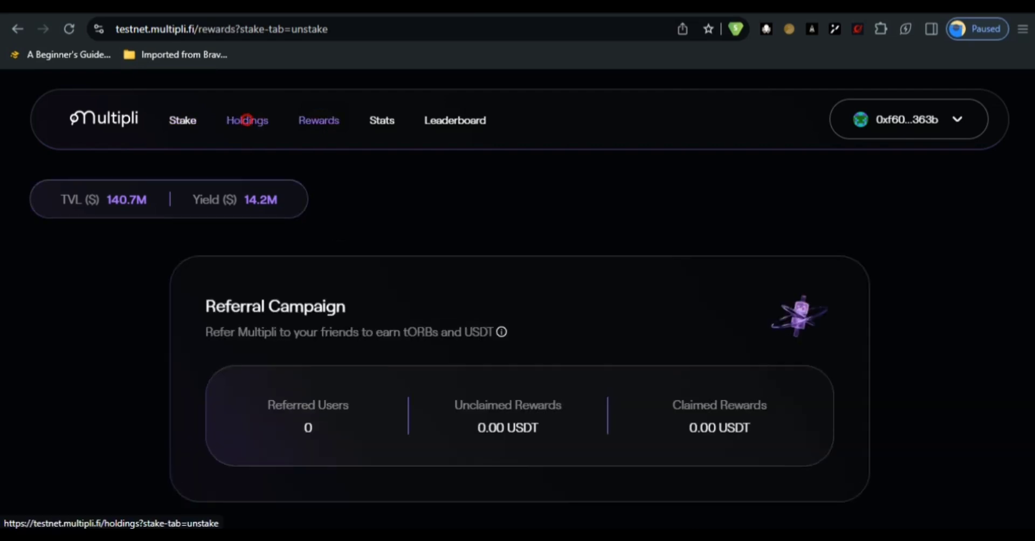
left_click(248, 120)
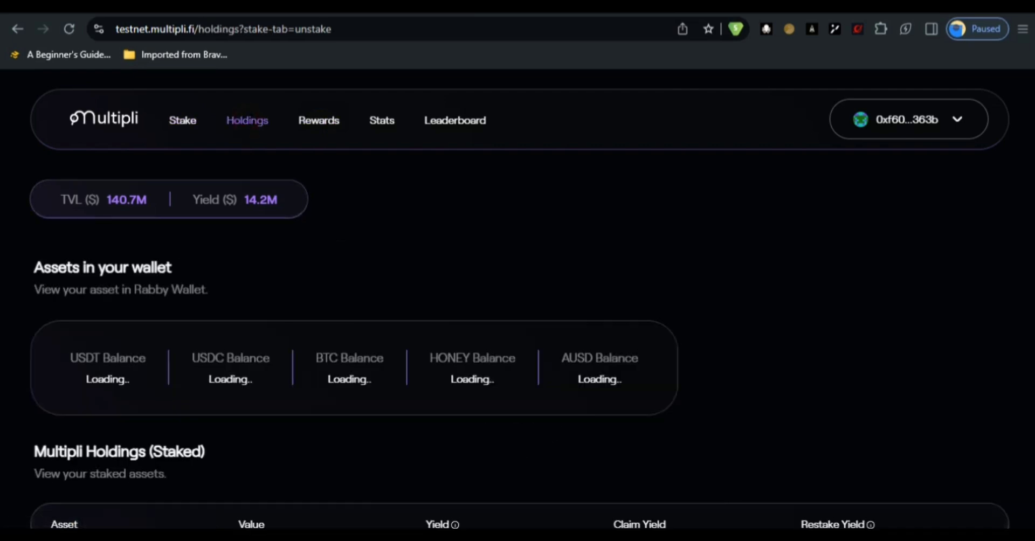
scroll(518, 323, "down", 3)
scroll(517, 323, "down", 3)
scroll(518, 323, "down", 3)
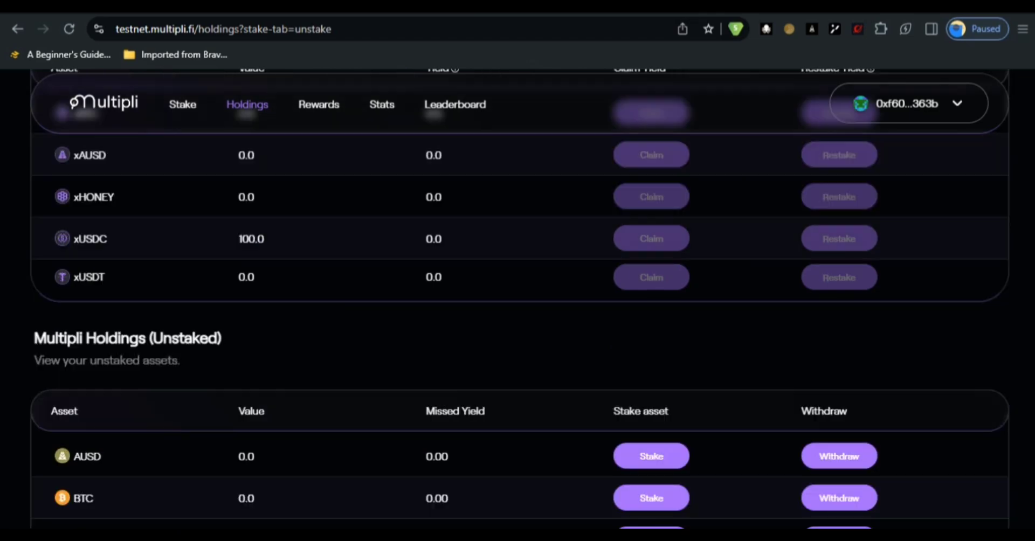
scroll(518, 323, "down", 3)
scroll(518, 323, "up", 12)
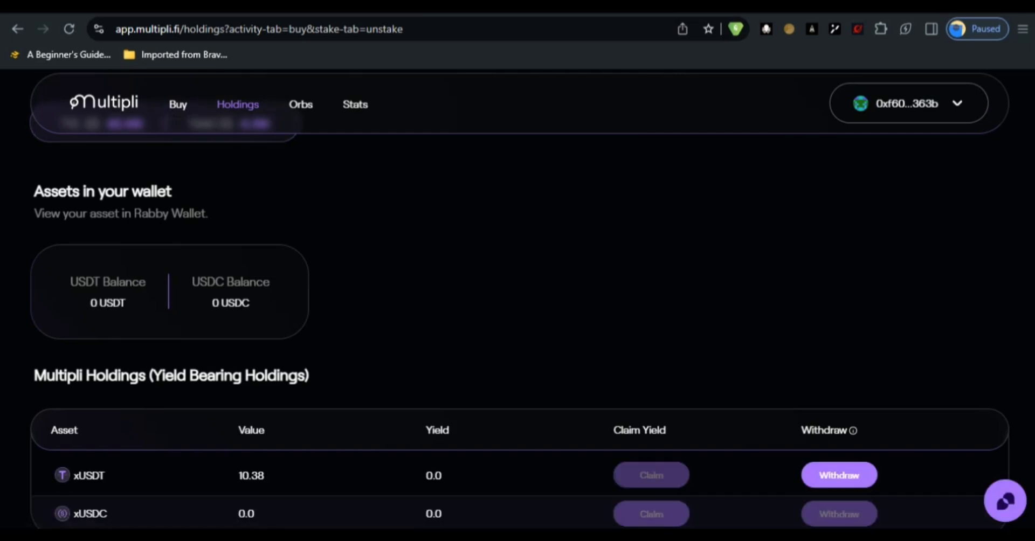
- Check the wallet assets on the mainnet Holdings page and return to the testnet site's Stake page
scroll(517, 302, "up", 2)
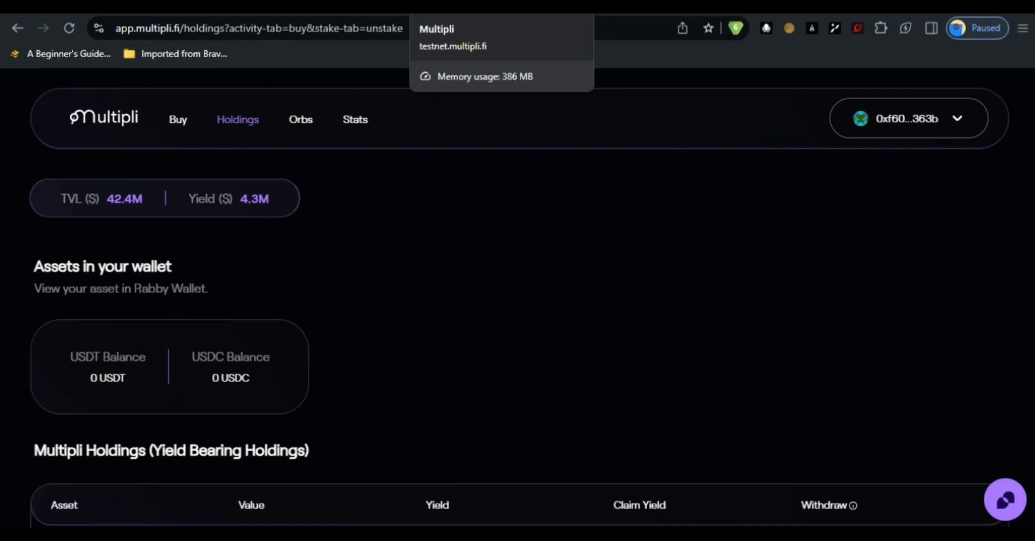
left_click(458, 7)
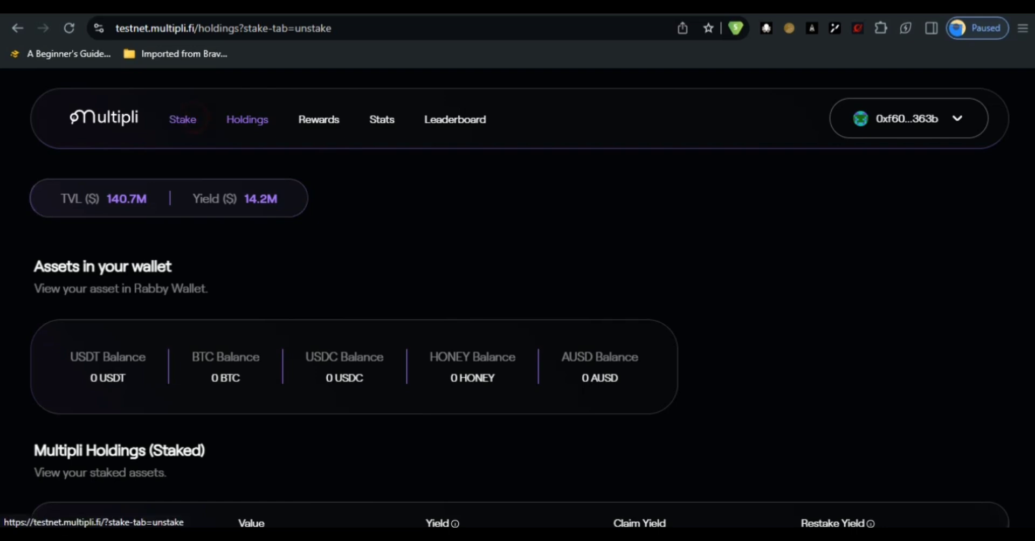
left_click(183, 120)
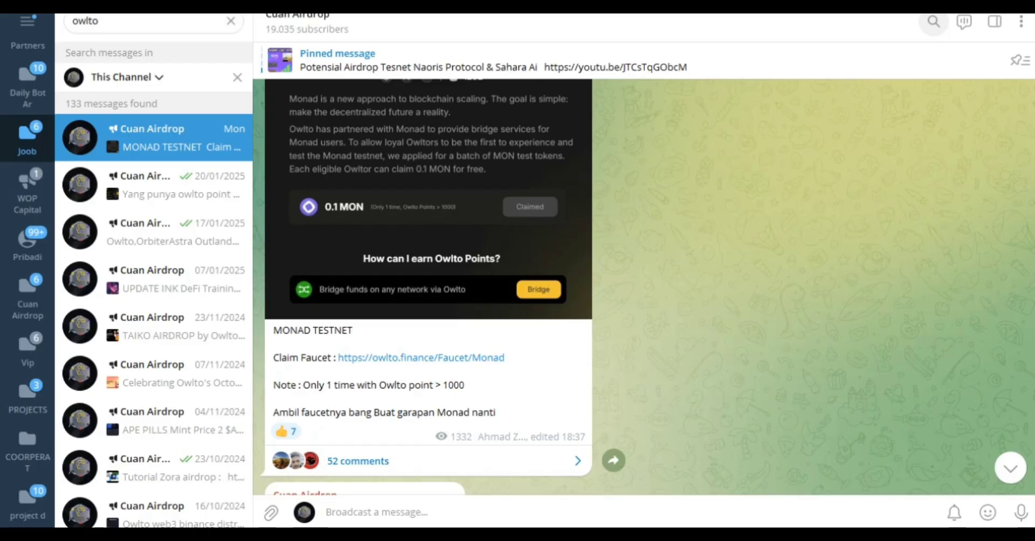
- Read the Multipli Incentivized Testnet post in the Cuan Airdrop channel and look through the earlier February 18 posts
scroll(429, 286, "down", 8)
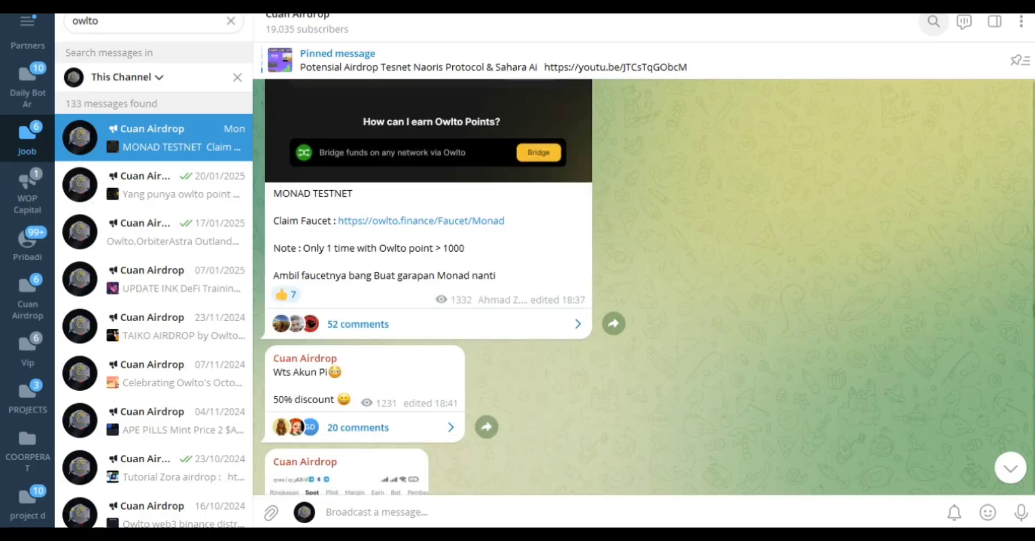
scroll(429, 286, "down", 3)
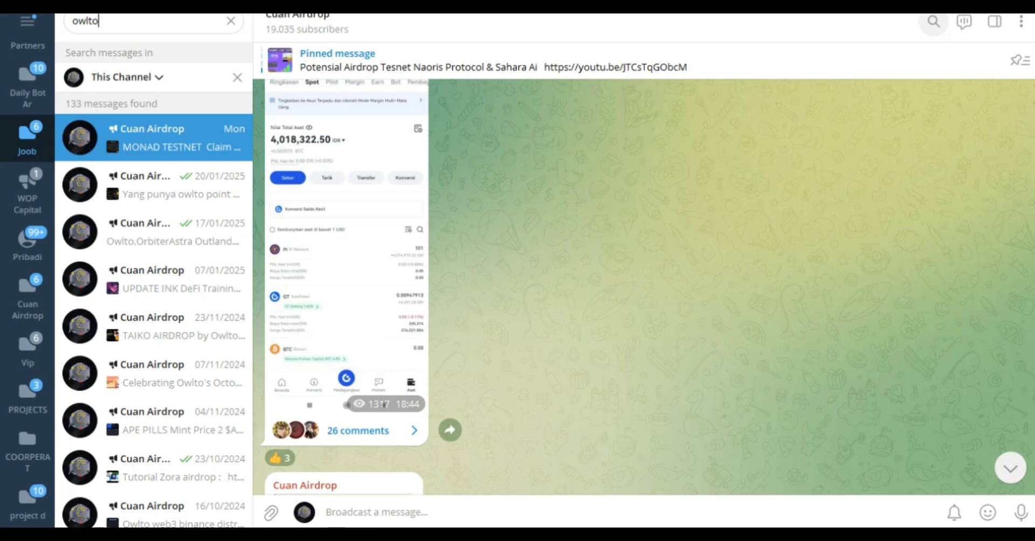
key("Return")
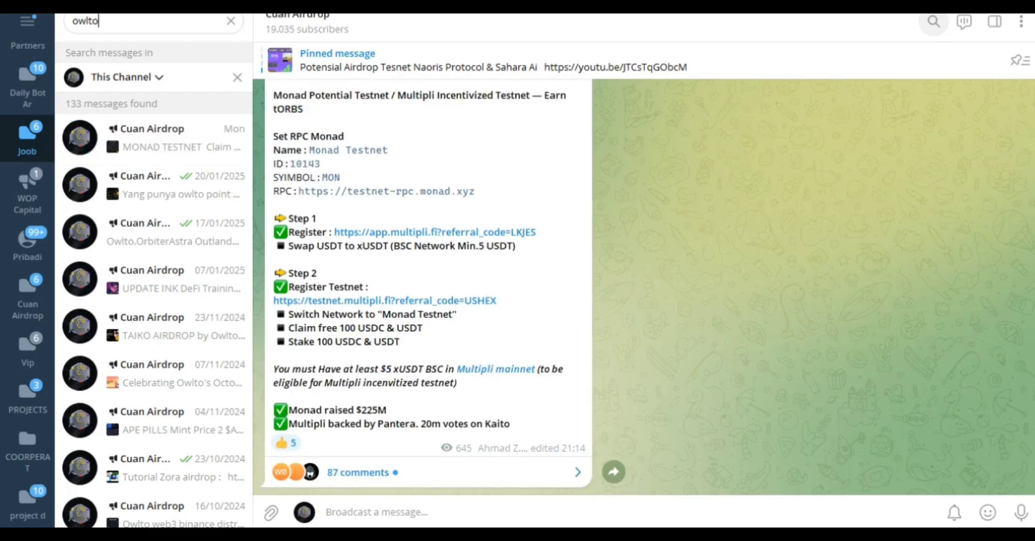
scroll(429, 286, "up", 2)
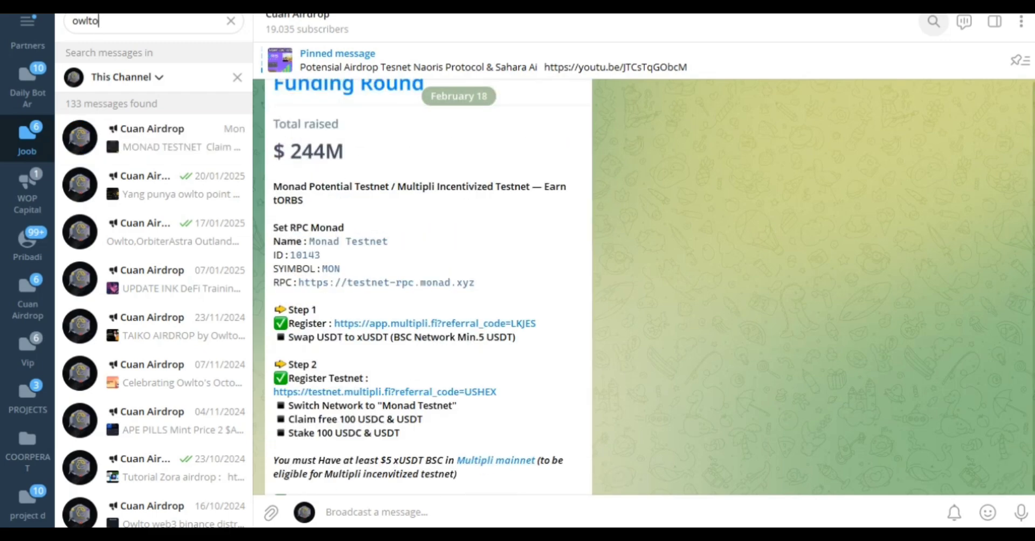
scroll(429, 286, "up", 10)
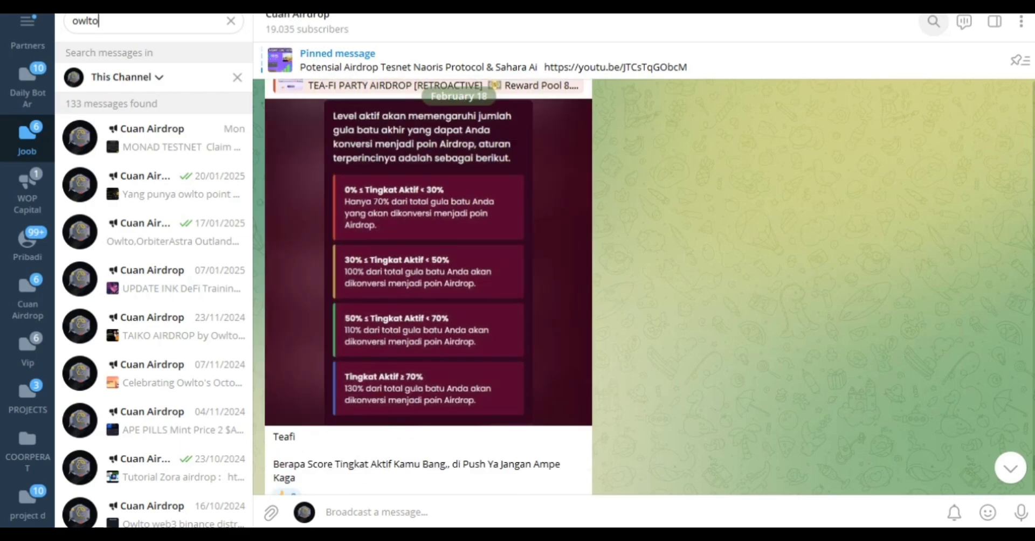
scroll(429, 286, "up", 8)
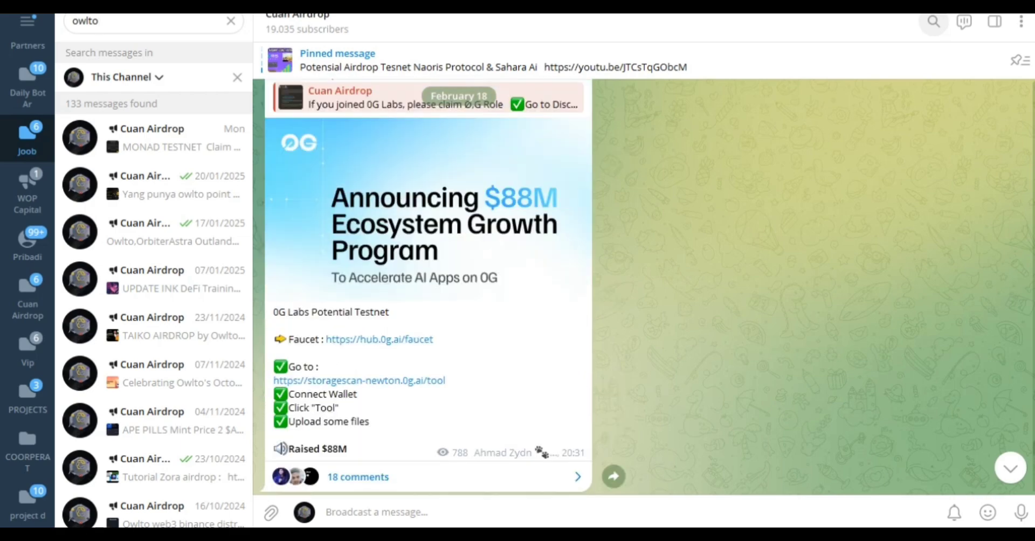